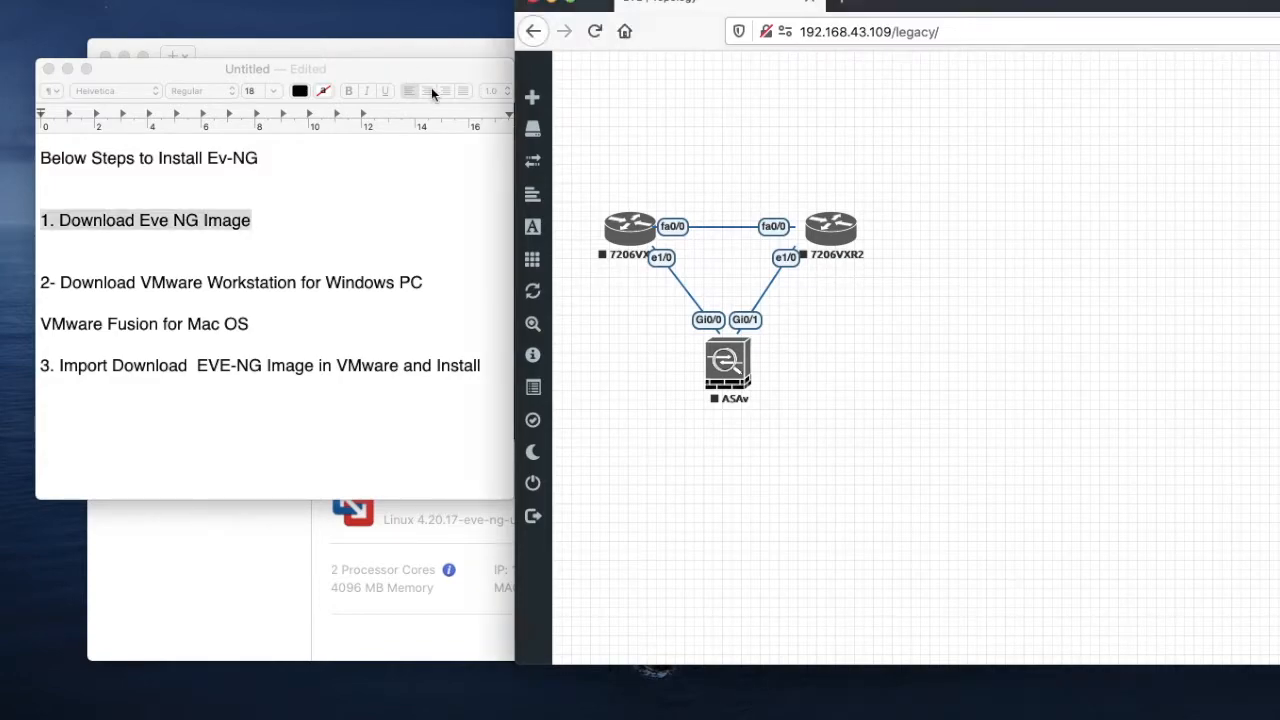
{"action": "left_click_drag", "start_coordinate": [597, 172], "coordinate": [878, 436]}
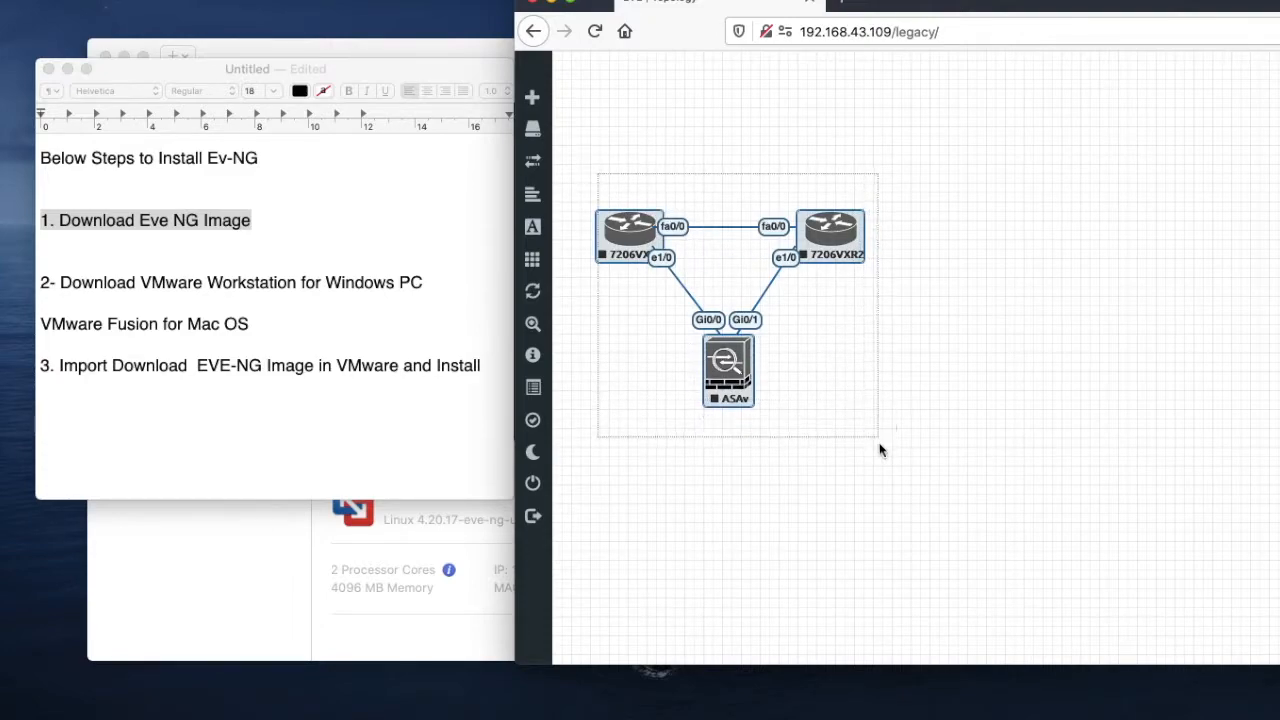
{"action": "left_click", "coordinate": [824, 474]}
{"action": "left_click_drag", "start_coordinate": [578, 189], "coordinate": [858, 450]}
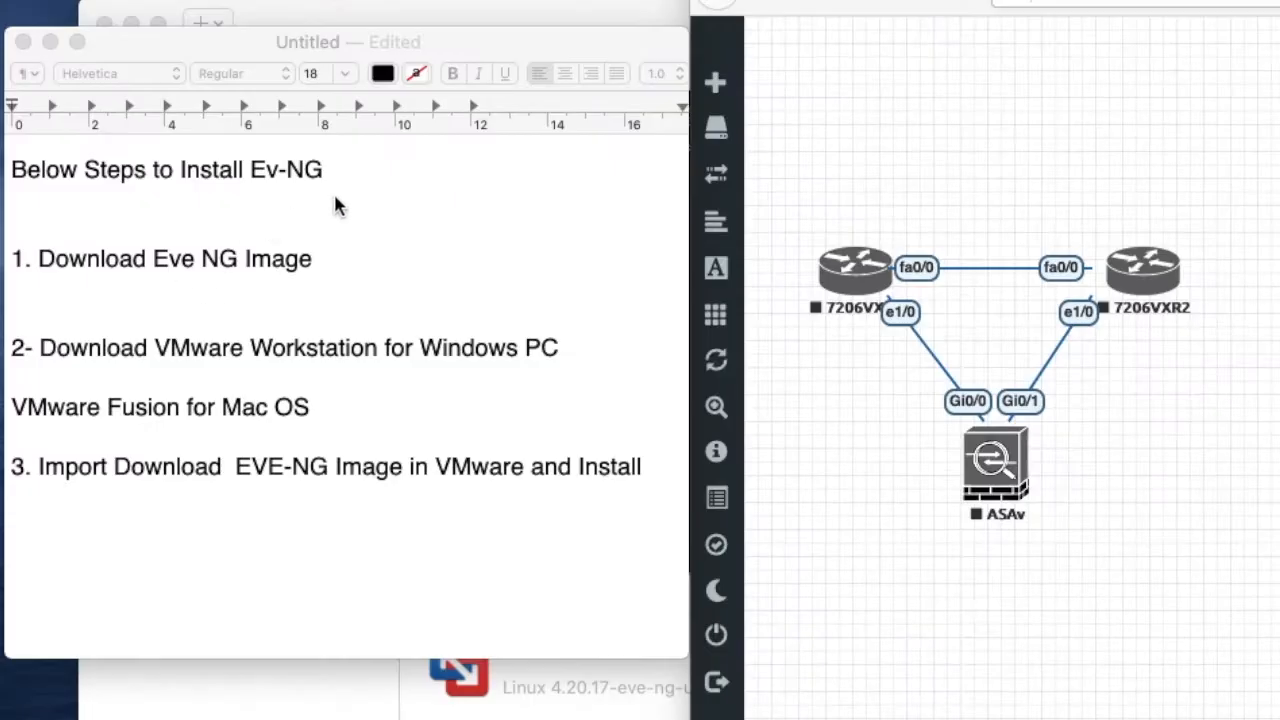
- Highlight the heading and the first step, Download Eve NG Image, in the installation notes
{"action": "left_click", "coordinate": [340, 197]}
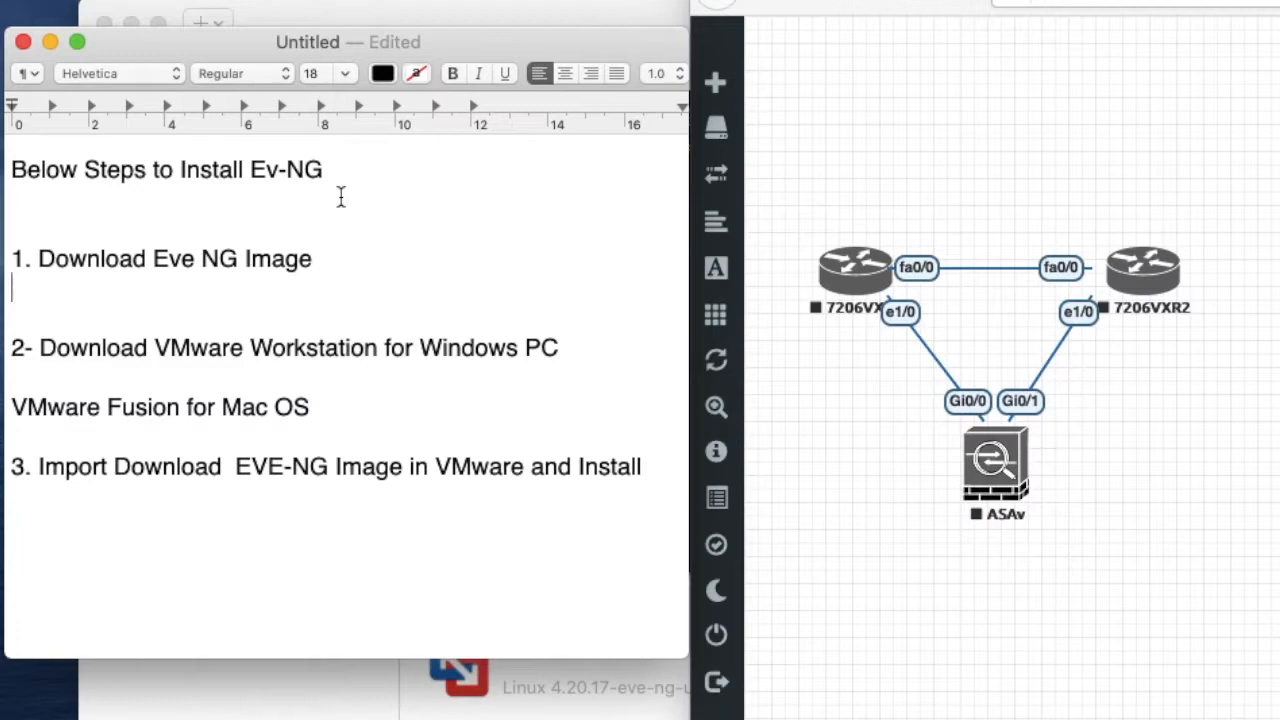
{"action": "left_click", "coordinate": [14, 170]}
{"action": "left_click_drag", "start_coordinate": [14, 170], "coordinate": [325, 173]}
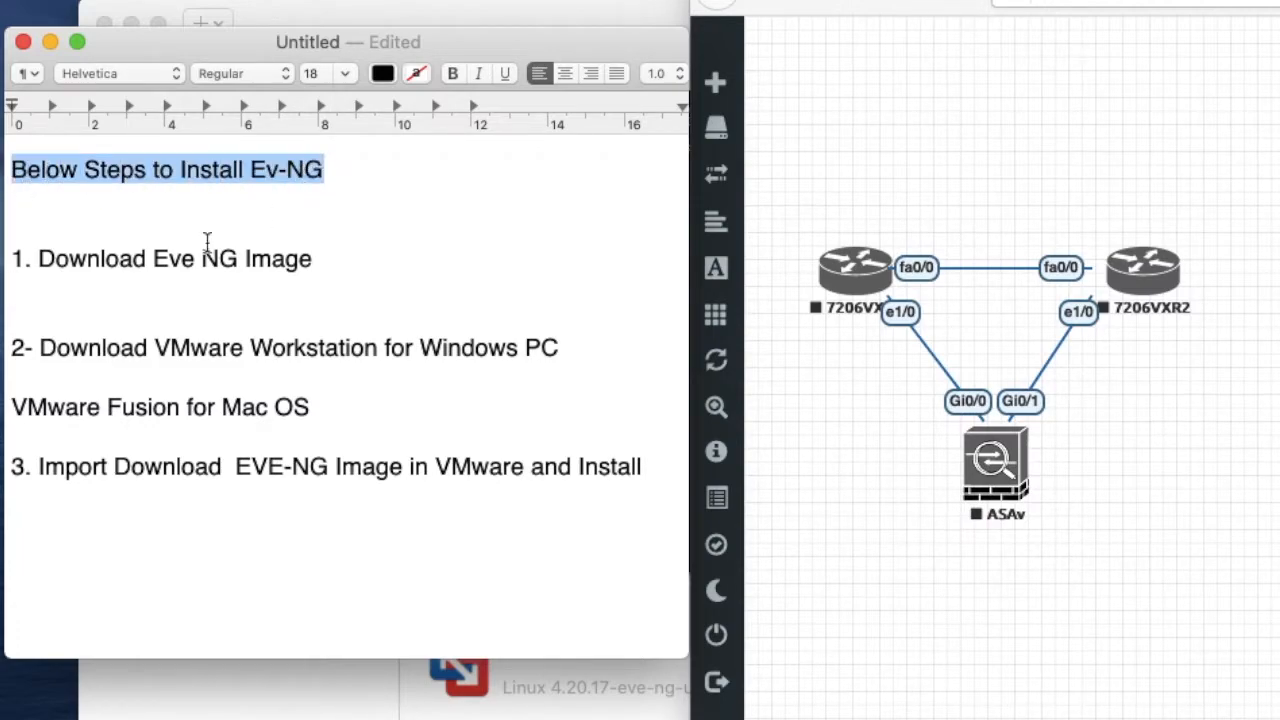
{"action": "left_click", "coordinate": [16, 258]}
{"action": "left_click_drag", "start_coordinate": [16, 258], "coordinate": [338, 254]}
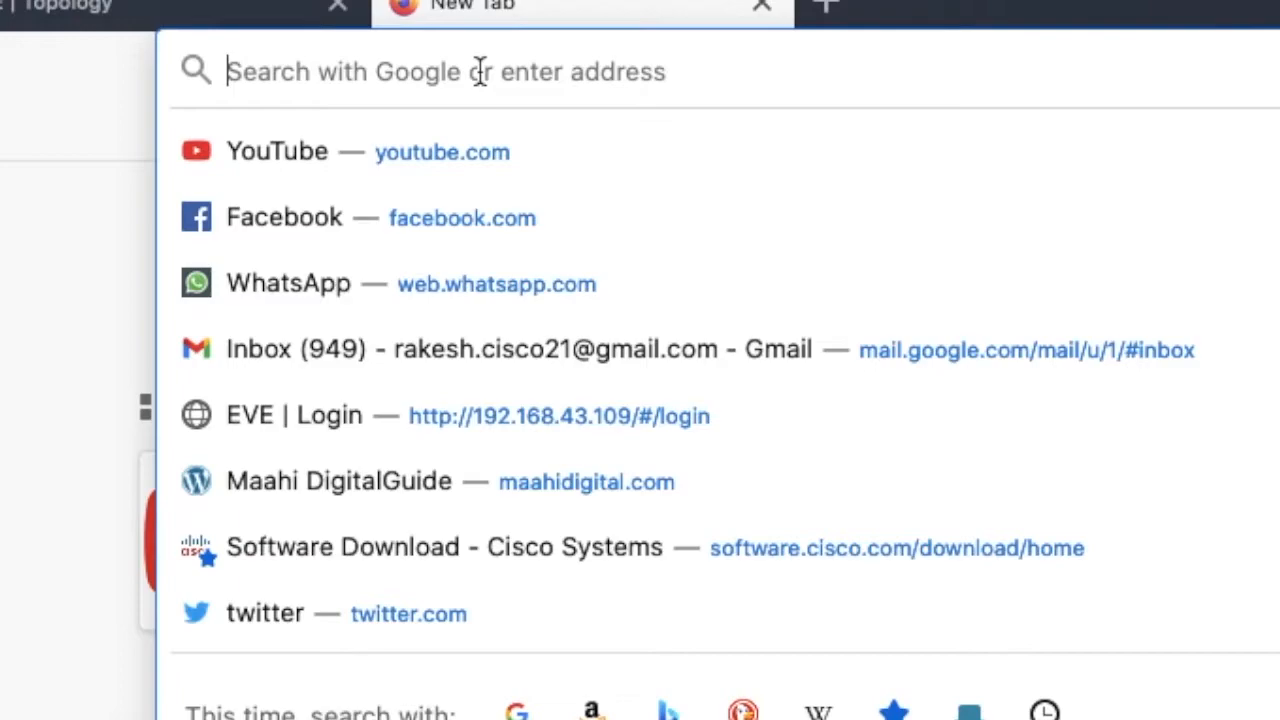
- In Firefox, open the eve-ng.net website and go to its download page
{"action": "type", "text": "eve-ng.net"}
{"action": "left_click", "coordinate": [512, 153]}
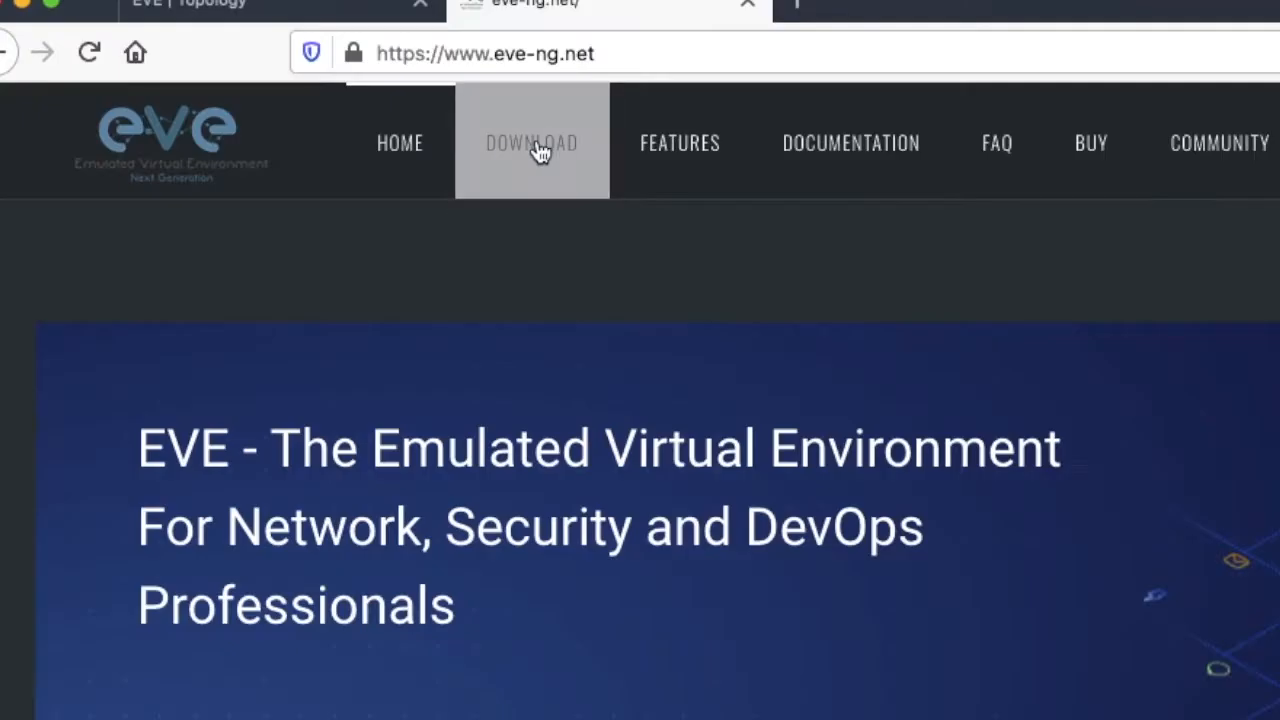
{"action": "left_click", "coordinate": [489, 194]}
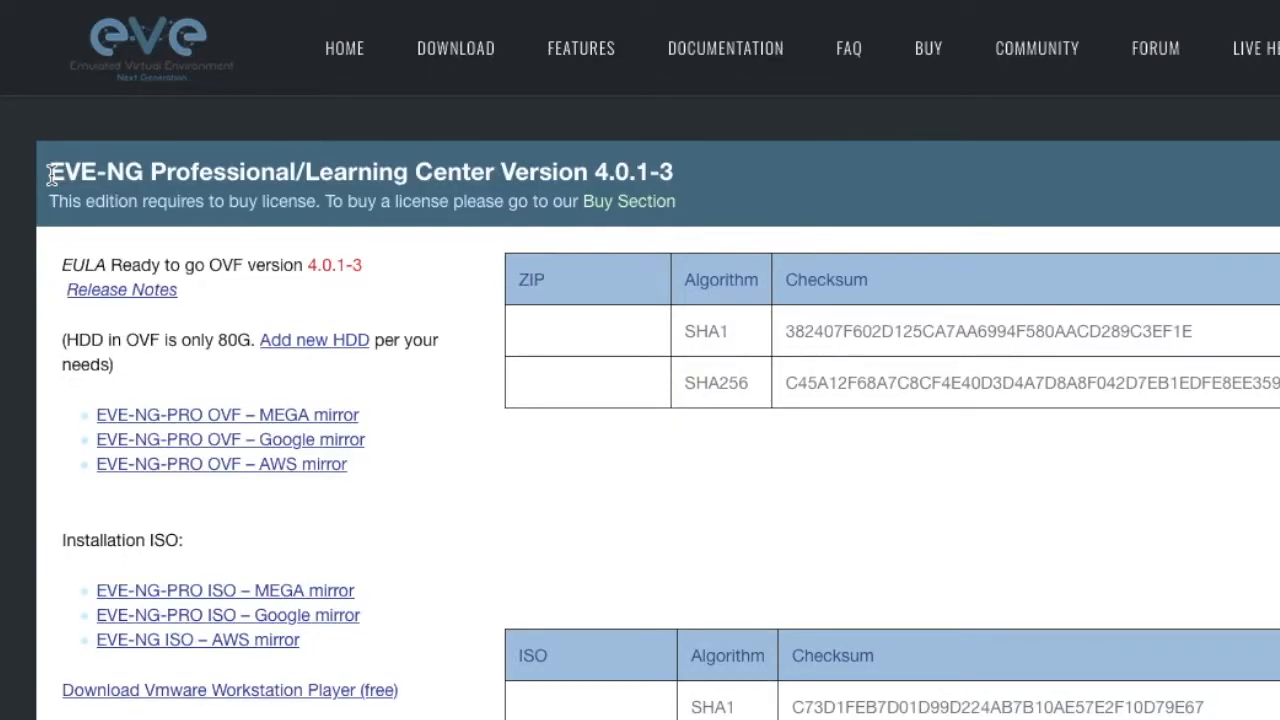
- Review the OVF and ISO download links for the EVE-NG Professional edition
{"action": "left_click_drag", "start_coordinate": [52, 175], "coordinate": [320, 171]}
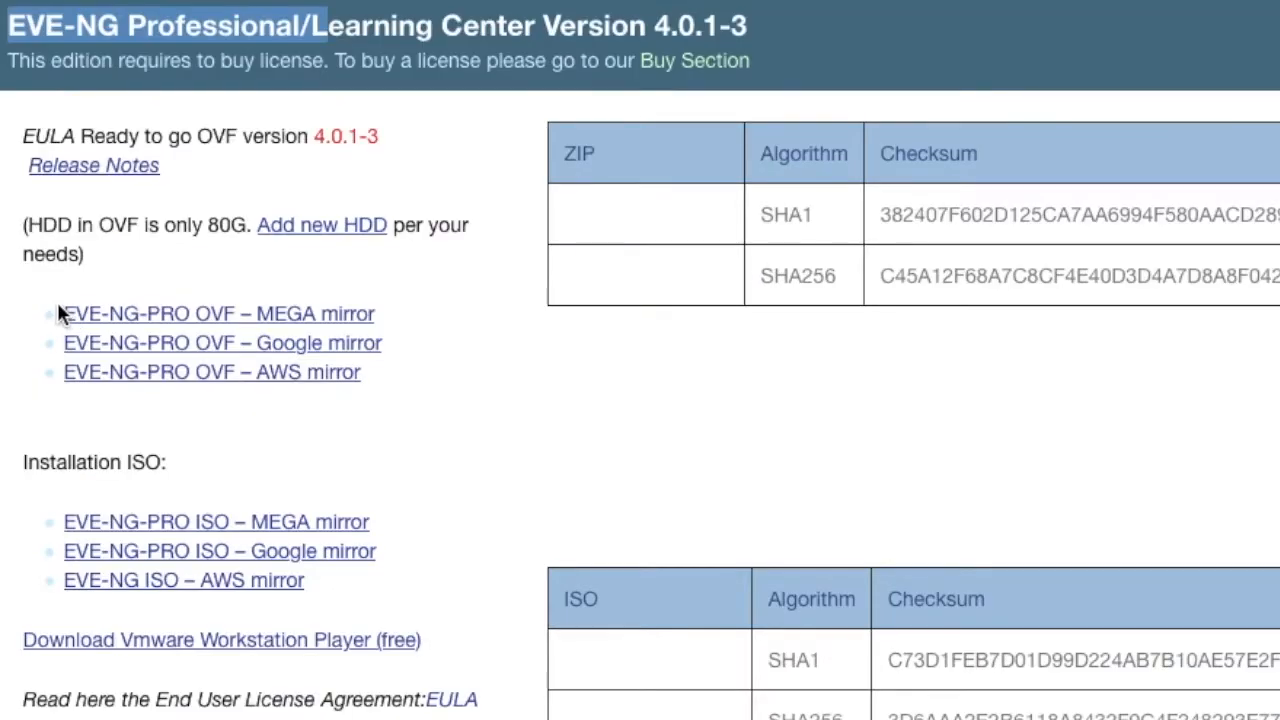
{"action": "left_click_drag", "start_coordinate": [92, 412], "coordinate": [246, 411]}
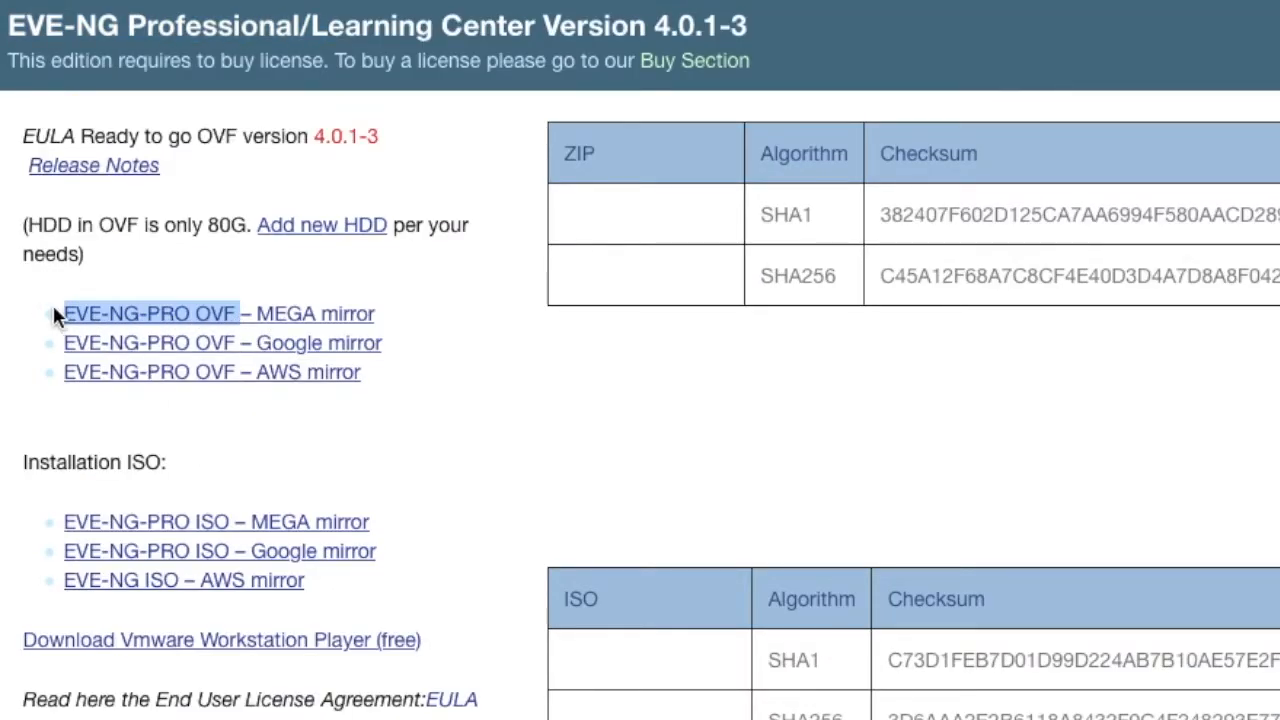
{"action": "scroll", "coordinate": [254, 561], "scroll_direction": "down", "scroll_amount": 3}
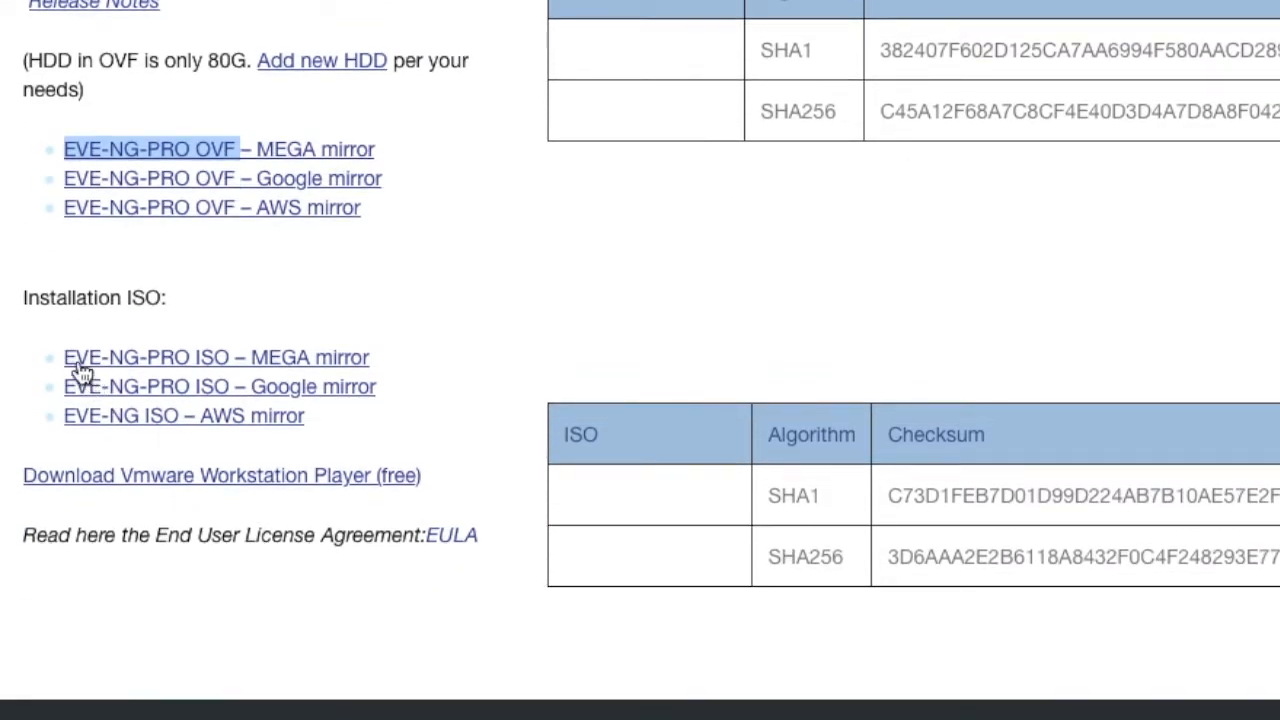
{"action": "left_click_drag", "start_coordinate": [66, 358], "coordinate": [238, 358]}
{"action": "left_click_drag", "start_coordinate": [70, 410], "coordinate": [366, 482]}
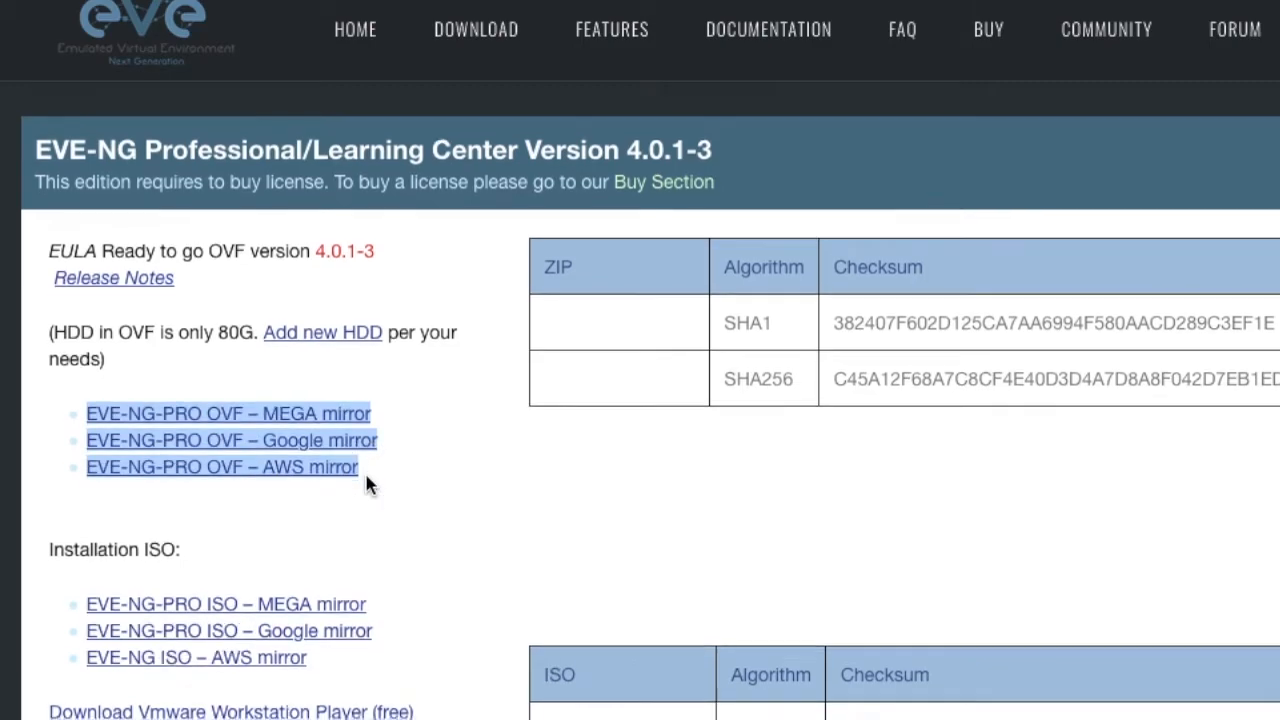
{"action": "scroll", "coordinate": [366, 485], "scroll_direction": "down", "scroll_amount": 10}
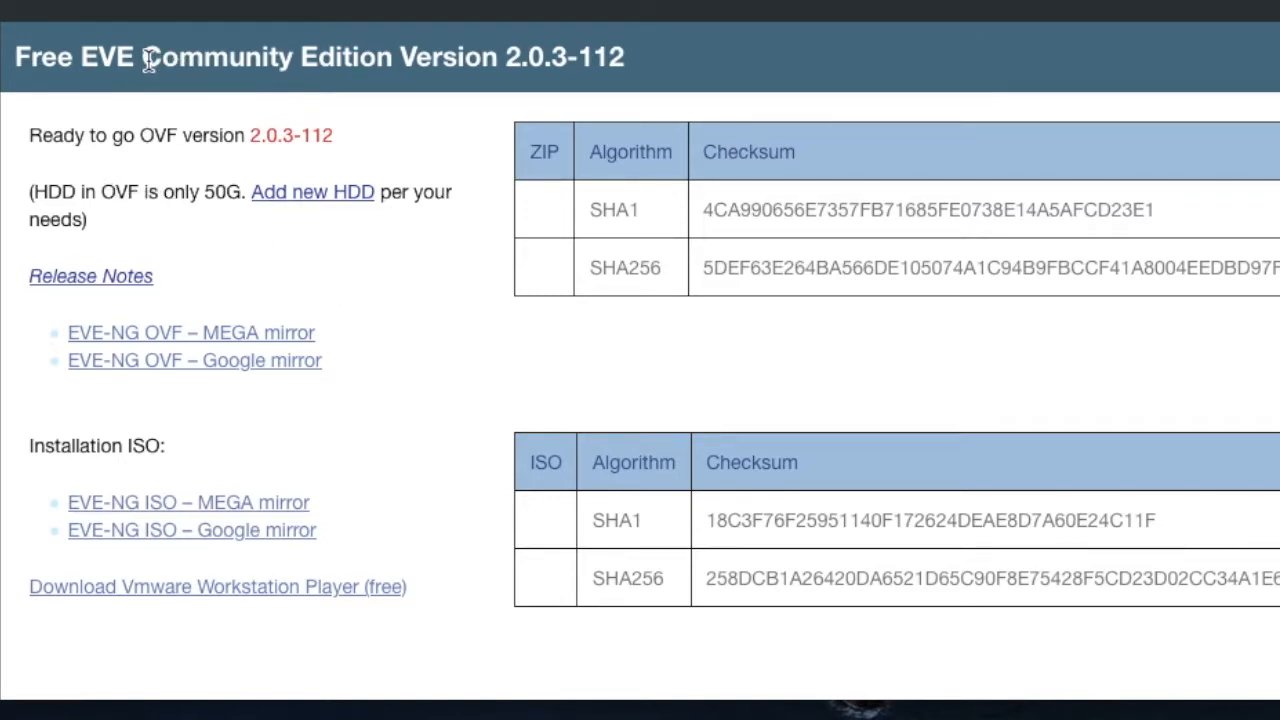
- Review the version and the OVF and ISO download links of the Free EVE Community Edition
{"action": "left_click_drag", "start_coordinate": [148, 60], "coordinate": [624, 58]}
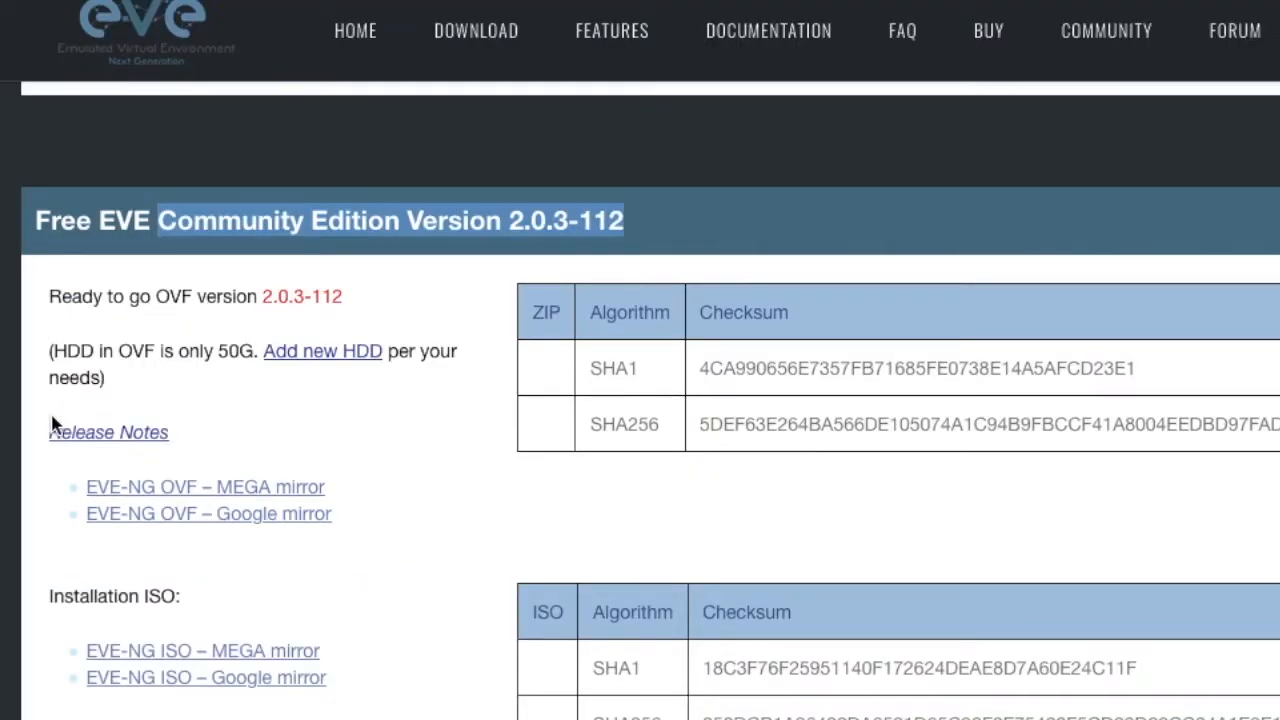
{"action": "scroll", "coordinate": [100, 480], "scroll_direction": "down", "scroll_amount": 2}
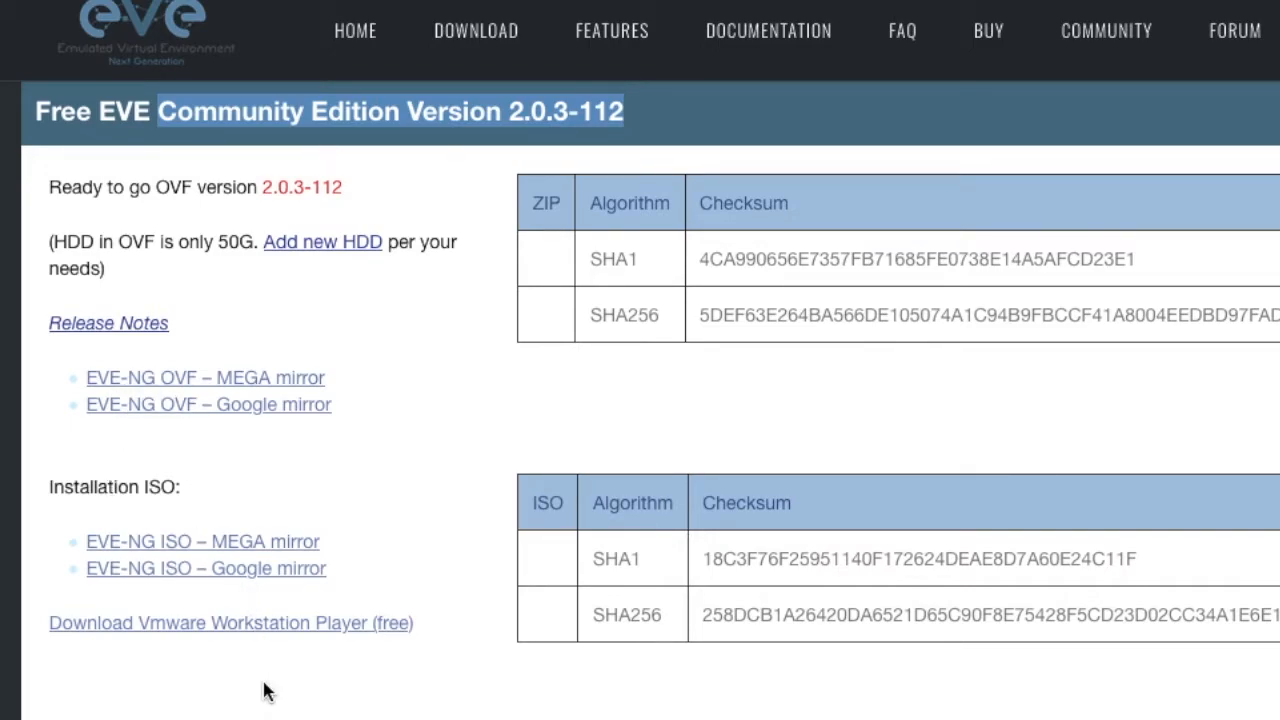
{"action": "scroll", "coordinate": [333, 648], "scroll_direction": "down", "scroll_amount": 3}
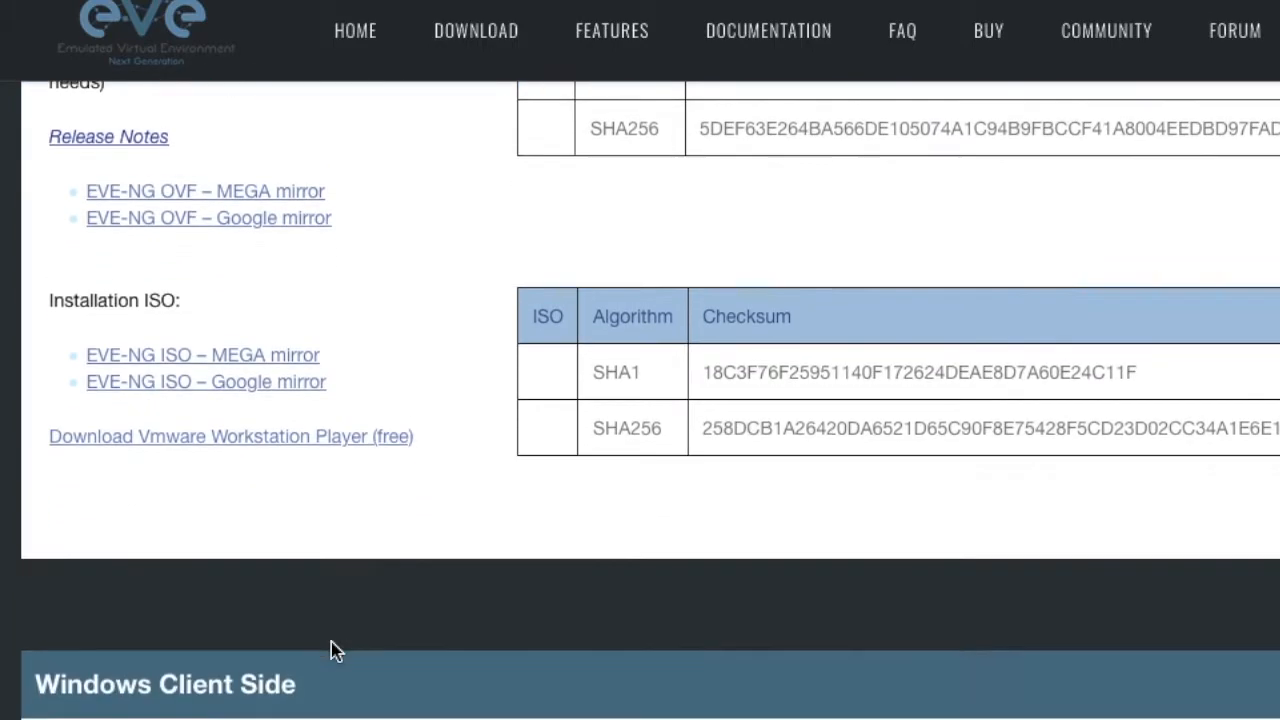
- Read the lists of components included in the Windows and Apple OSX client side packs
{"action": "scroll", "coordinate": [331, 642], "scroll_direction": "down", "scroll_amount": 6}
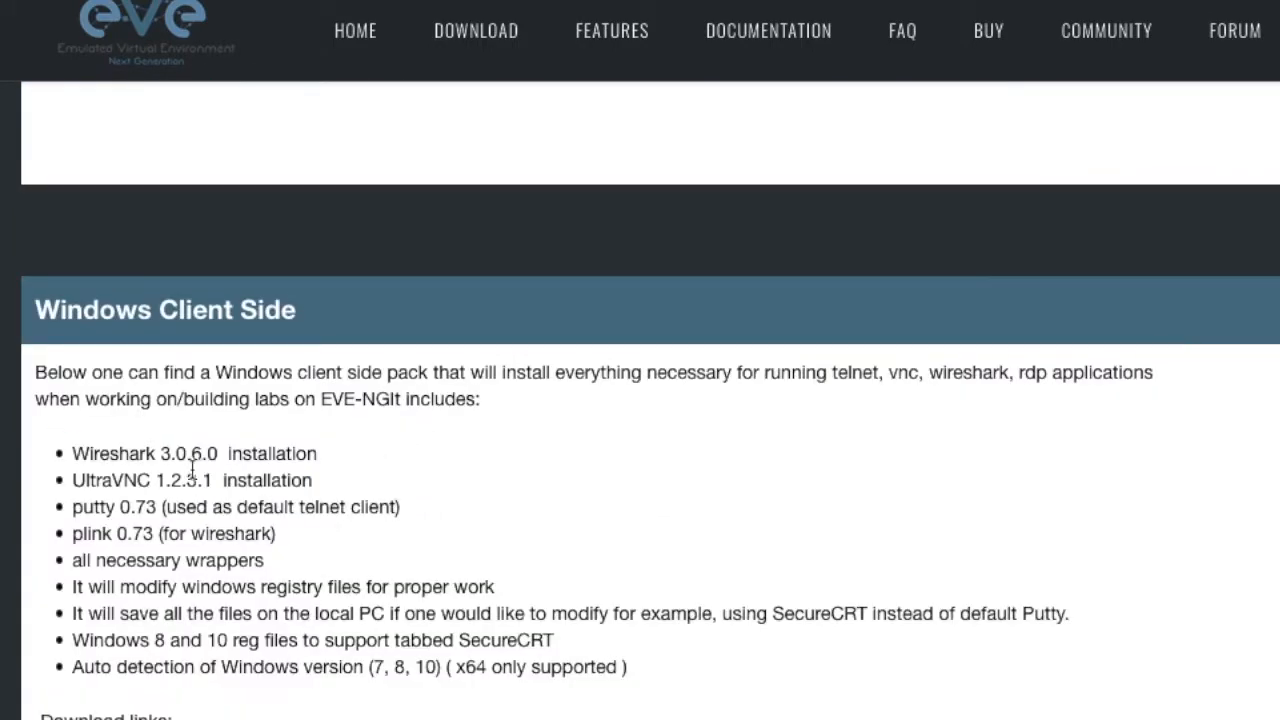
{"action": "left_click_drag", "start_coordinate": [68, 453], "coordinate": [623, 665]}
{"action": "scroll", "coordinate": [622, 666], "scroll_direction": "down", "scroll_amount": 8}
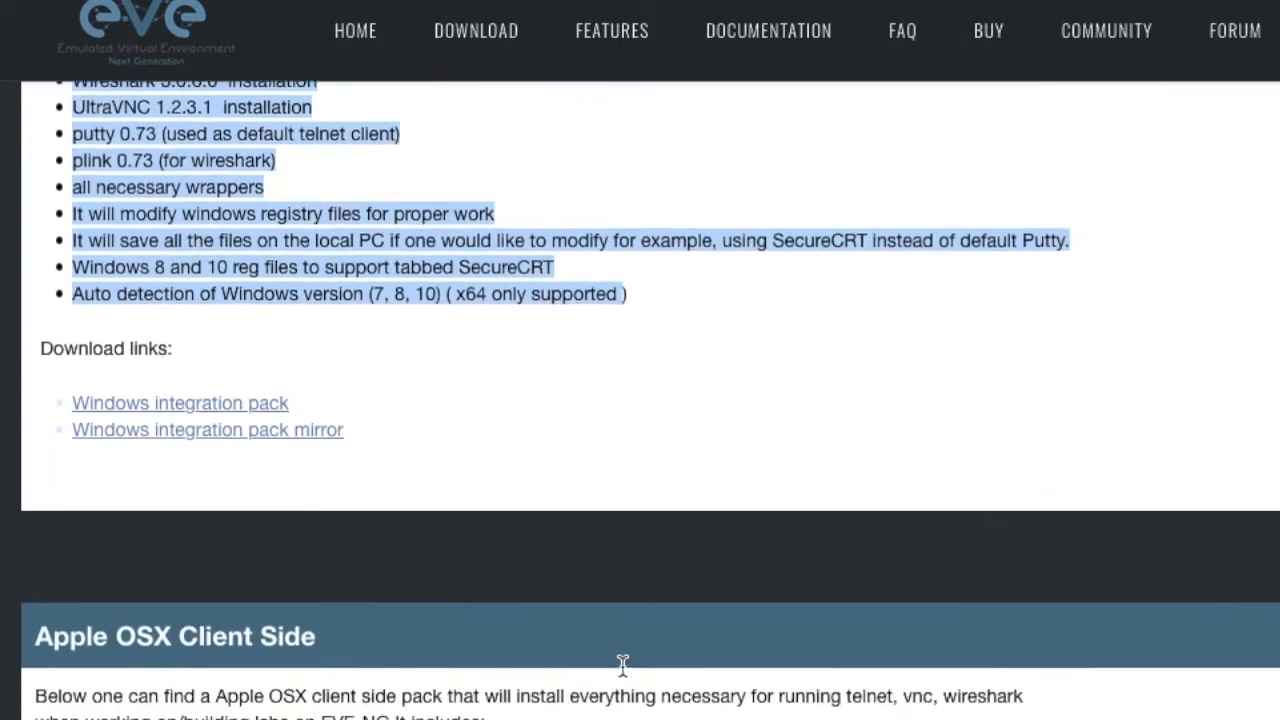
{"action": "scroll", "coordinate": [622, 666], "scroll_direction": "down", "scroll_amount": 3}
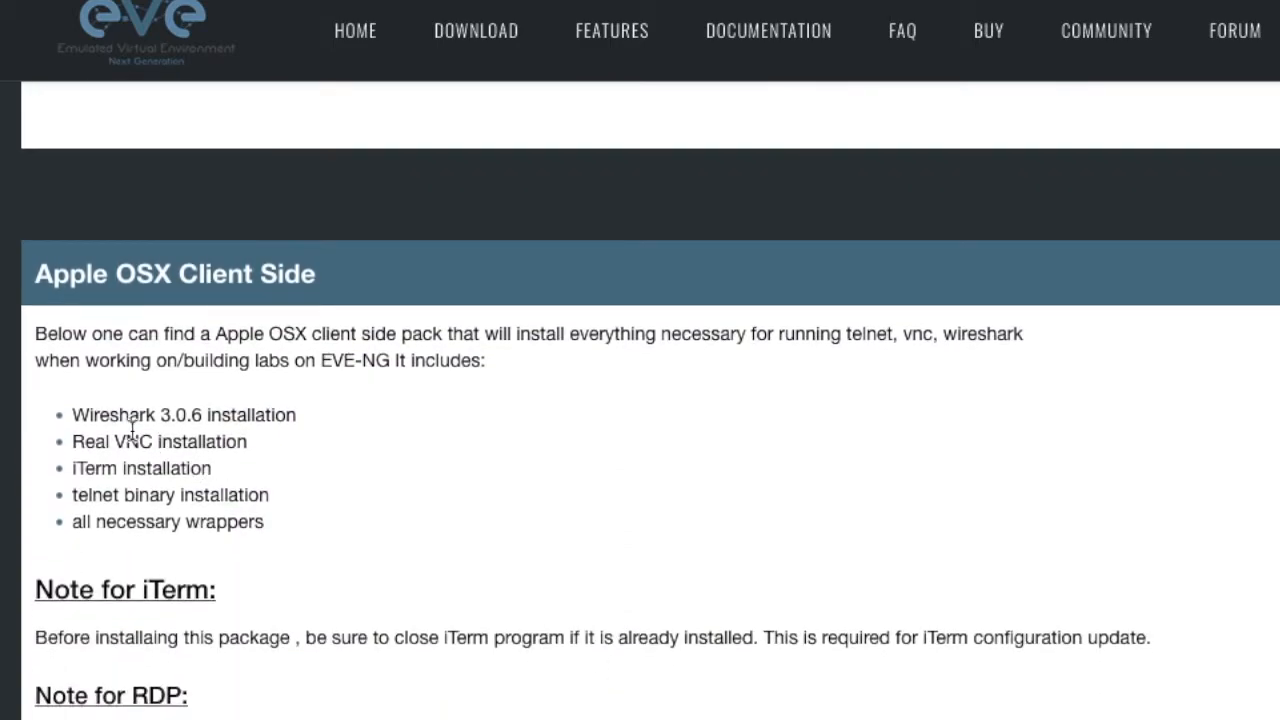
{"action": "left_click_drag", "start_coordinate": [72, 413], "coordinate": [290, 545]}
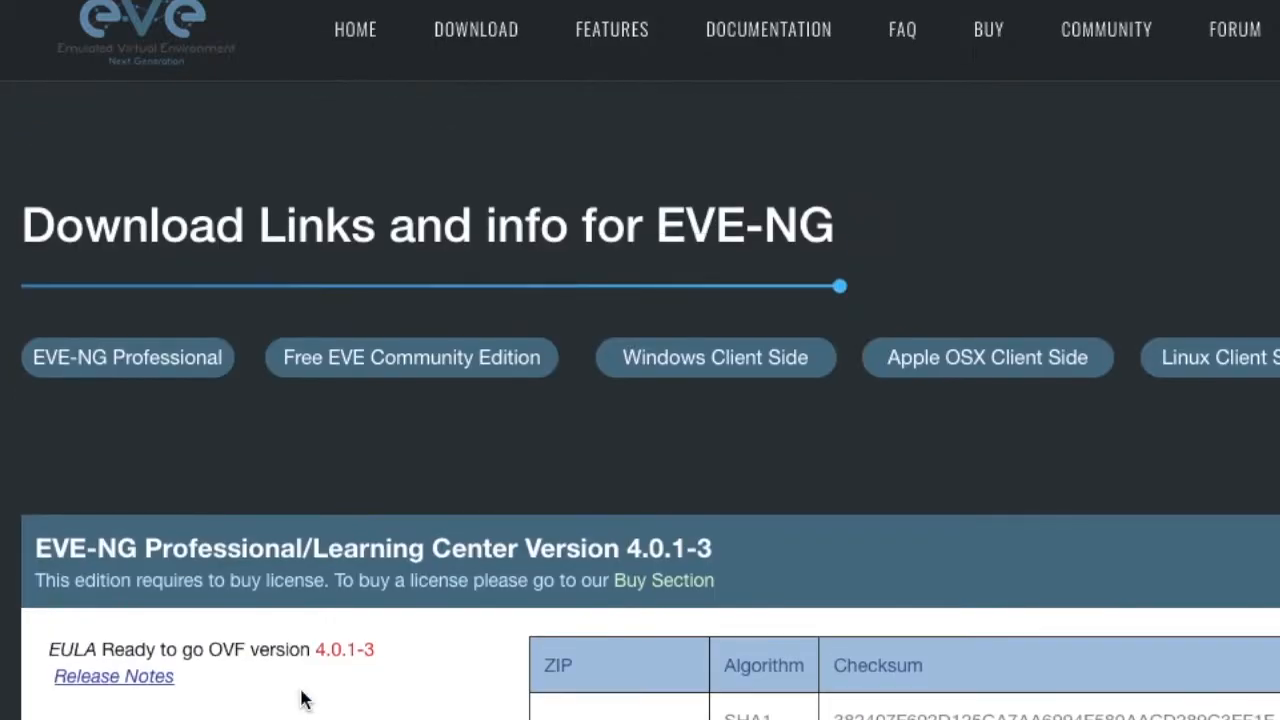
- Locate the download links for the Windows integration pack and the Apple OSX client pack
{"action": "left_click", "coordinate": [700, 360]}
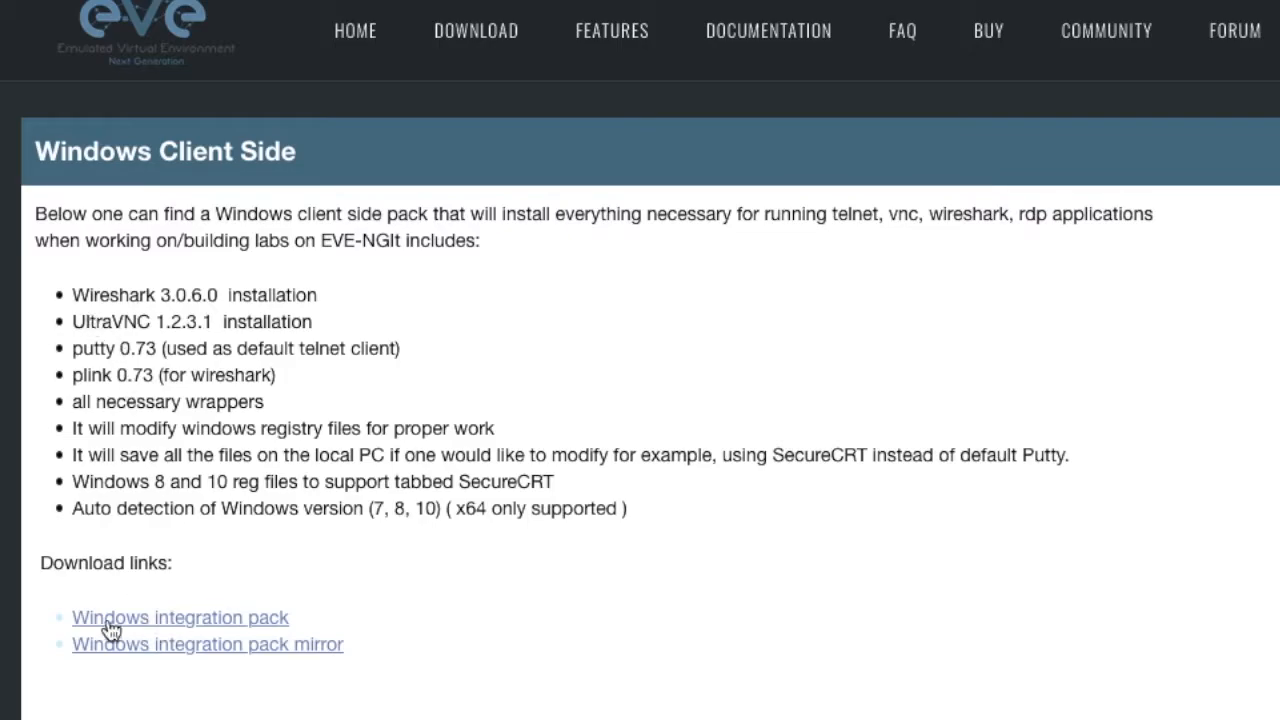
{"action": "scroll", "coordinate": [600, 450], "scroll_direction": "up", "scroll_amount": 15}
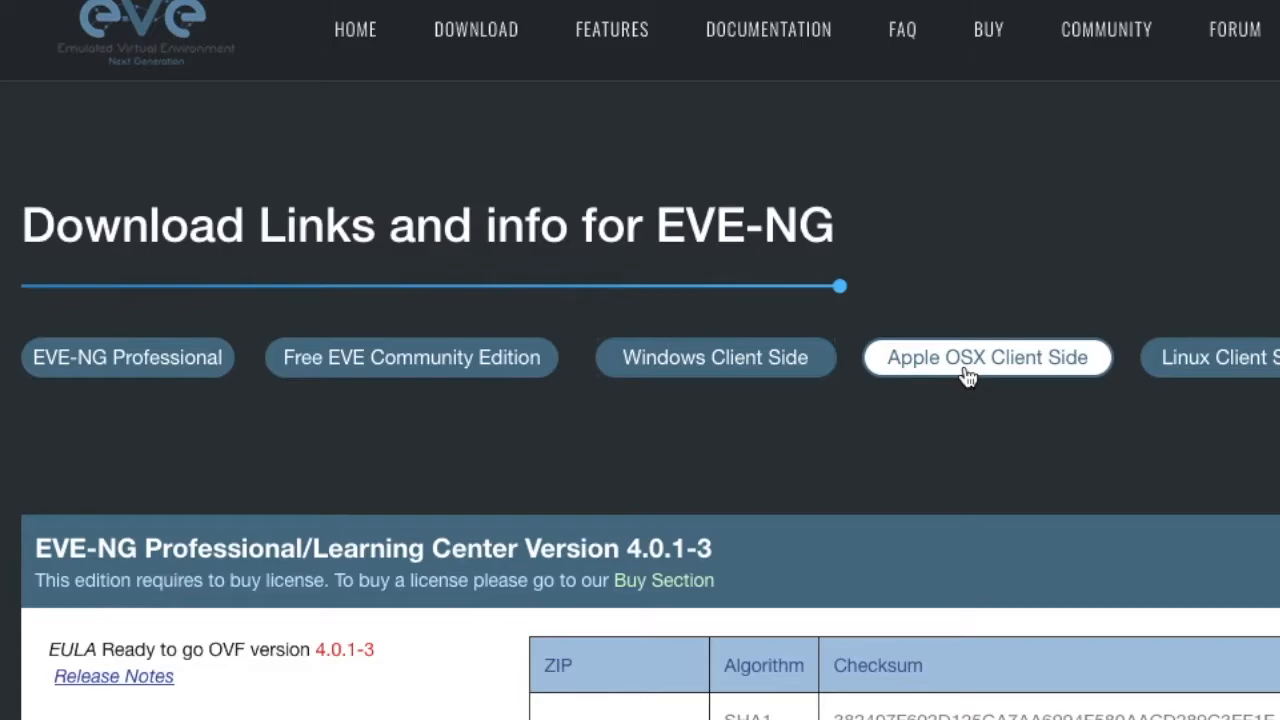
{"action": "left_click", "coordinate": [967, 375]}
{"action": "scroll", "coordinate": [174, 694], "scroll_direction": "down", "scroll_amount": 5}
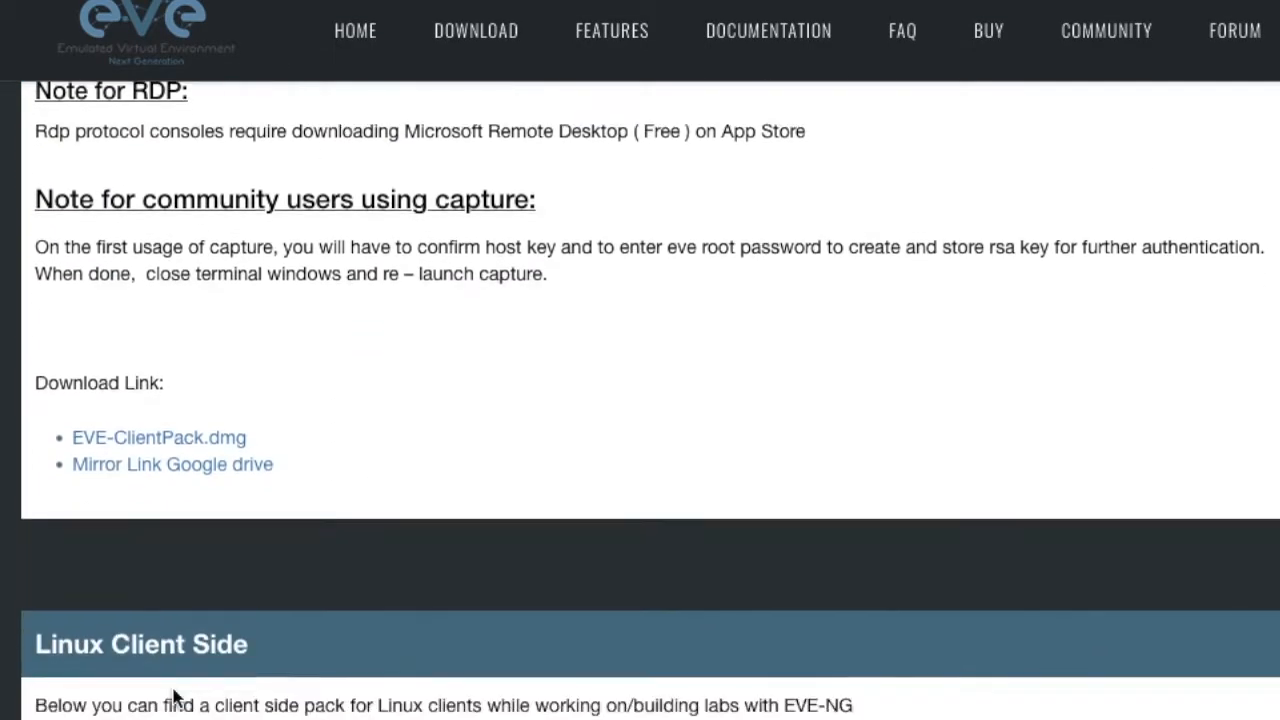
{"action": "scroll", "coordinate": [174, 694], "scroll_direction": "up", "scroll_amount": 2}
{"action": "scroll", "coordinate": [109, 246], "scroll_direction": "up", "scroll_amount": 4}
{"action": "scroll", "coordinate": [623, 289], "scroll_direction": "down", "scroll_amount": 2}
{"action": "scroll", "coordinate": [624, 282], "scroll_direction": "up", "scroll_amount": 10}
{"action": "scroll", "coordinate": [624, 282], "scroll_direction": "up", "scroll_amount": 2}
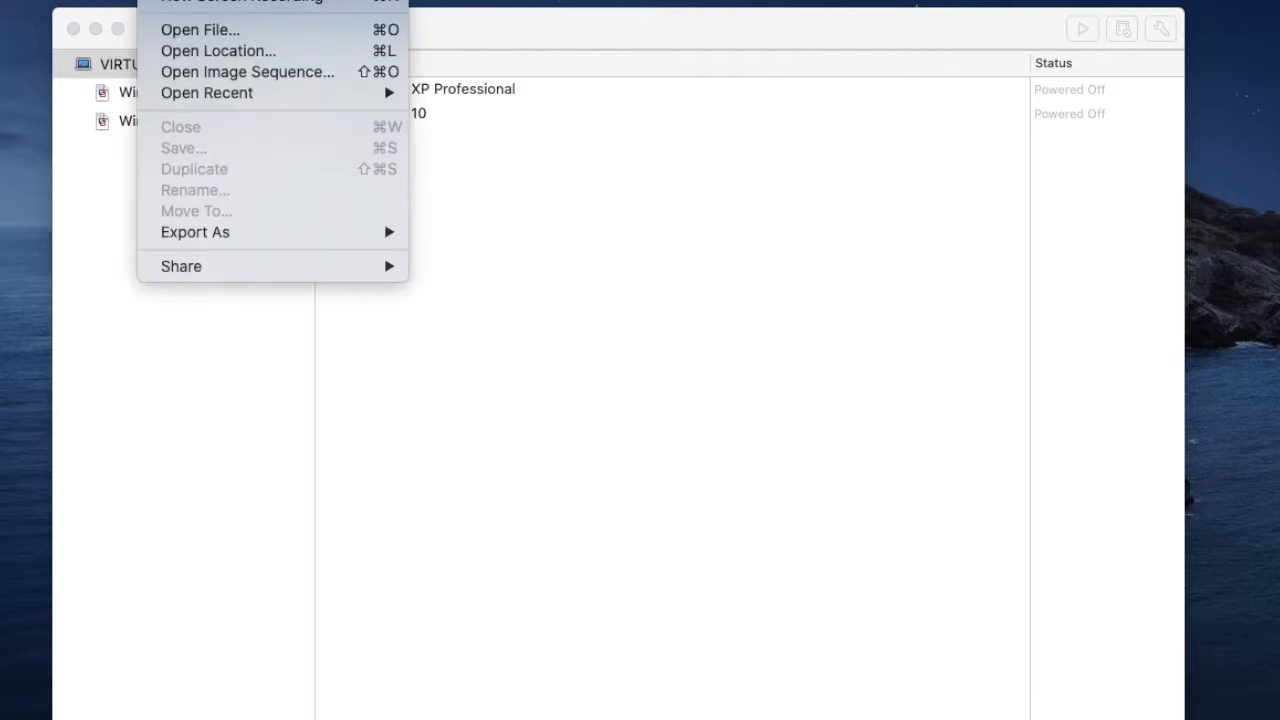
- Switch to VMware Fusion and start creating a new custom virtual machine
{"action": "left_click", "coordinate": [99, 224]}
{"action": "left_click", "coordinate": [163, 35]}
{"action": "left_click", "coordinate": [180, 59]}
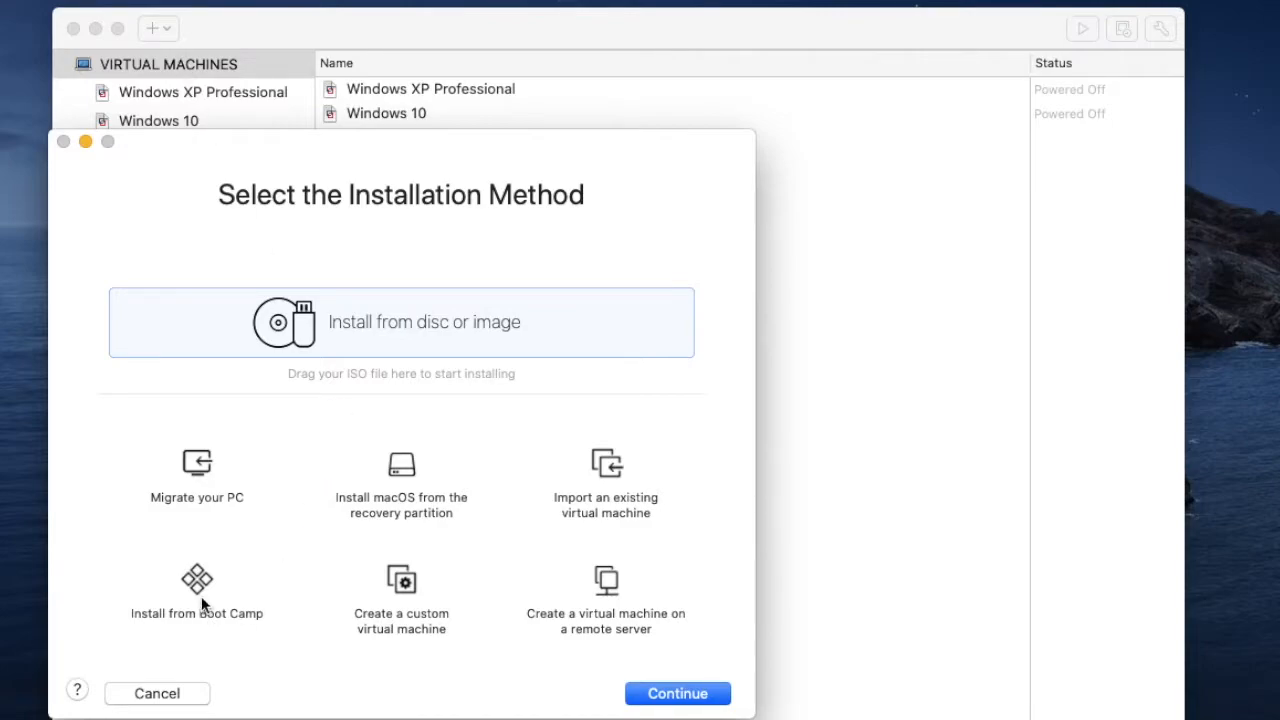
{"action": "double_click", "coordinate": [389, 588]}
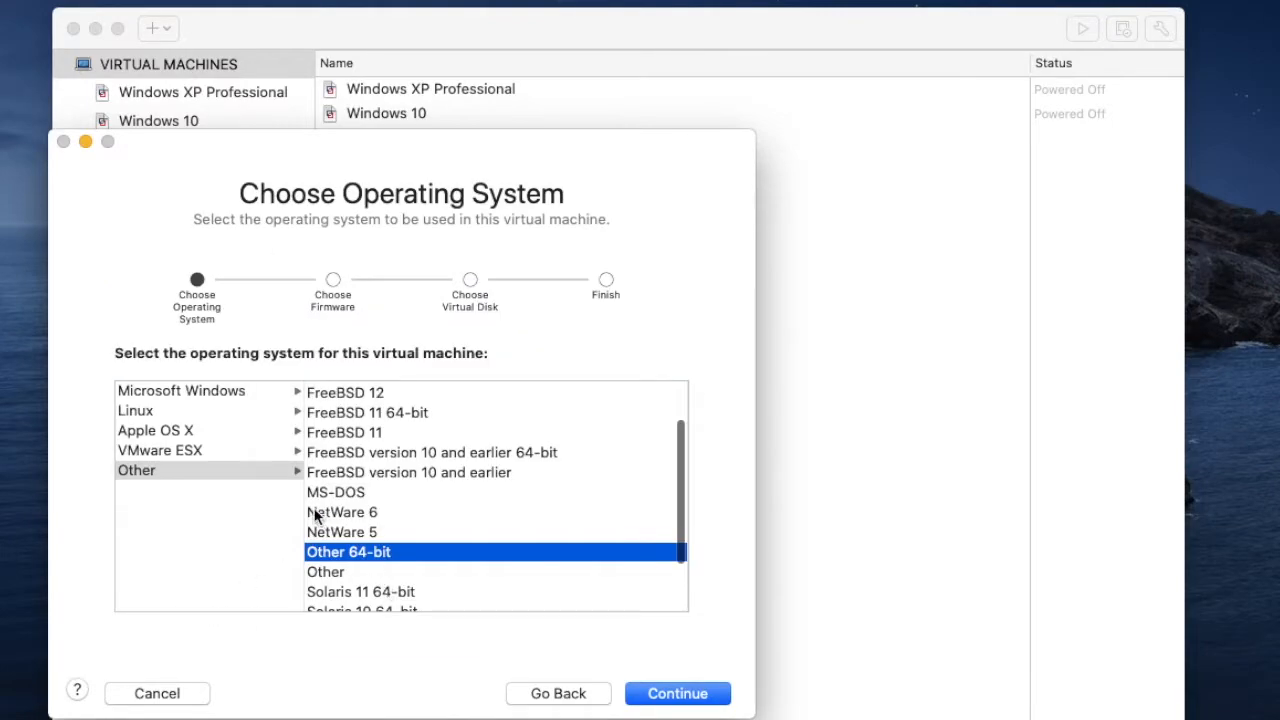
- Choose Other 64-bit as the virtual machine's operating system
{"action": "left_click", "coordinate": [196, 471]}
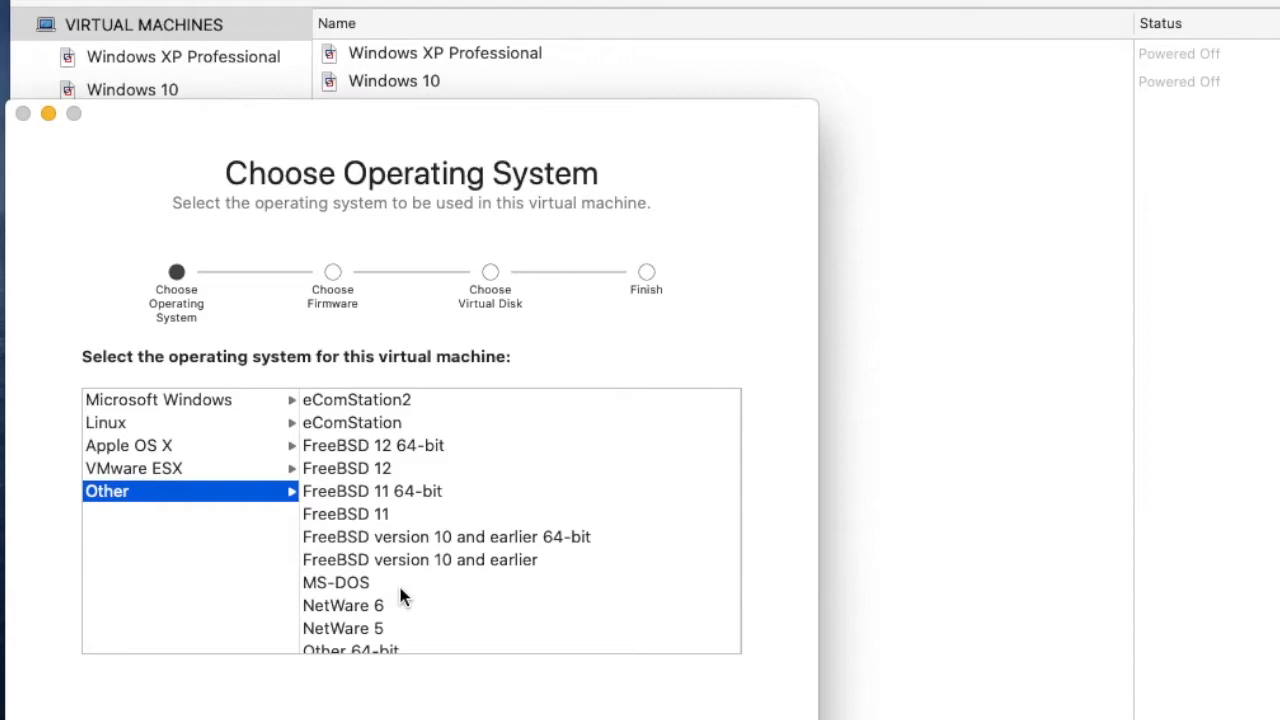
{"action": "scroll", "coordinate": [392, 563], "scroll_direction": "down", "scroll_amount": 2}
{"action": "scroll", "coordinate": [400, 595], "scroll_direction": "down", "scroll_amount": 2}
{"action": "left_click", "coordinate": [354, 503]}
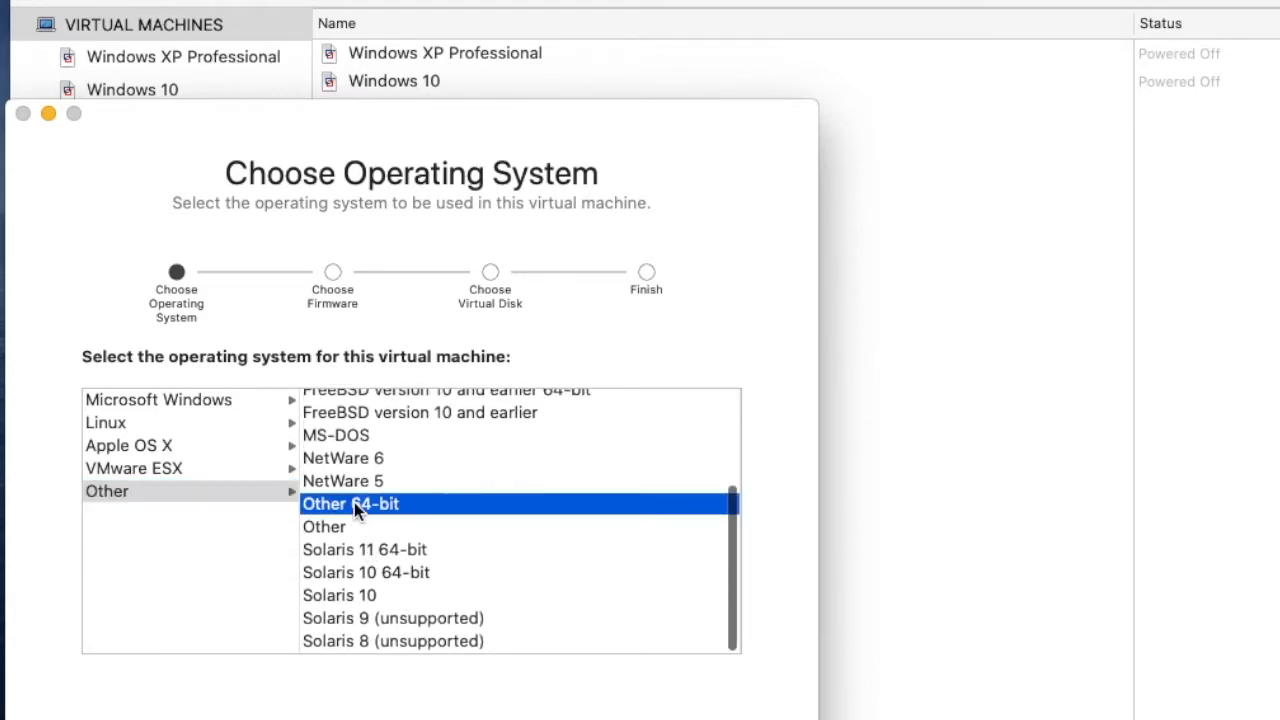
{"action": "left_click", "coordinate": [694, 717]}
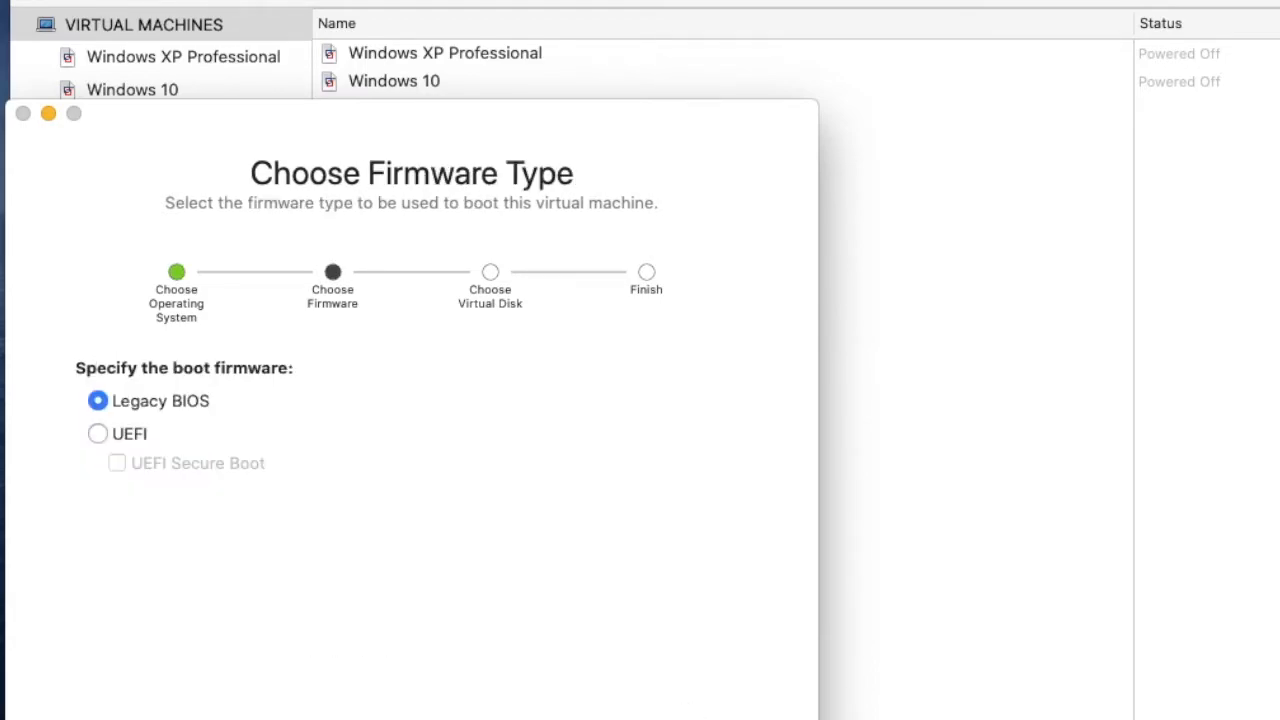
- Accept Legacy BIOS firmware and a new virtual disk, proceeding to customize the virtual machine's settings
{"action": "left_click", "coordinate": [694, 717]}
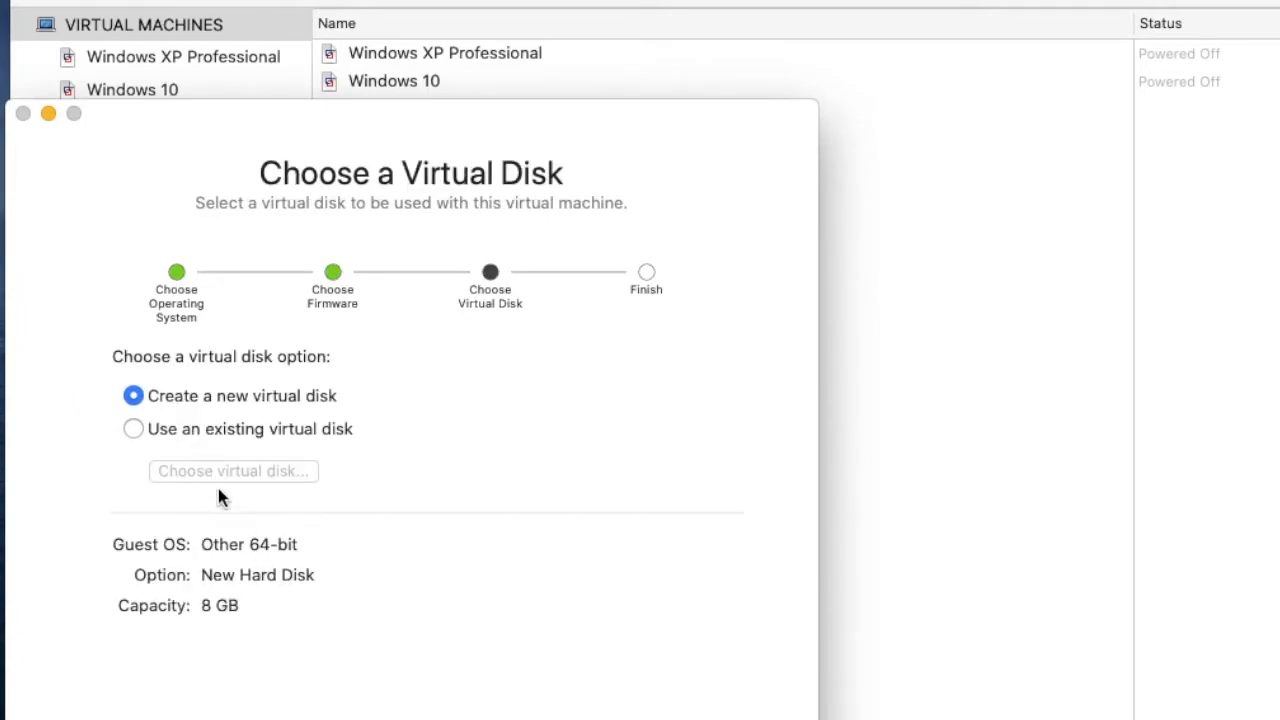
{"action": "left_click", "coordinate": [694, 717]}
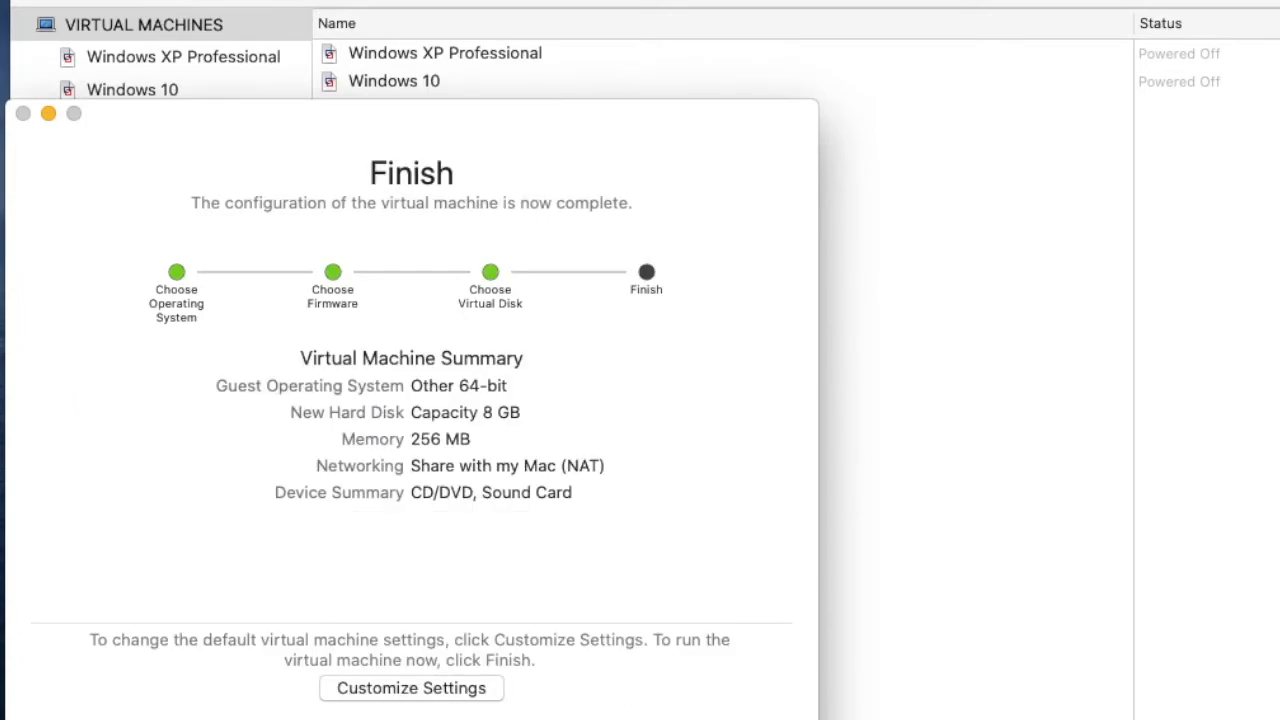
{"action": "left_click", "coordinate": [447, 690]}
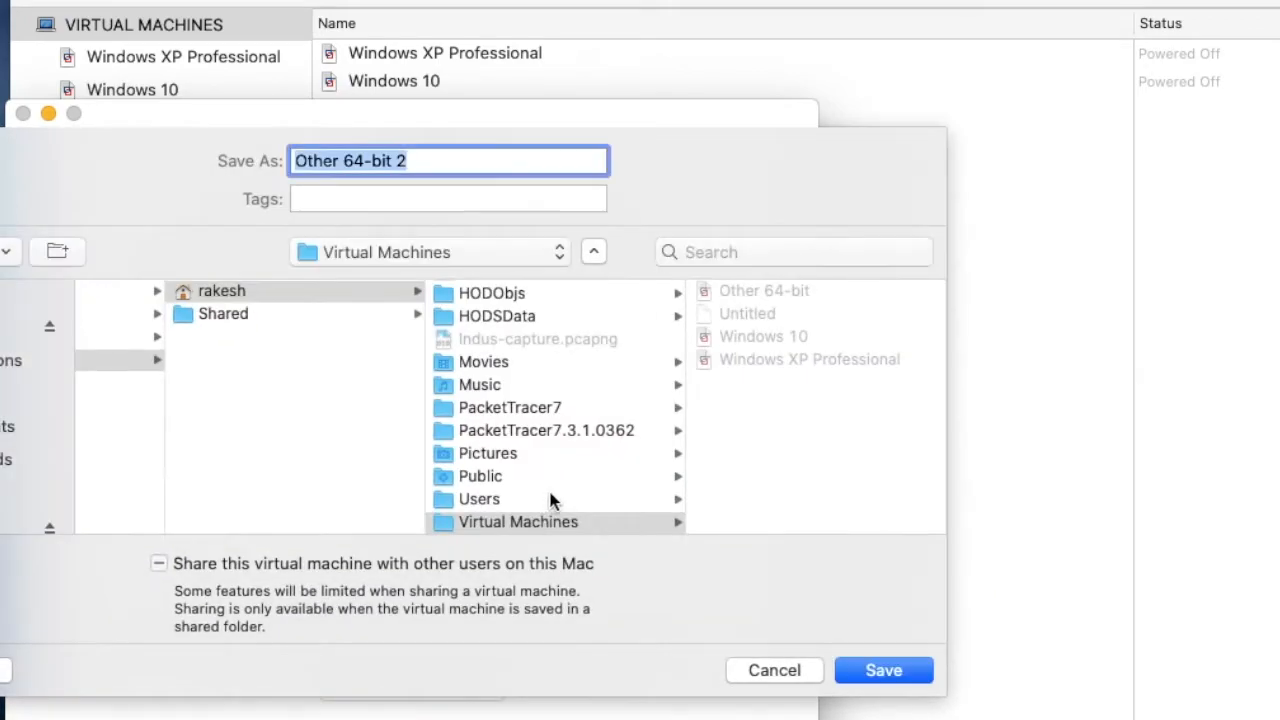
- Save the virtual machine as EVE-NG in the Virtual Machines folder
{"action": "type", "text": "E"}
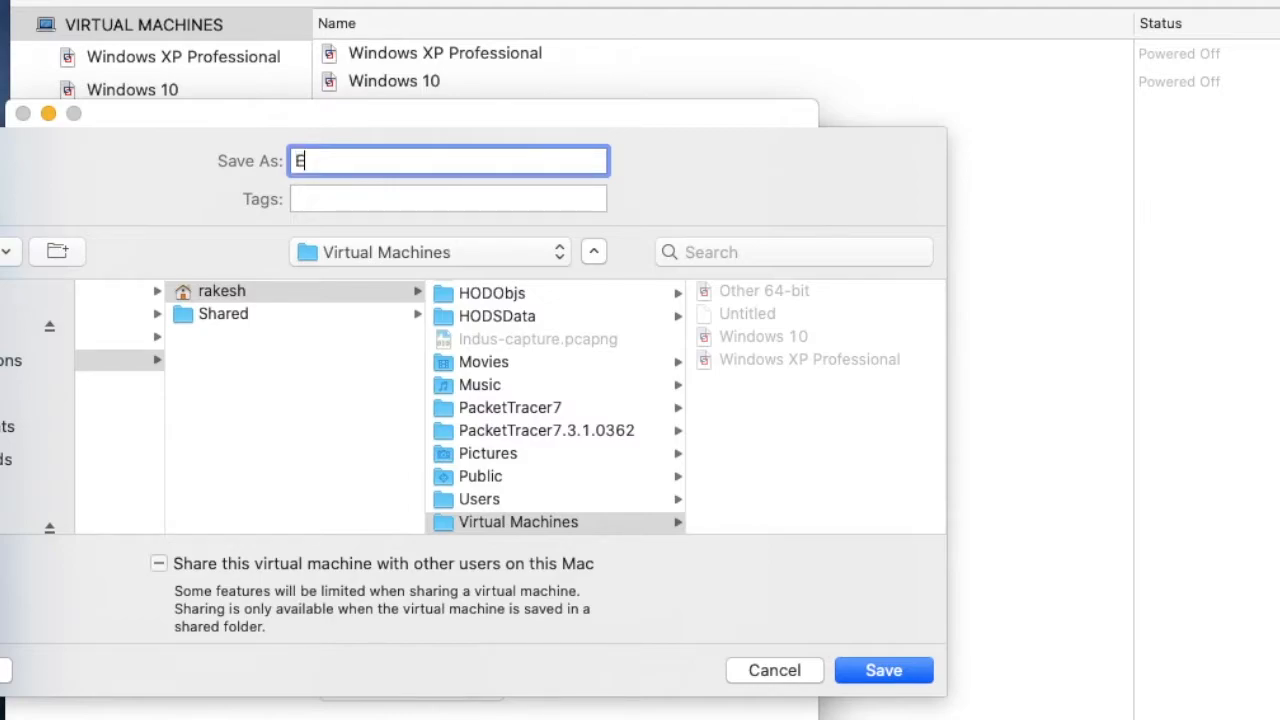
{"action": "type", "text": "VE-NG"}
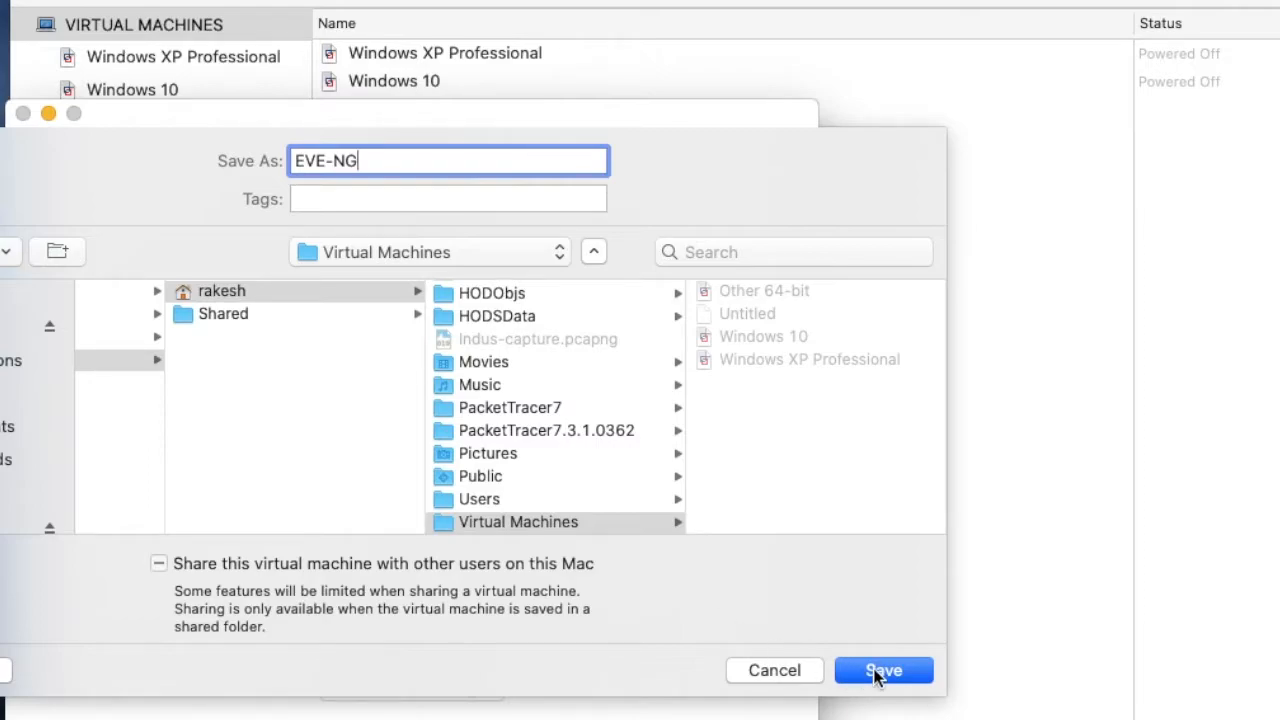
{"action": "left_click", "coordinate": [877, 674]}
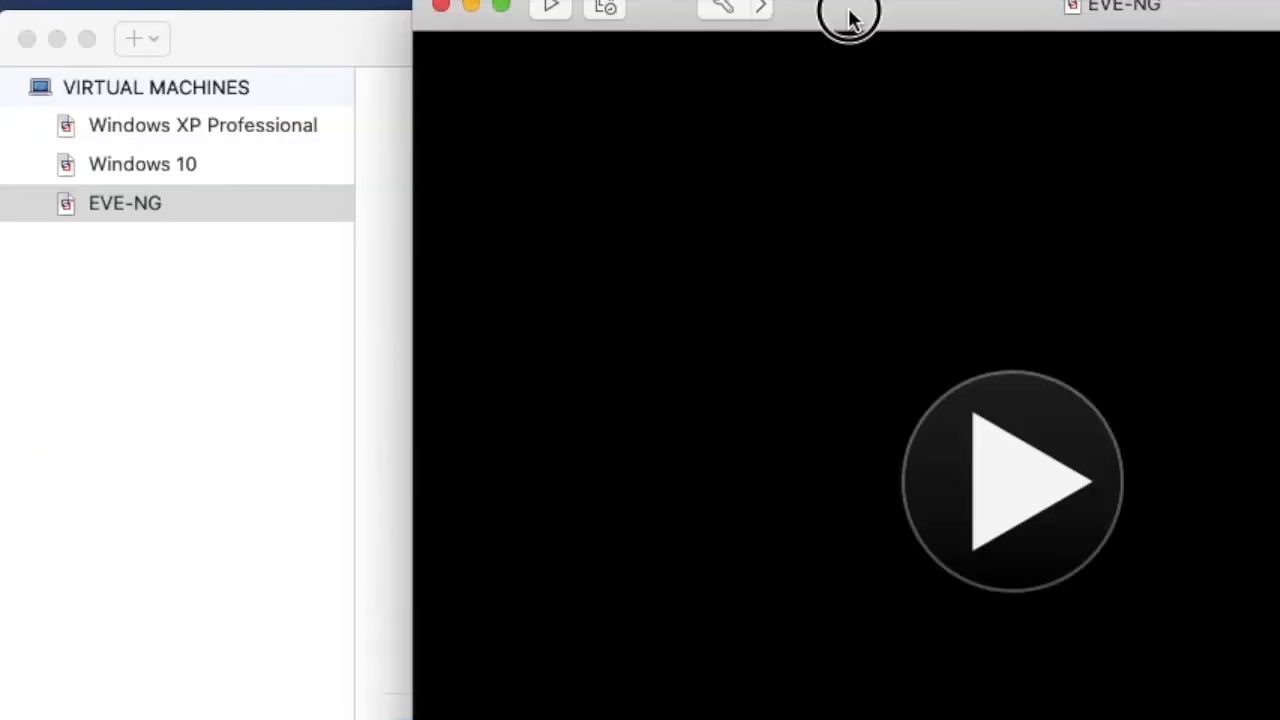
- Move the EVE-NG machine window aside and open the settings of the EVE-NG virtual machine
{"action": "left_click_drag", "start_coordinate": [849, 14], "coordinate": [800, 34]}
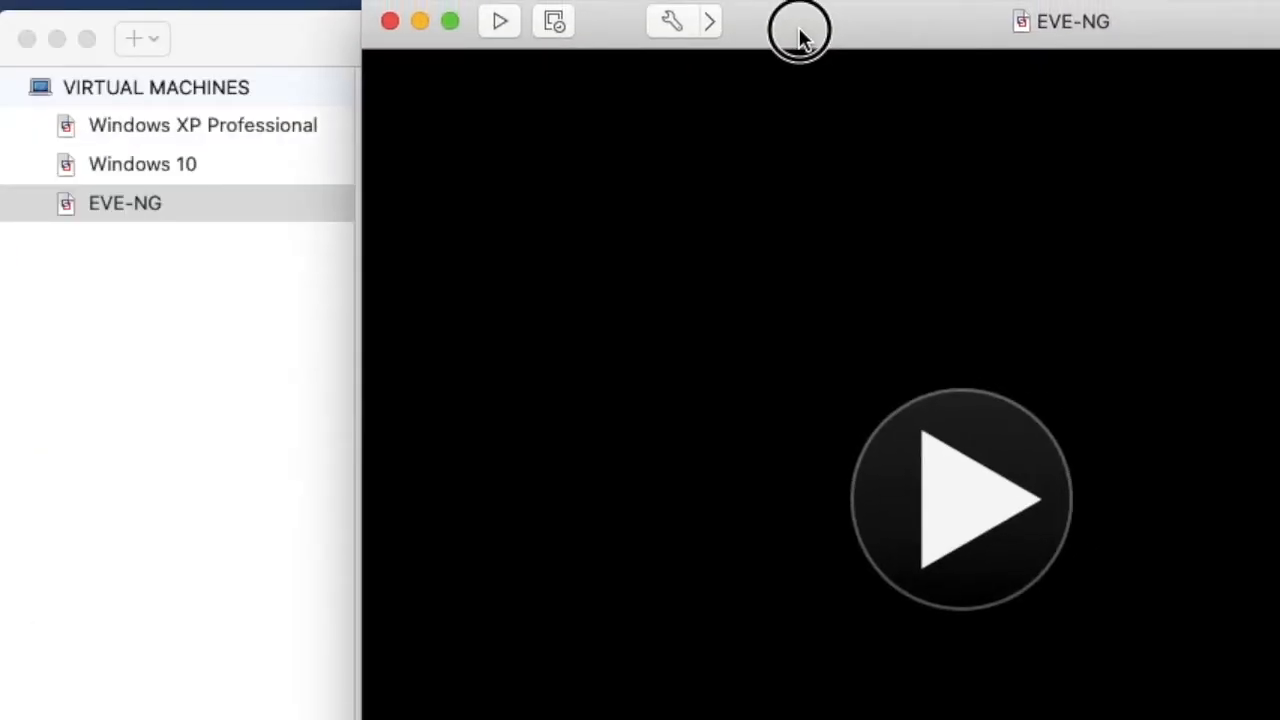
{"action": "right_click", "coordinate": [128, 205]}
{"action": "left_click", "coordinate": [162, 266]}
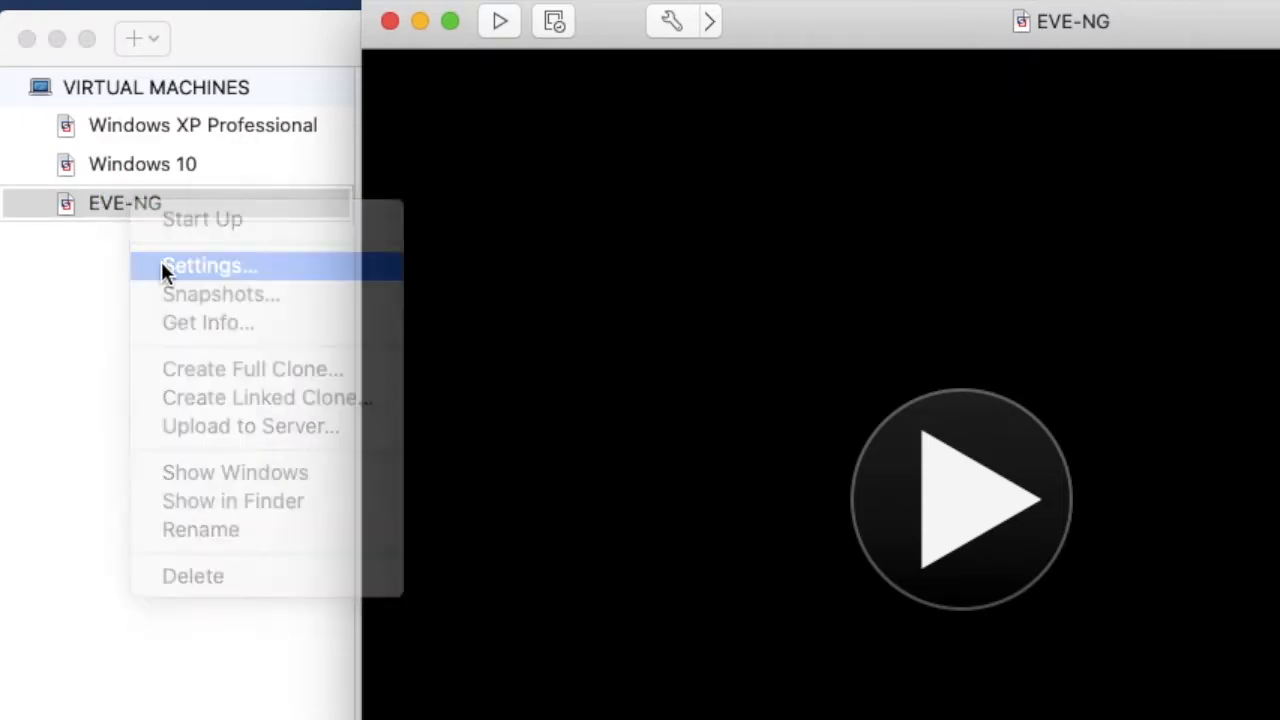
- Set the EVE-NG virtual machine's memory to 4096 MB
{"action": "left_click", "coordinate": [895, 150]}
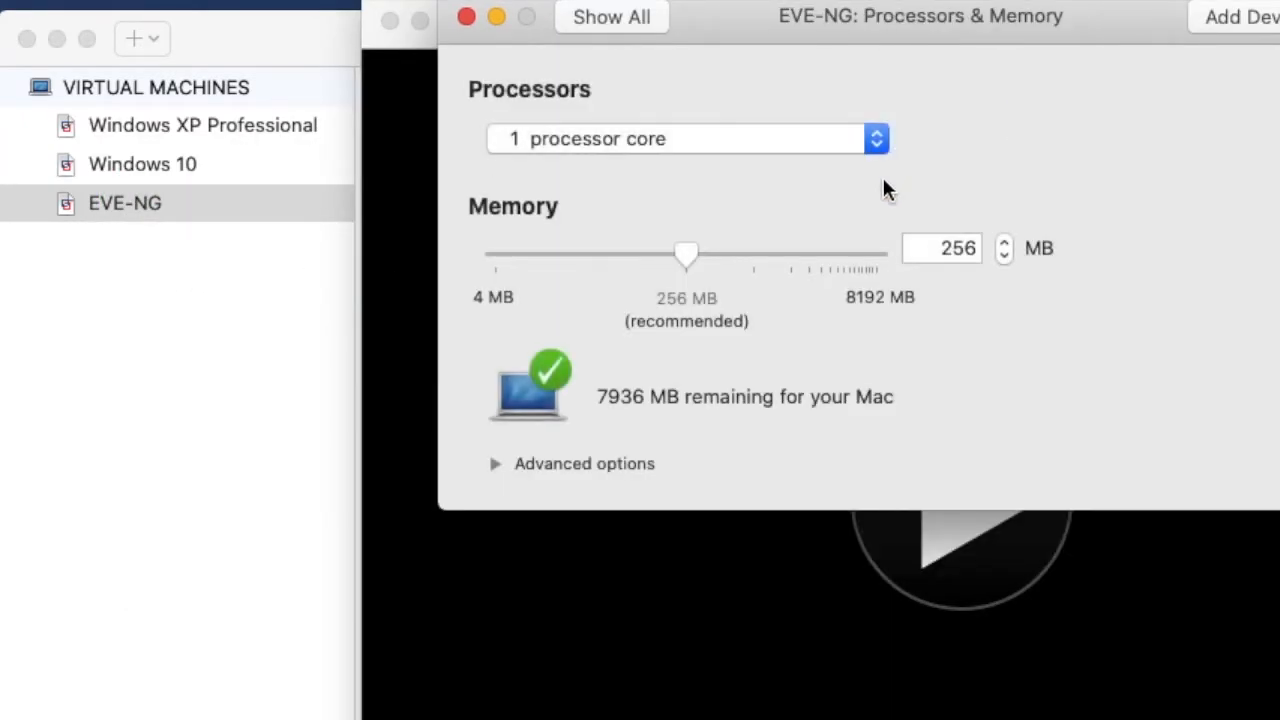
{"action": "double_click", "coordinate": [941, 247]}
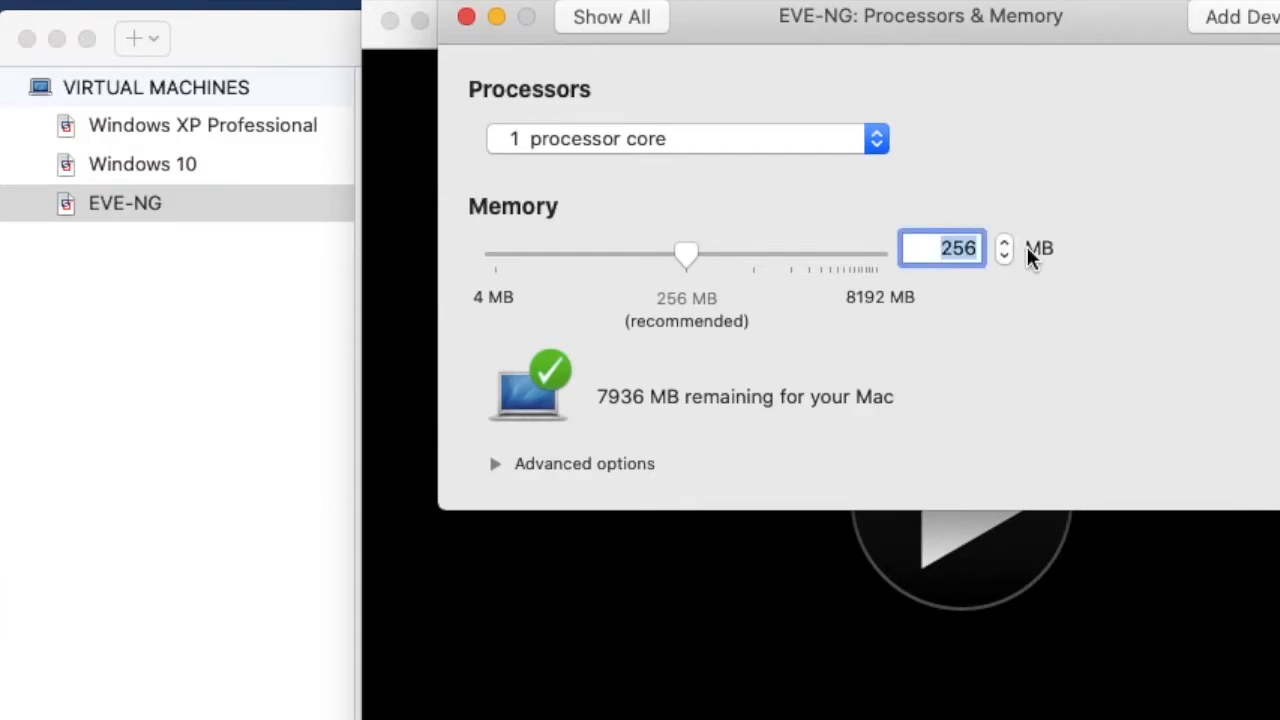
{"action": "type", "text": "4096"}
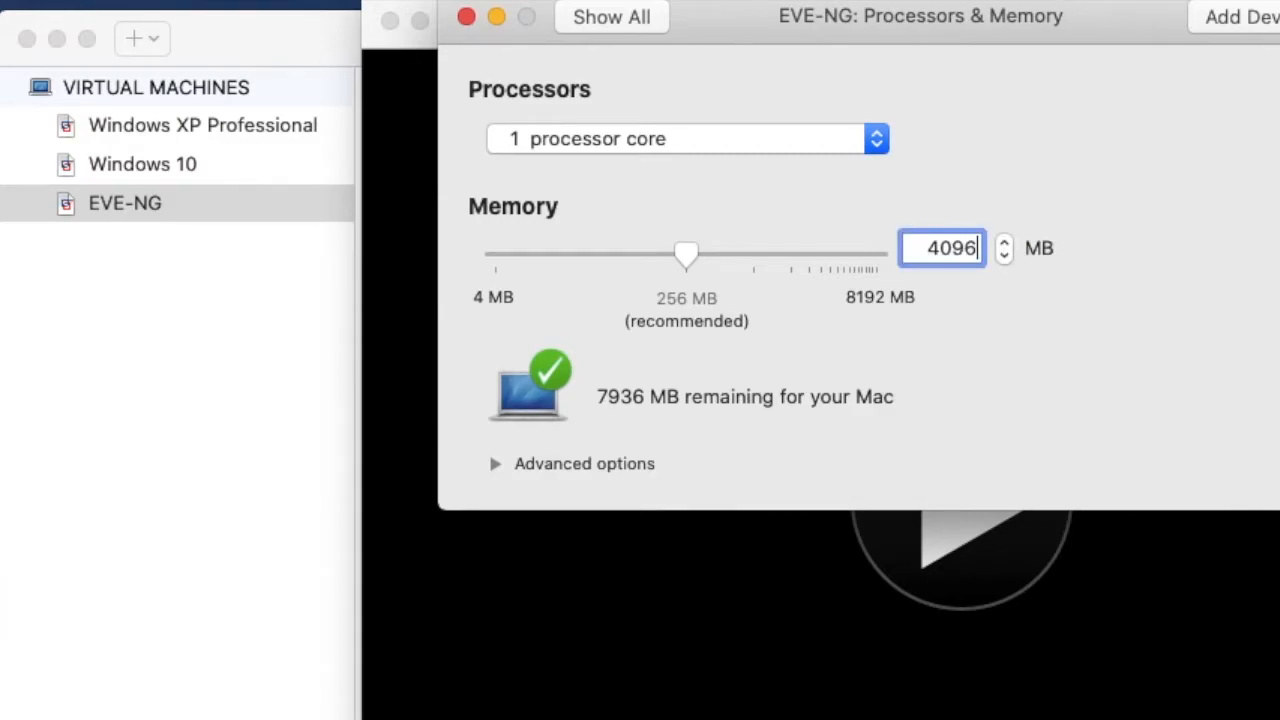
- Enable hypervisor applications in the virtual machine and assign it 2 processor cores
{"action": "left_click", "coordinate": [494, 464]}
{"action": "left_click", "coordinate": [504, 505]}
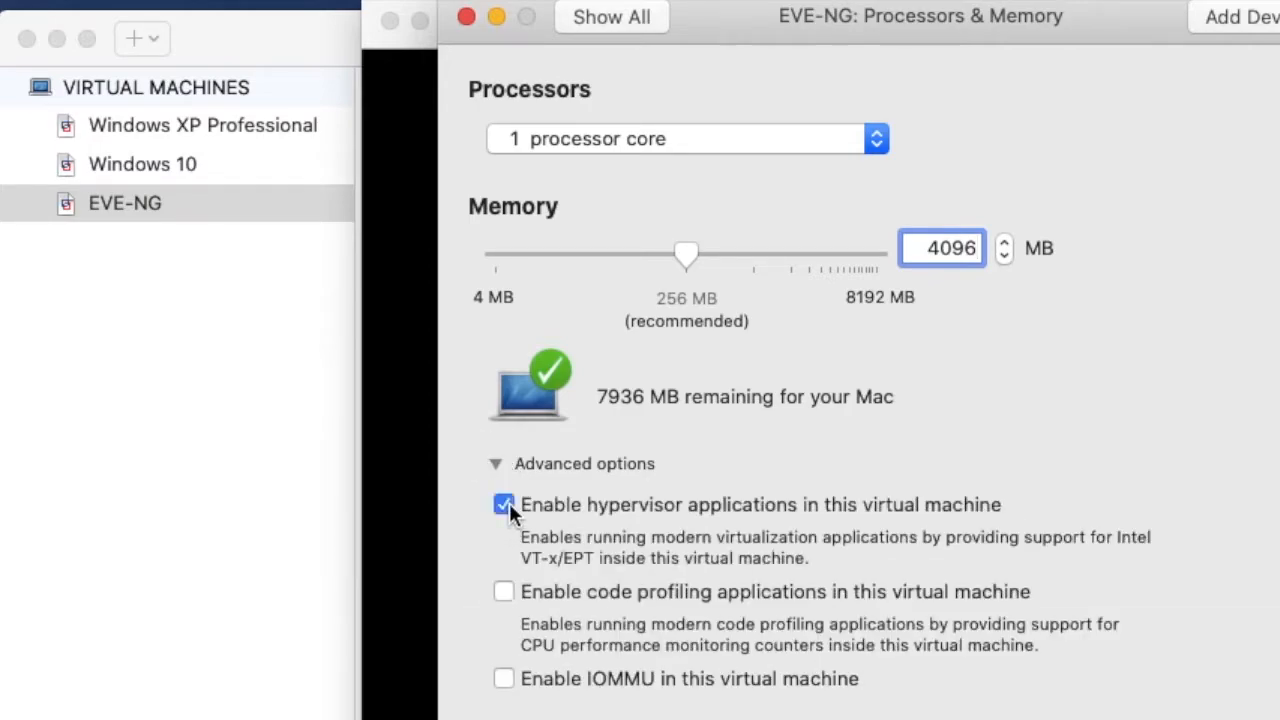
{"action": "left_click", "coordinate": [650, 140]}
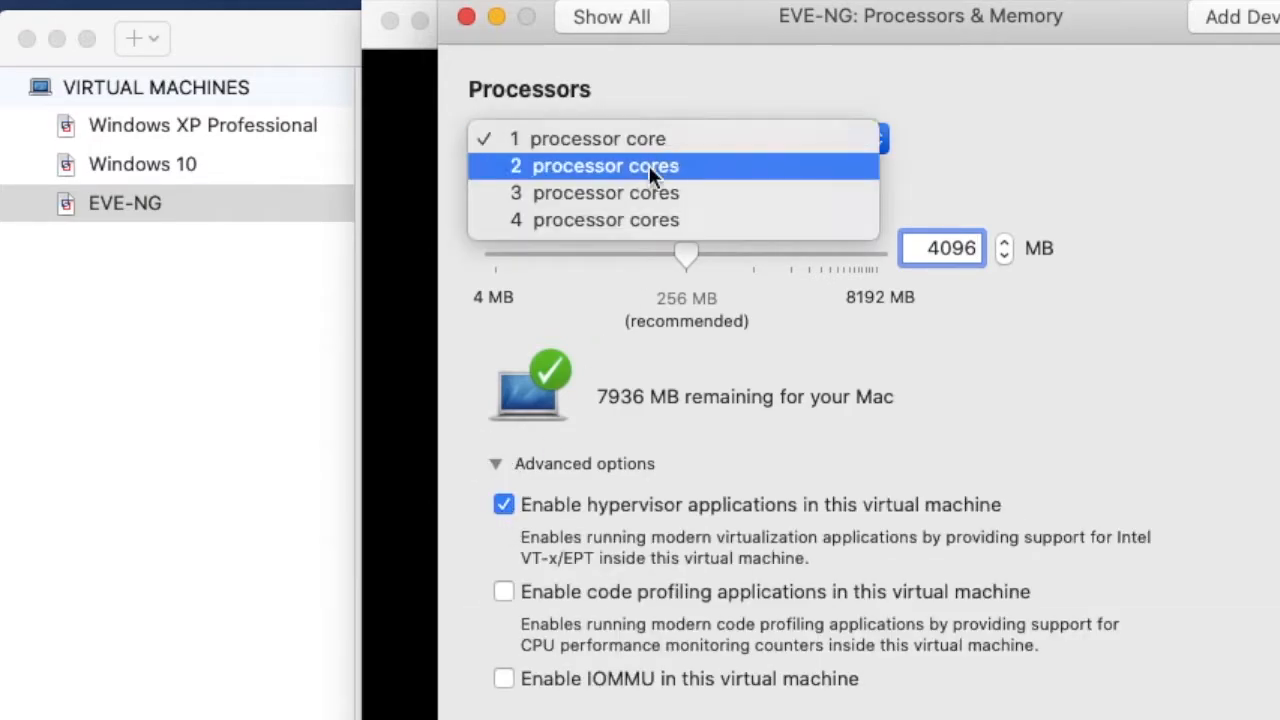
{"action": "left_click", "coordinate": [651, 165]}
- Set the size of the IDE hard disk to 30.00 and apply the change
{"action": "left_click", "coordinate": [612, 17]}
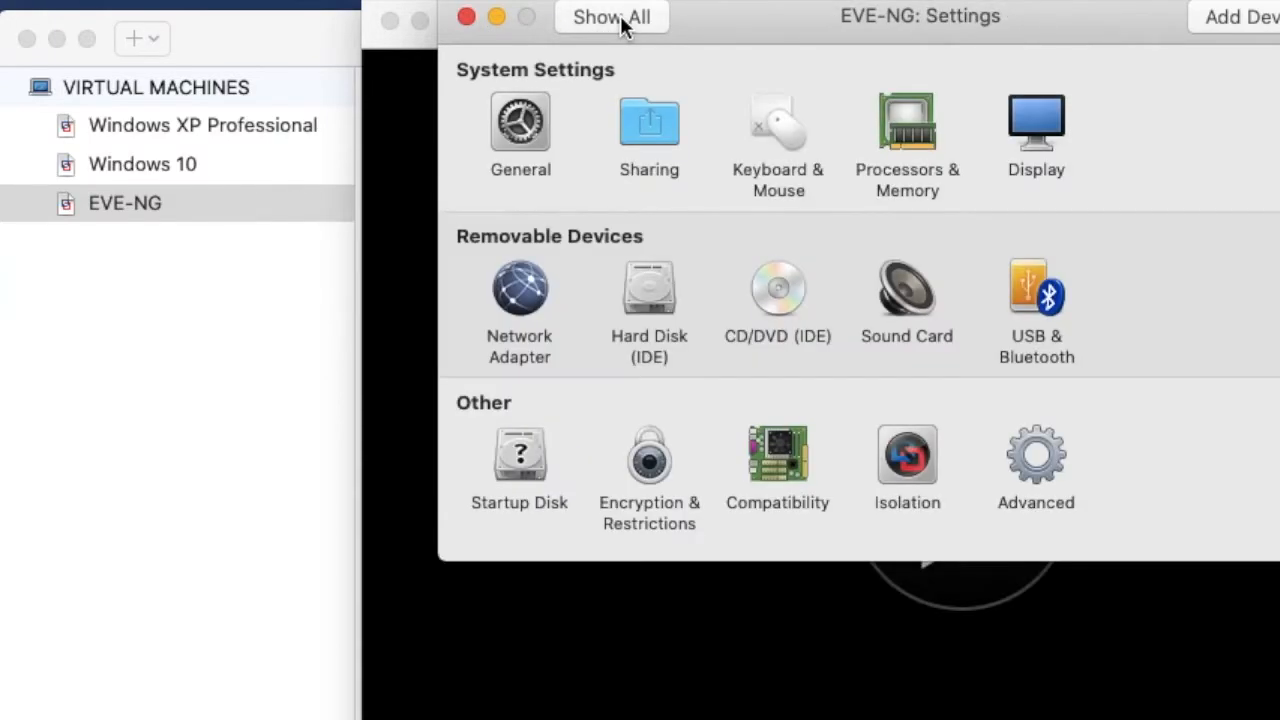
{"action": "left_click", "coordinate": [667, 299]}
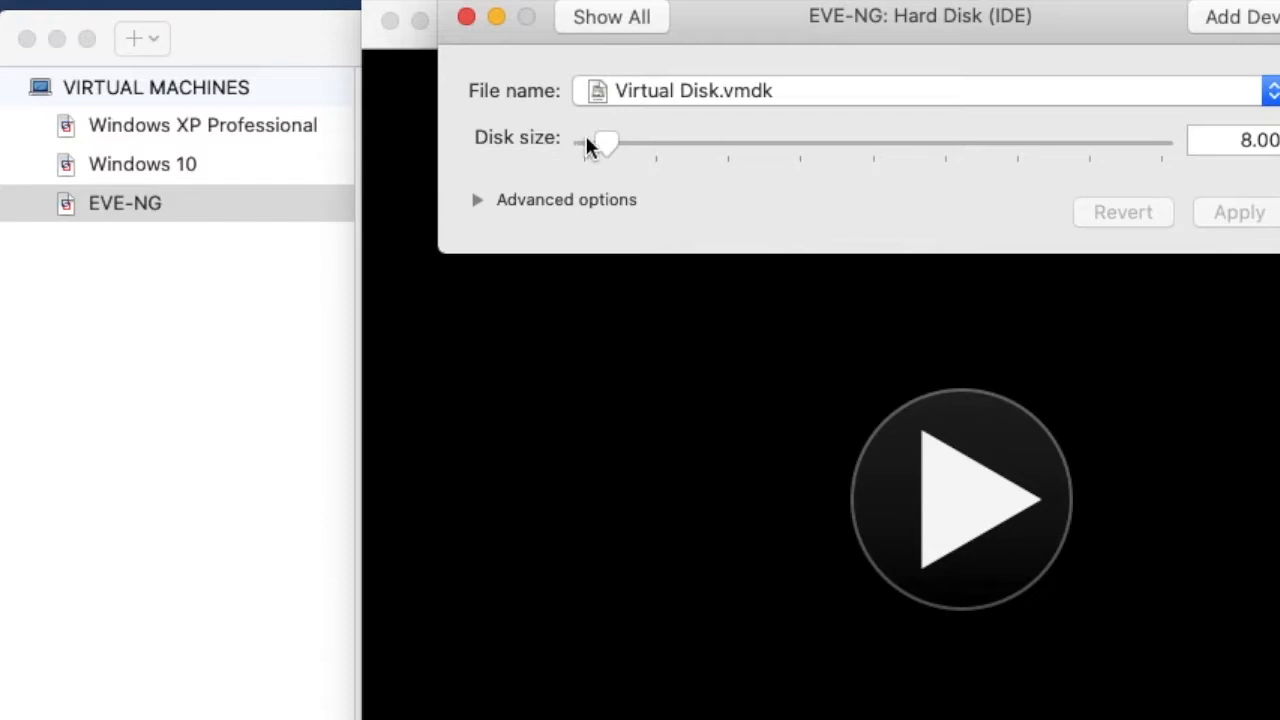
{"action": "left_click_drag", "start_coordinate": [606, 144], "coordinate": [667, 152]}
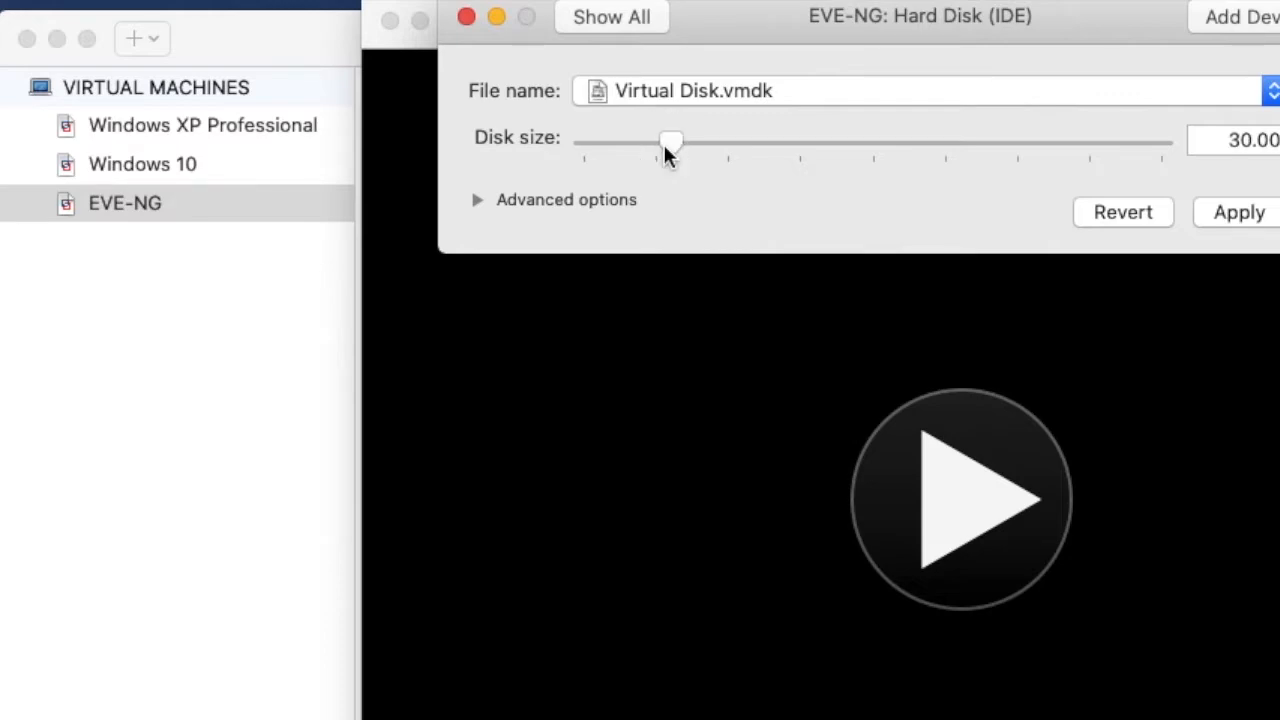
{"action": "left_click", "coordinate": [1228, 212]}
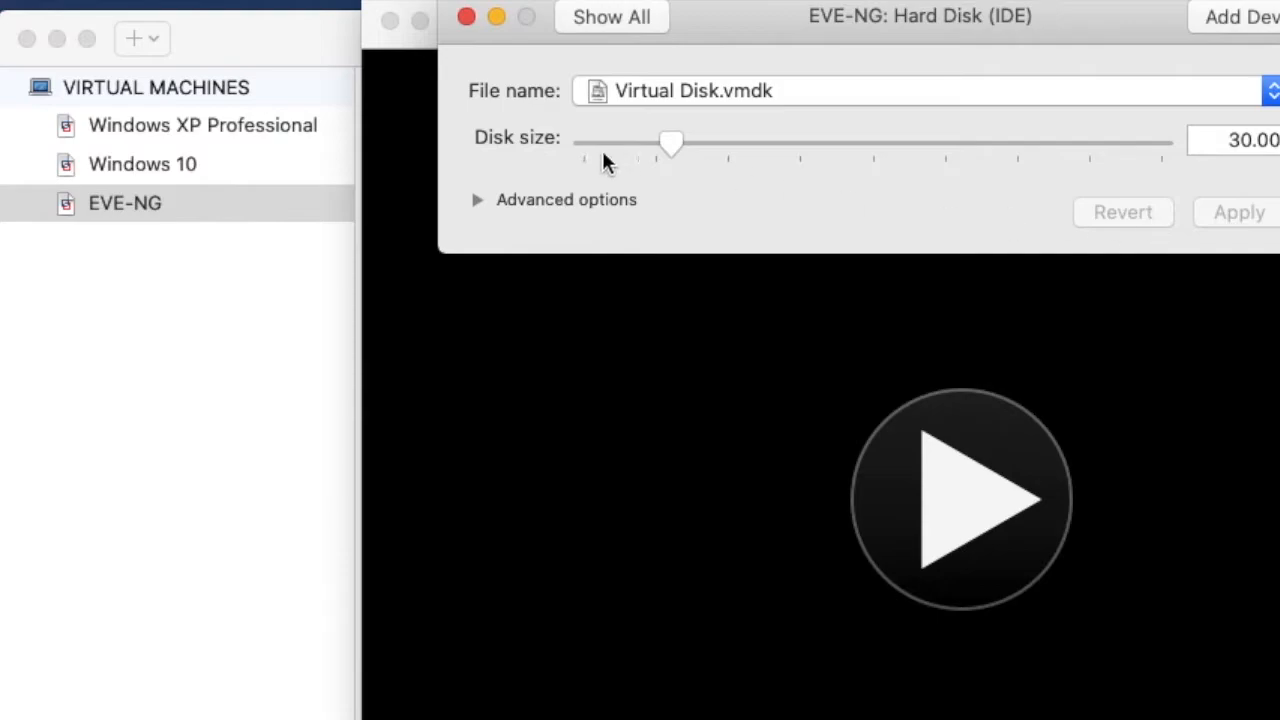
- Connect the virtual CD/DVD drive and load the EVE-20171007.iso disc image from Downloads
{"action": "left_click", "coordinate": [628, 22]}
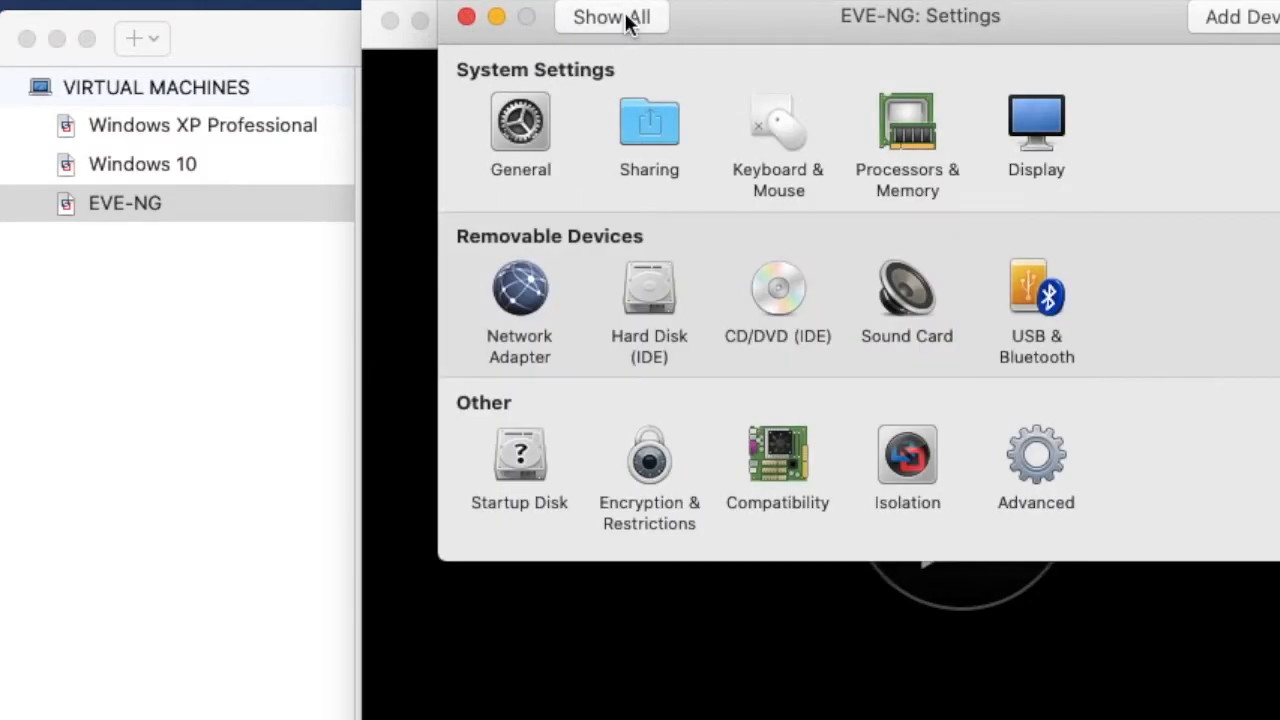
{"action": "left_click", "coordinate": [777, 308]}
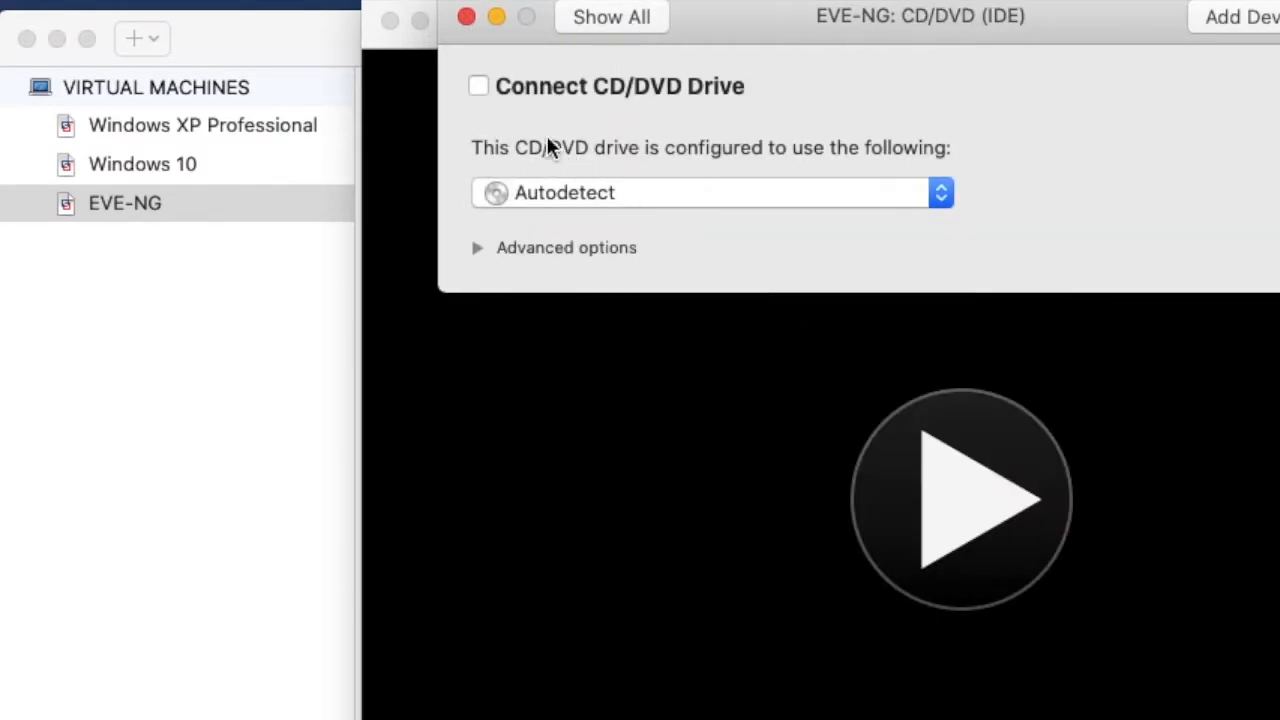
{"action": "left_click", "coordinate": [478, 87]}
{"action": "left_click", "coordinate": [390, 435]}
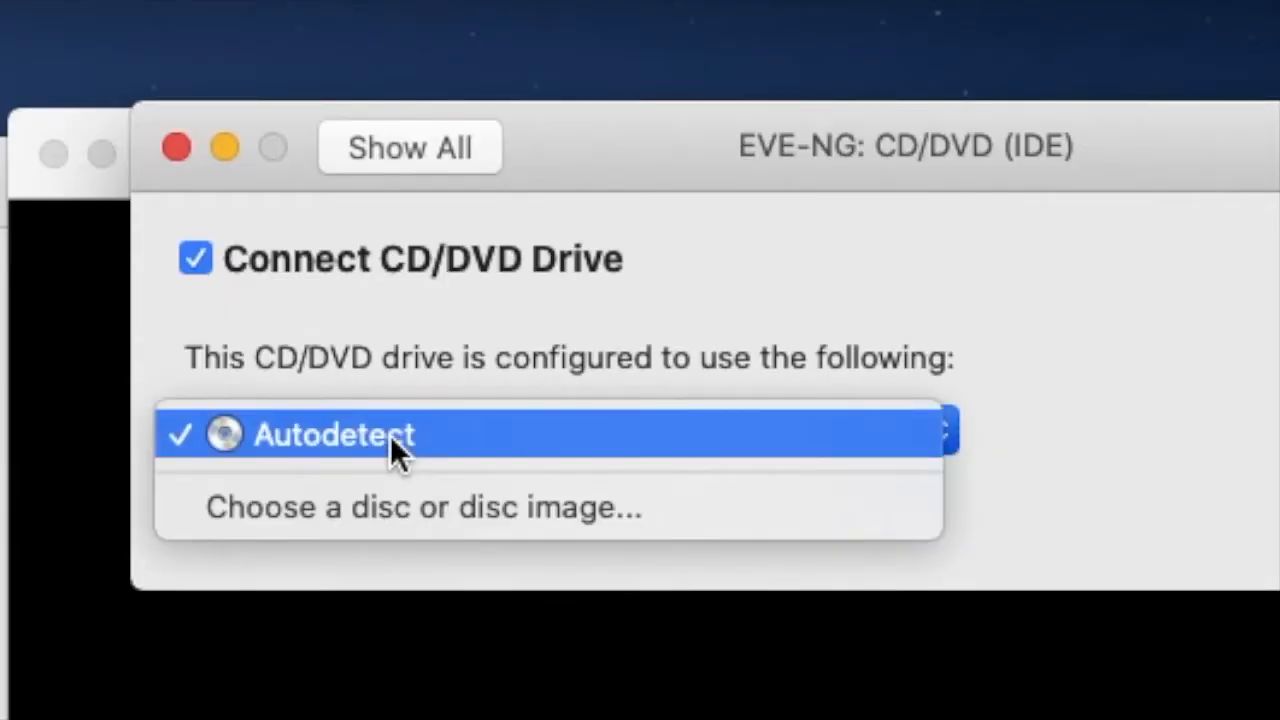
{"action": "left_click", "coordinate": [390, 507]}
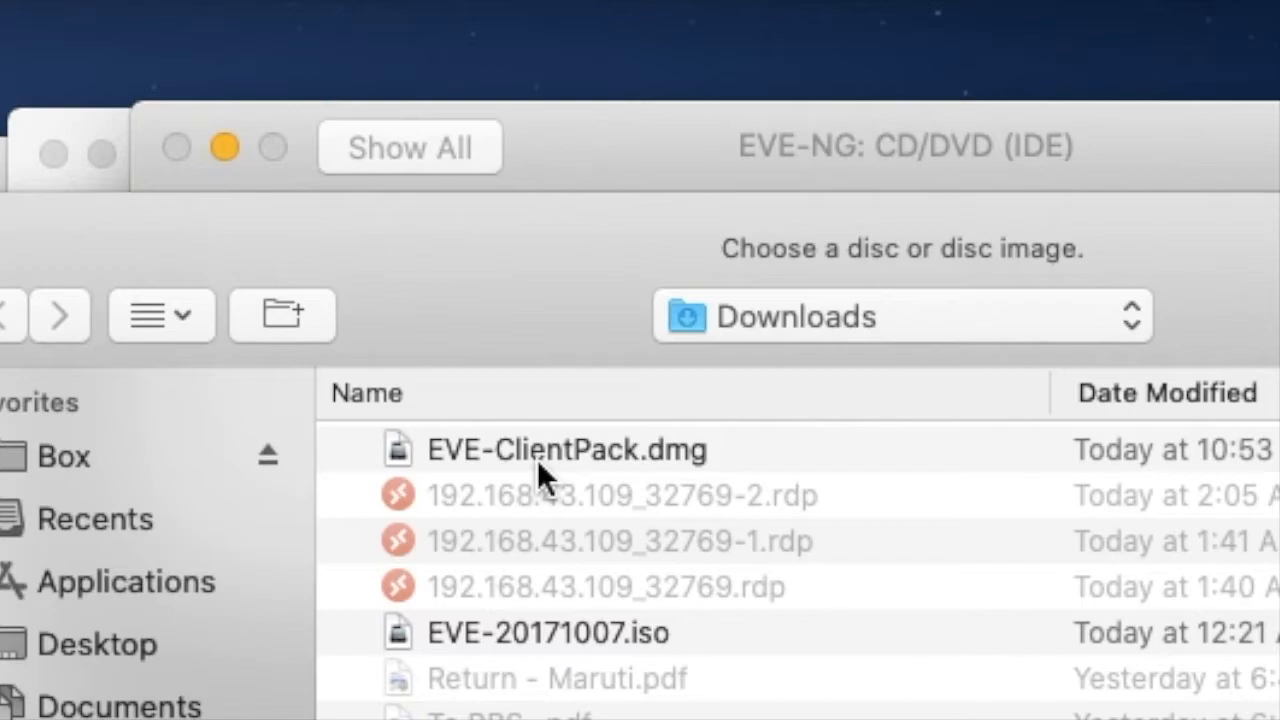
{"action": "left_click", "coordinate": [541, 632]}
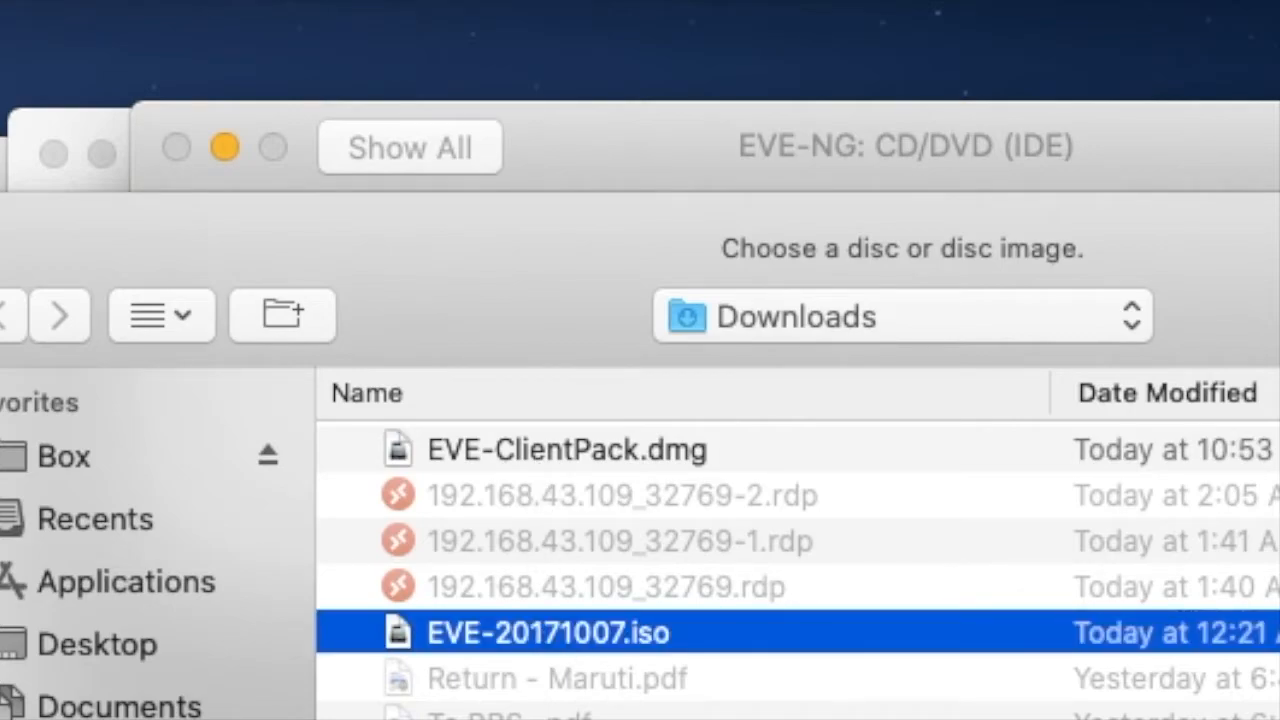
{"action": "key", "text": "Return"}
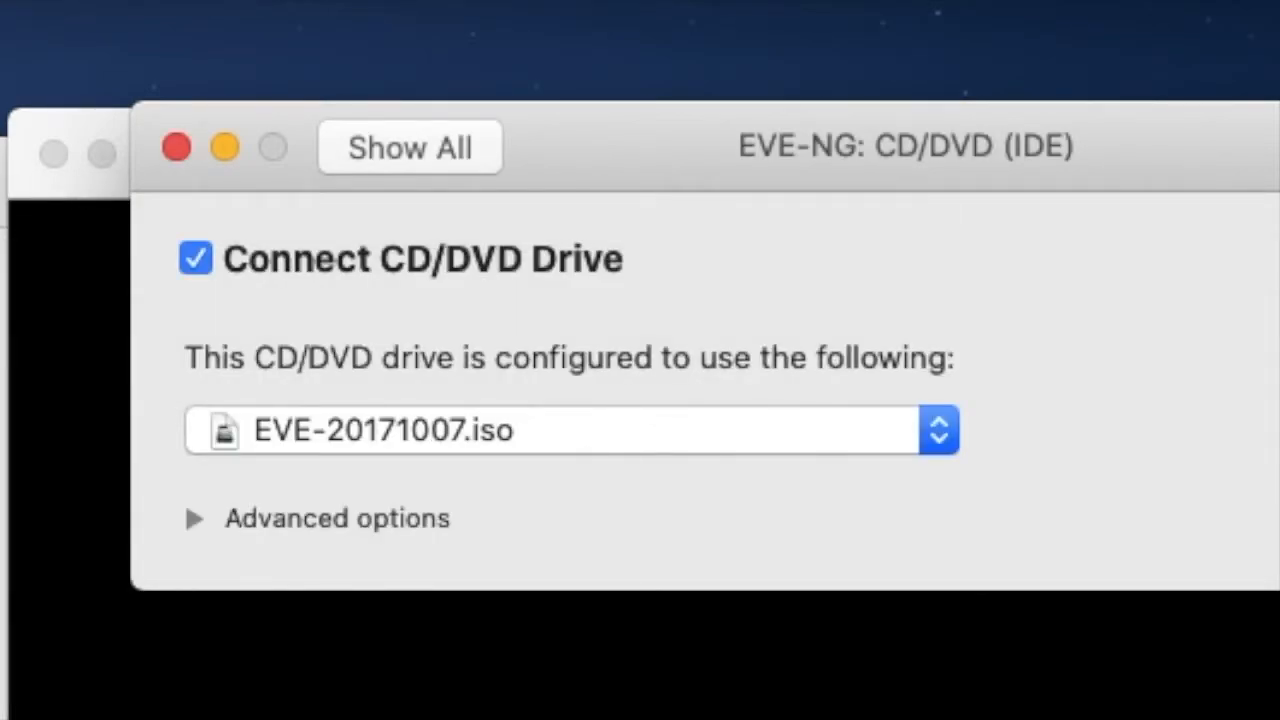
{"action": "left_click", "coordinate": [198, 519]}
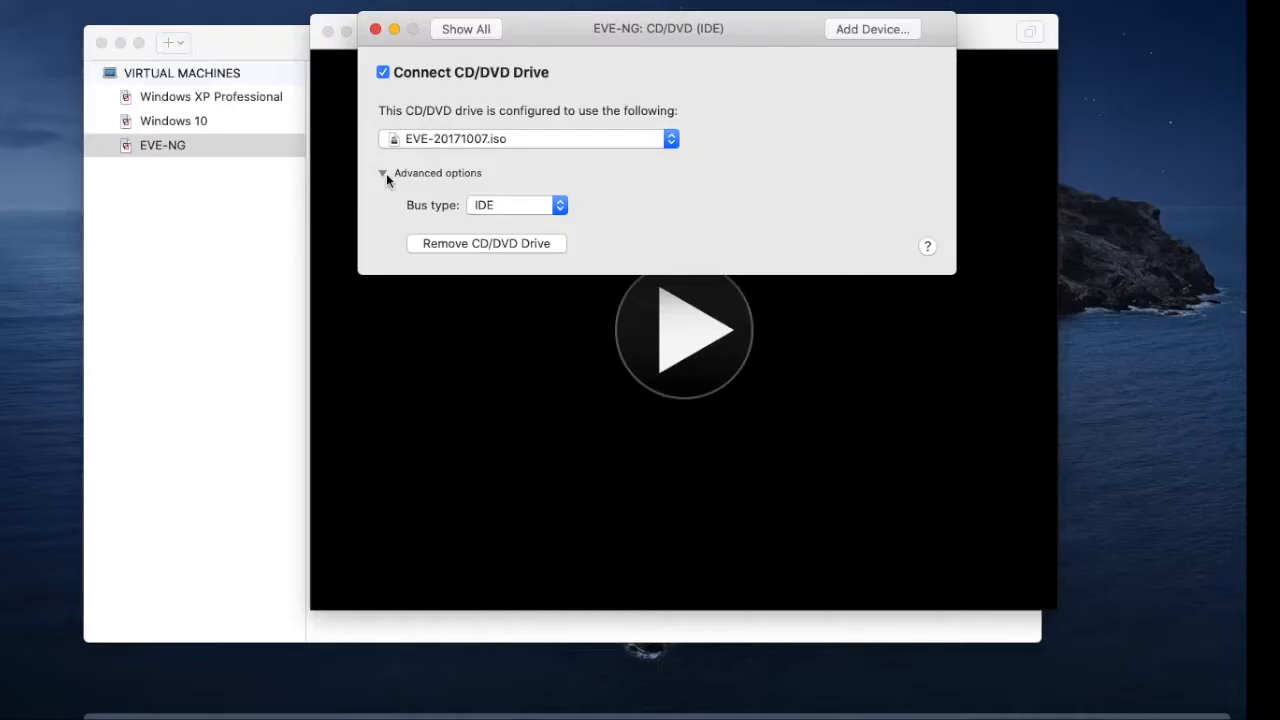
{"action": "left_click", "coordinate": [384, 174]}
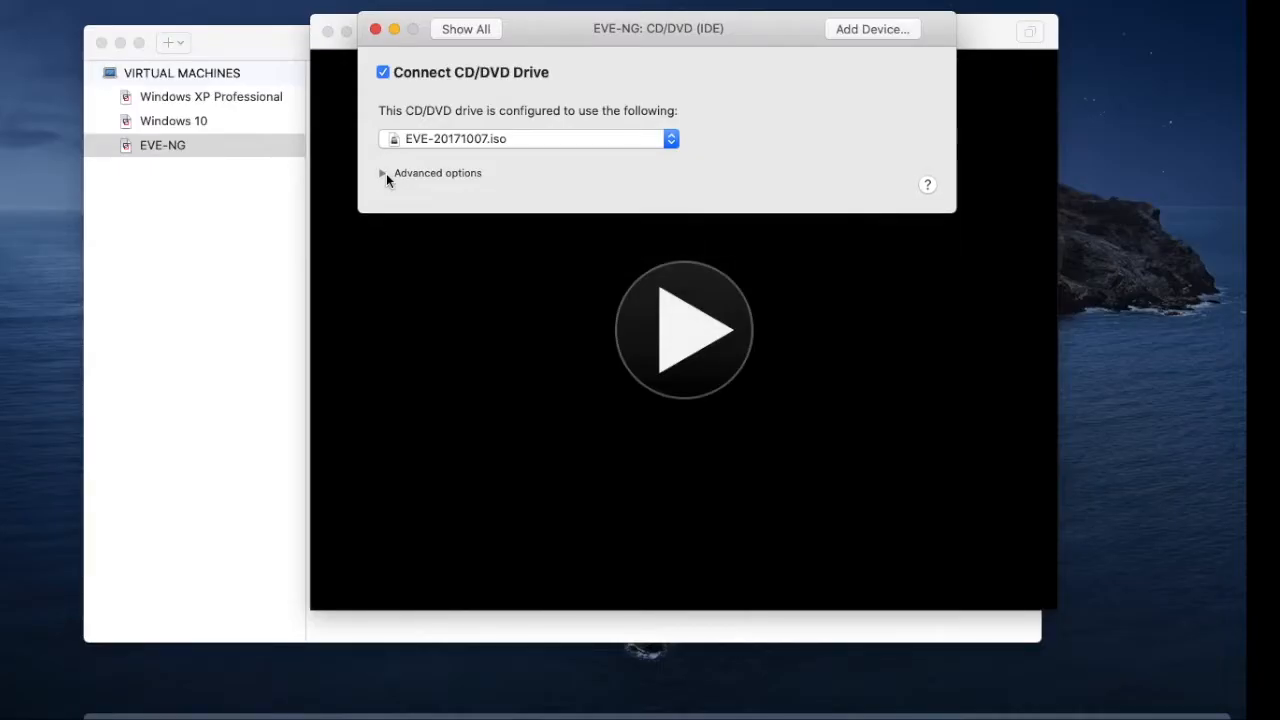
- Start the EVE-NG virtual machine, choose English as the boot language and launch Install Eve VM
{"action": "left_click", "coordinate": [715, 349]}
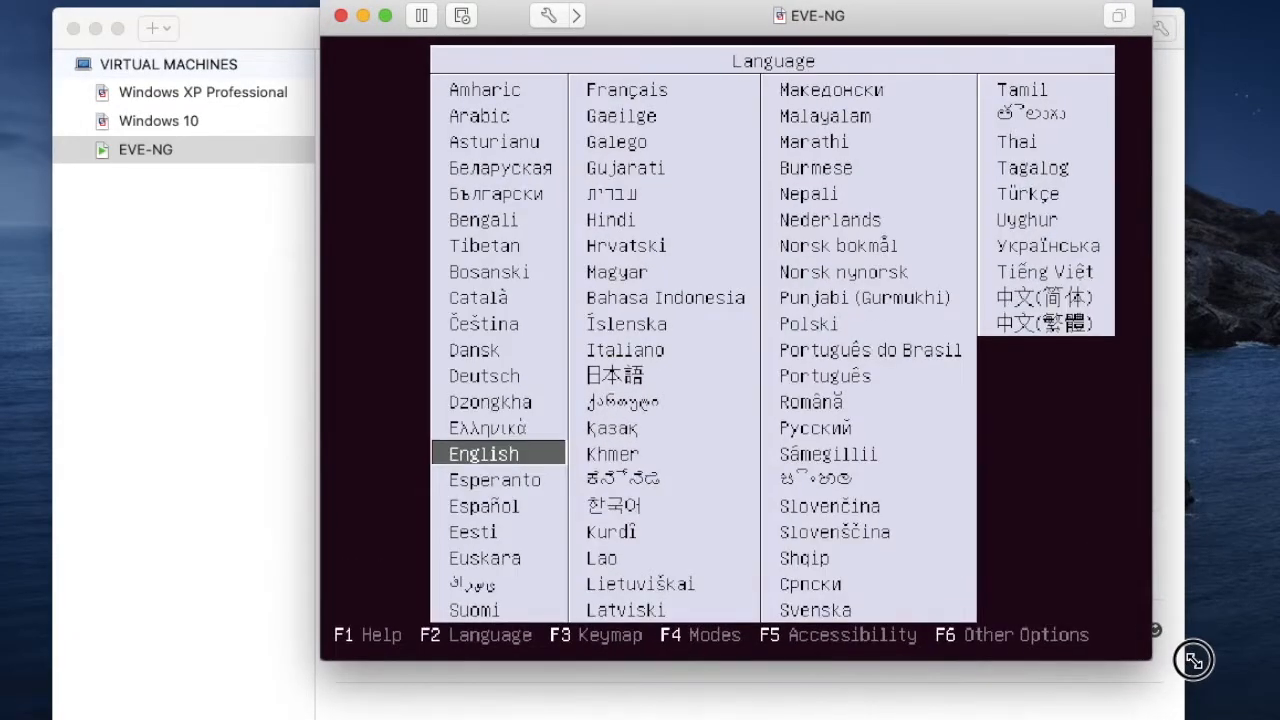
{"action": "left_click", "coordinate": [608, 455]}
{"action": "key", "text": "Return"}
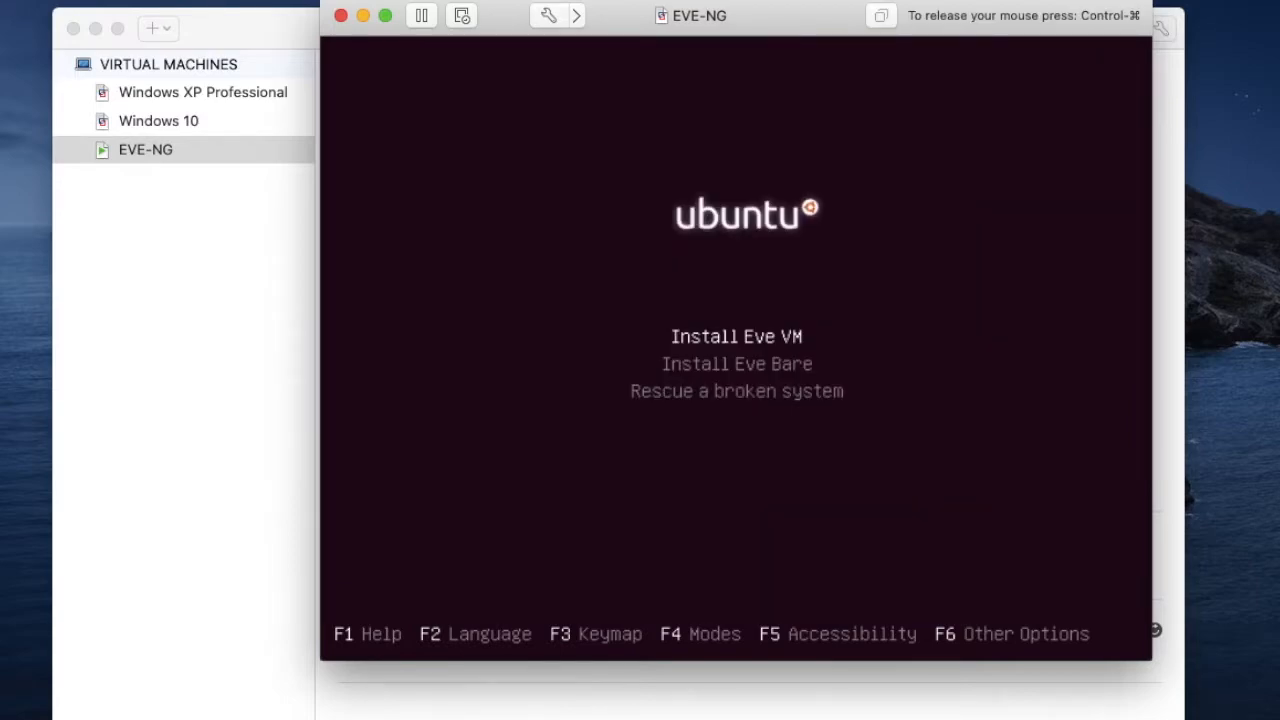
{"action": "key", "text": "Return"}
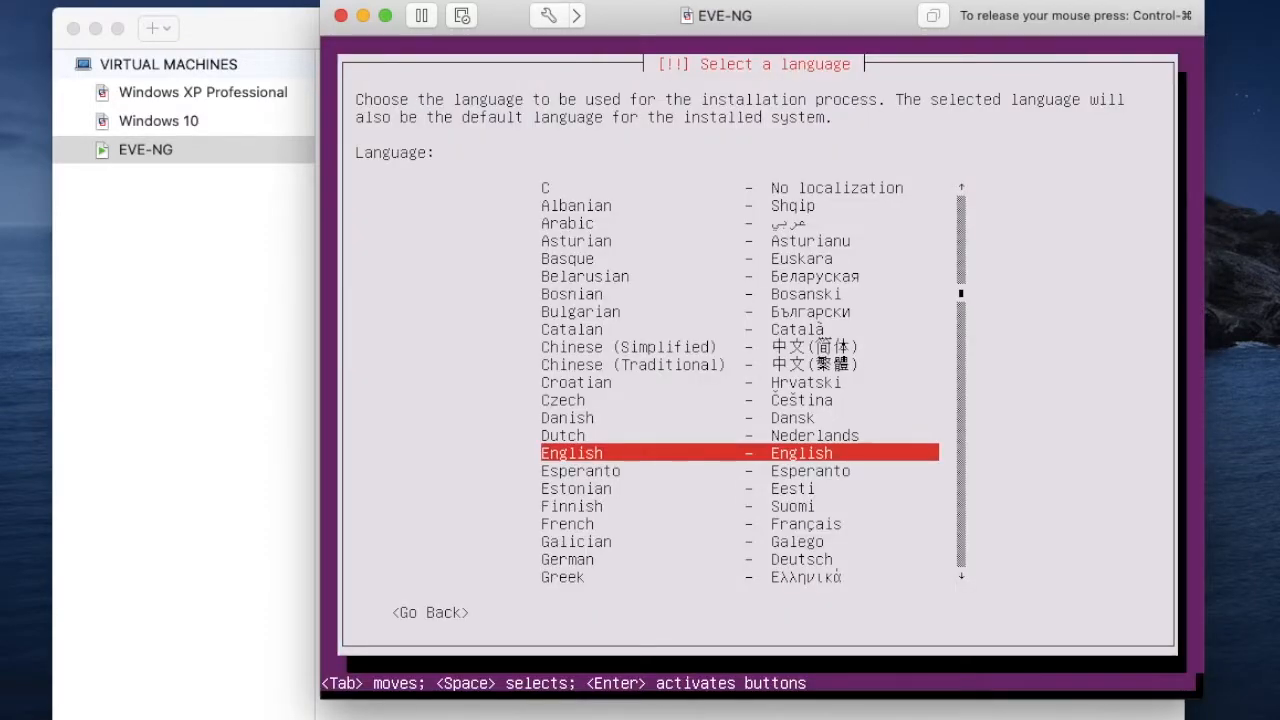
- Configure the installer with English, the United States location, hostname eve-ng and the Asia/Kolkata time zone
{"action": "key", "text": "Return"}
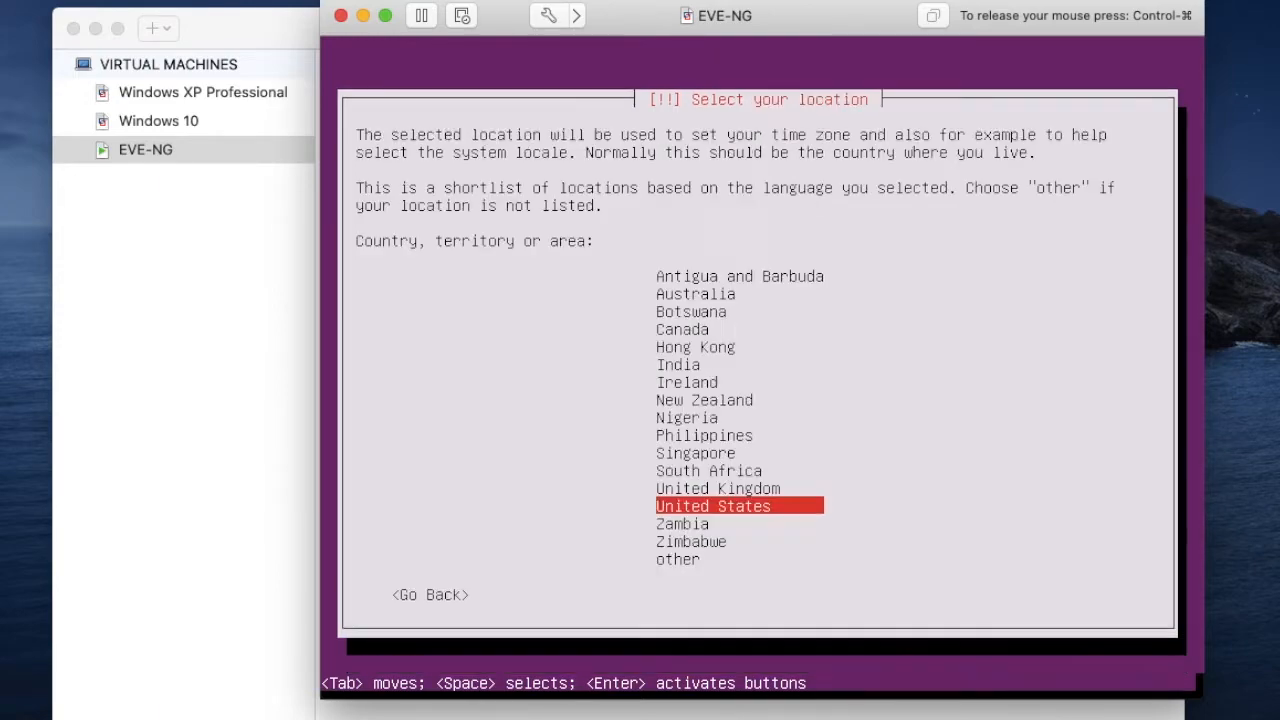
{"action": "key", "text": "Return"}
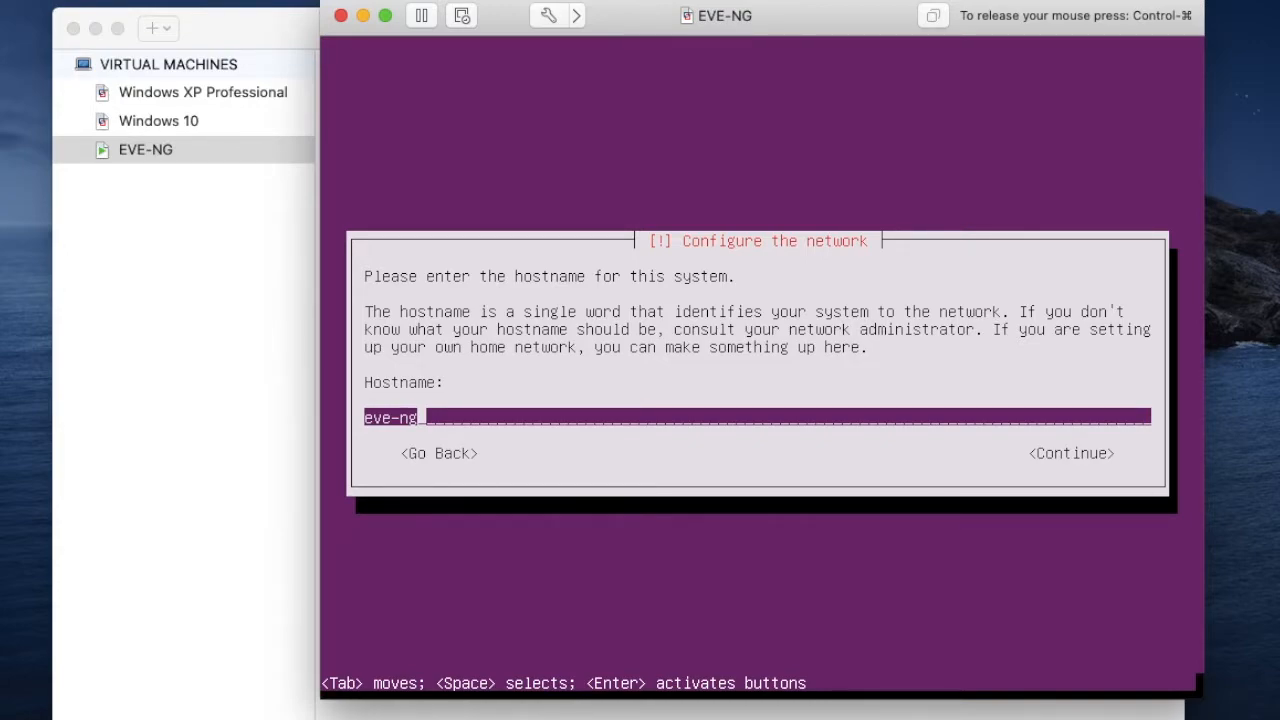
{"action": "key", "text": "Return"}
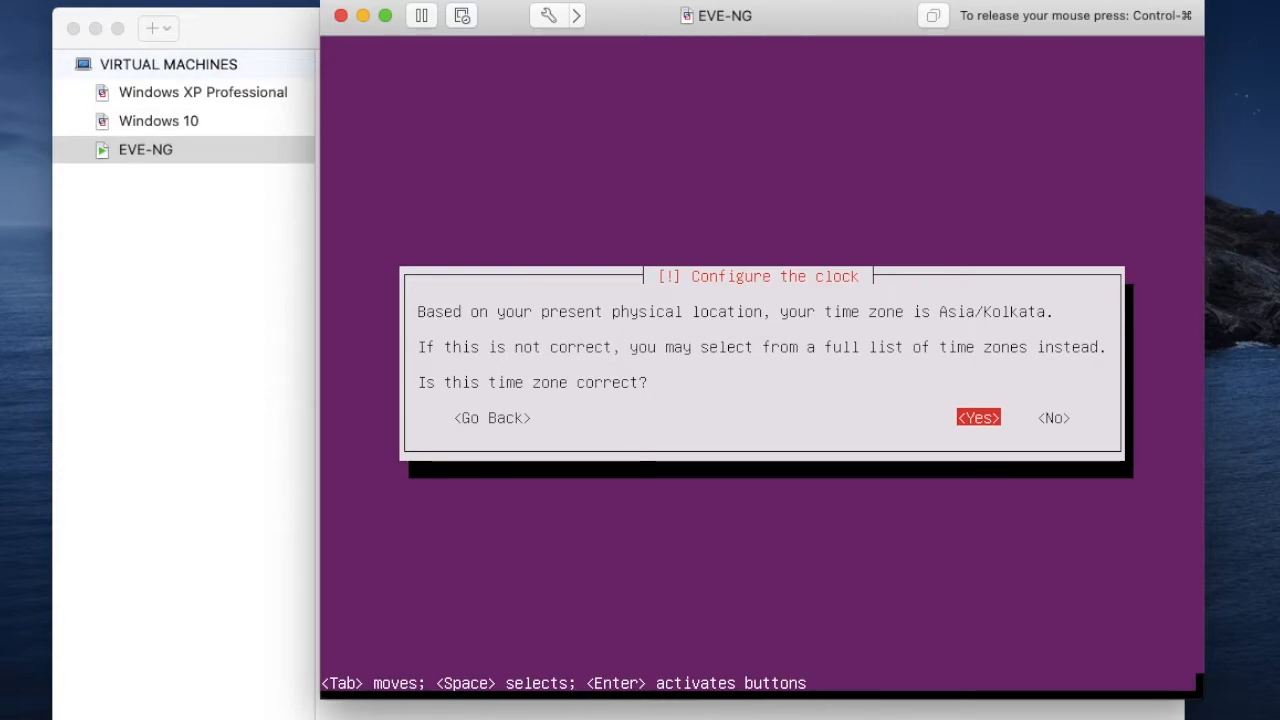
{"action": "key", "text": "Return"}
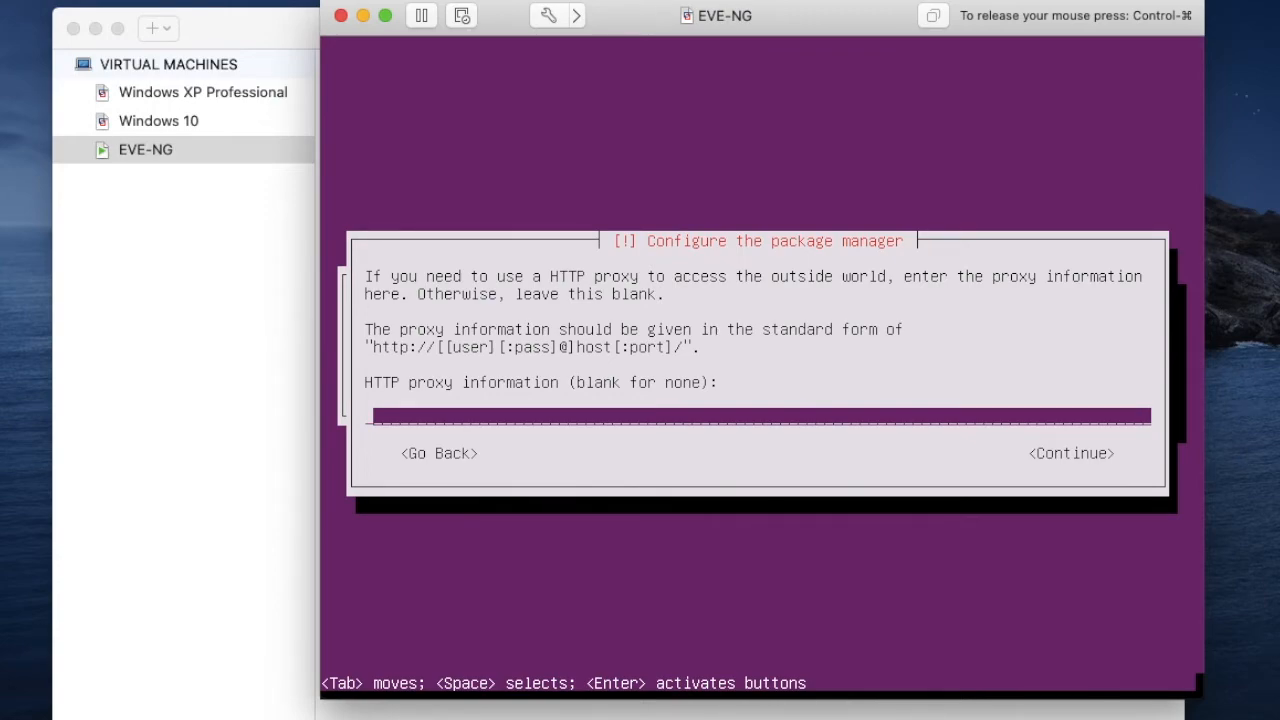
- Leave the HTTP proxy blank, select No automatic updates and finish the installation by booting into the new system
{"action": "key", "text": "Return"}
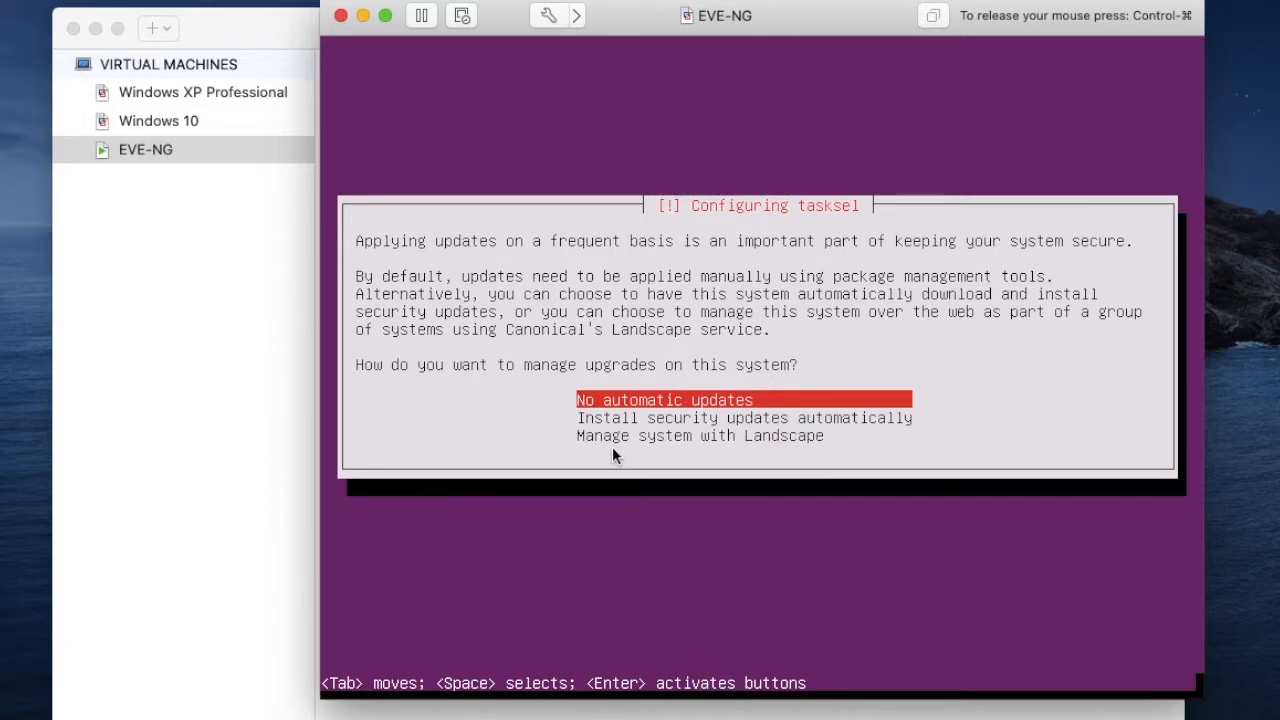
{"action": "key", "text": "Return"}
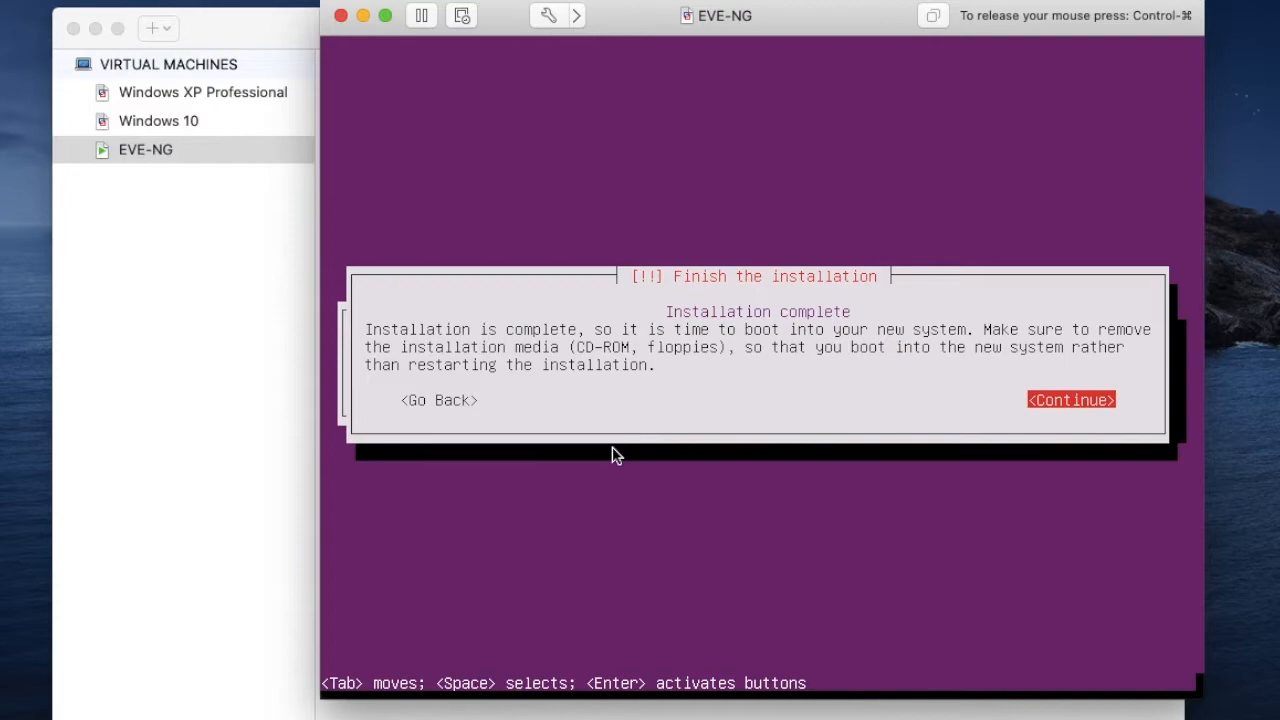
{"action": "key", "text": "Return"}
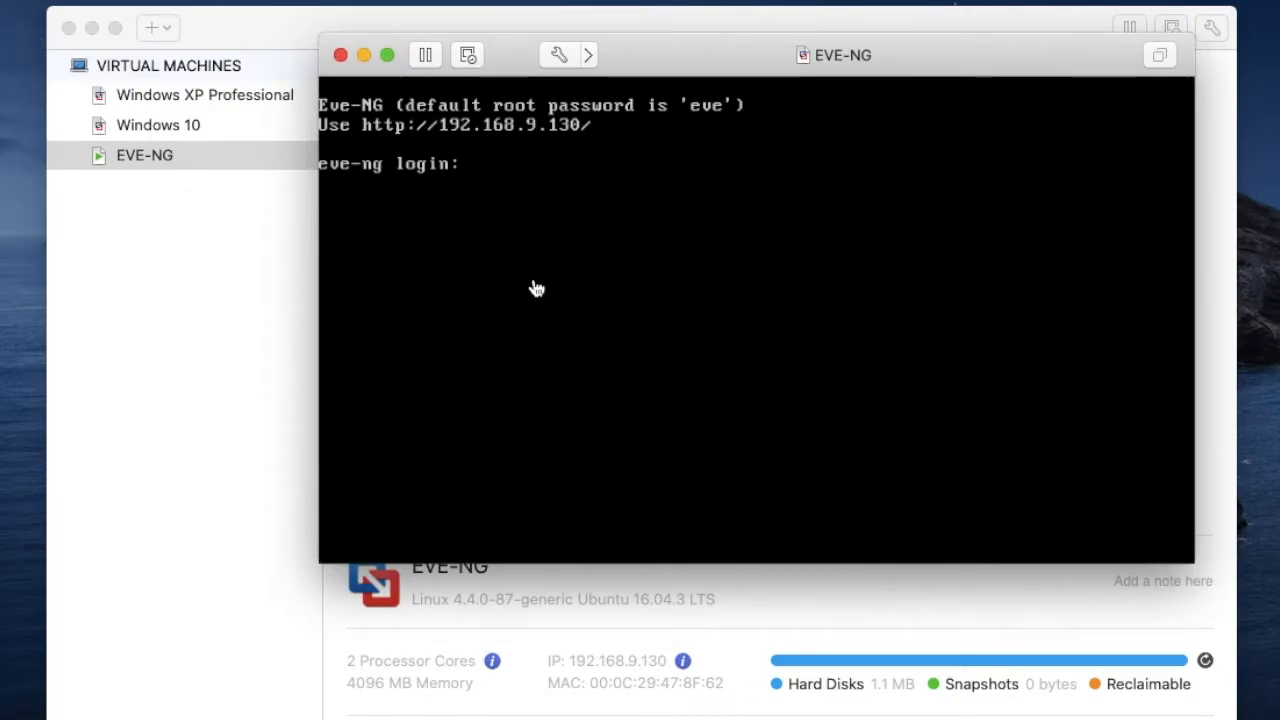
- Try to log in at the virtual machine's console as the eve user with the account password
{"action": "left_click", "coordinate": [770, 716]}
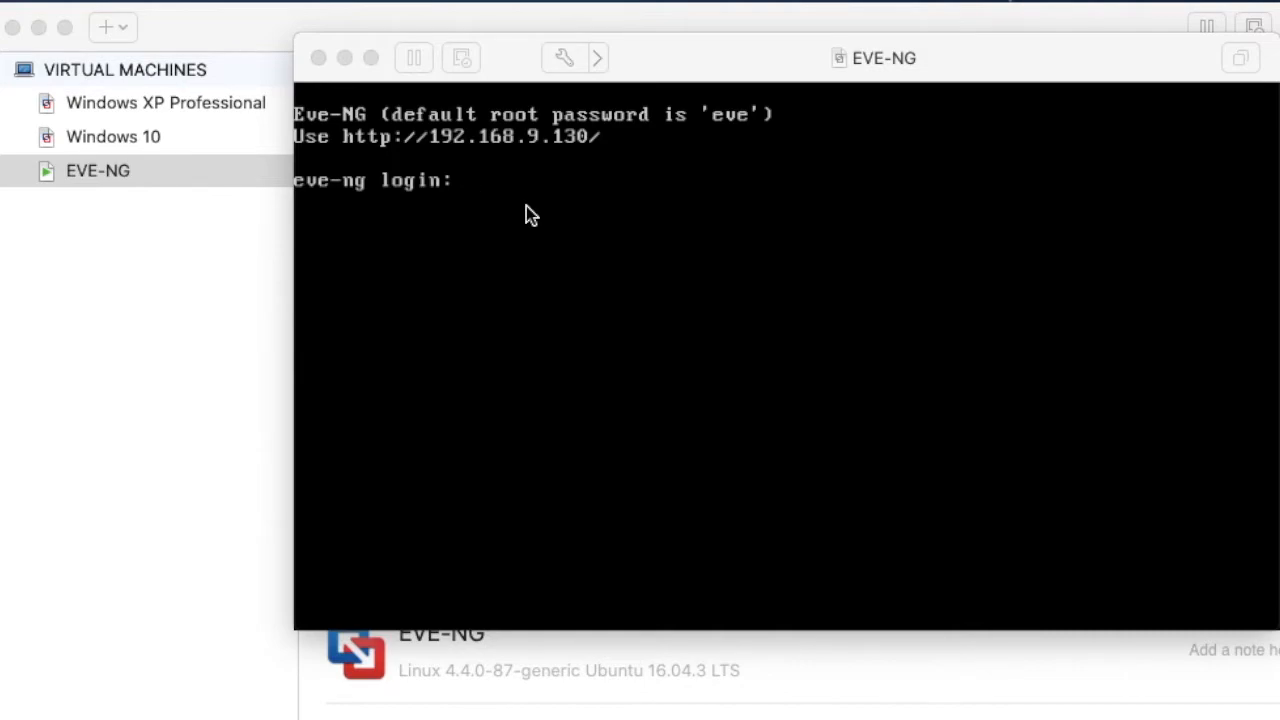
{"action": "left_click", "coordinate": [526, 206]}
{"action": "type", "text": "eve"}
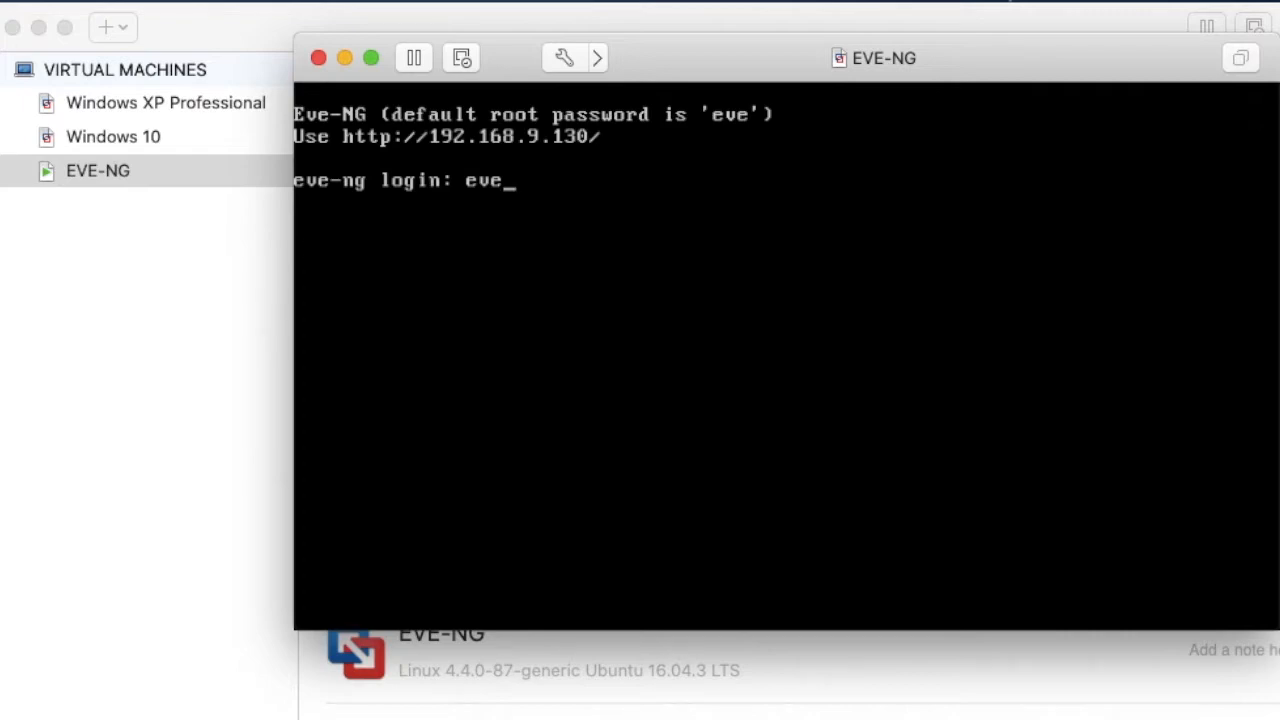
{"action": "key", "text": "Return"}
{"action": "type", "text": "eve"}
{"action": "key", "text": "Return"}
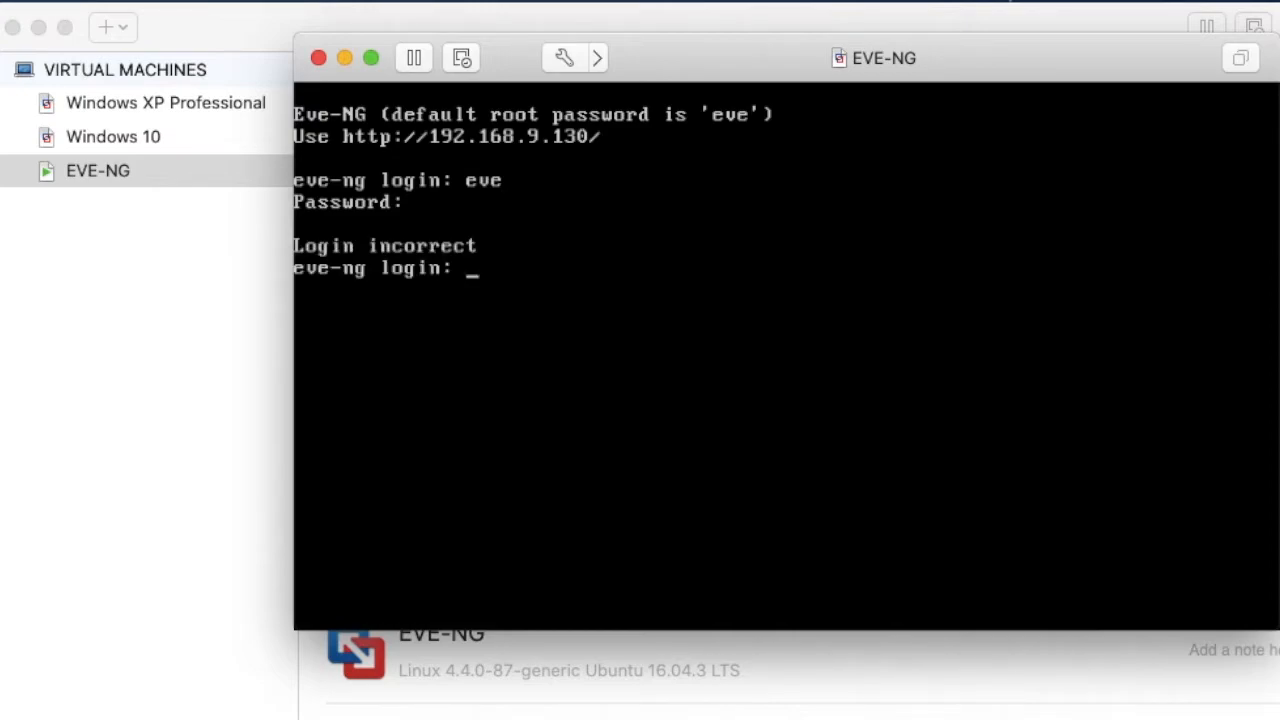
- Log in at the console as root with the default root password
{"action": "type", "text": "root"}
{"action": "key", "text": "Return"}
{"action": "type", "text": "eve"}
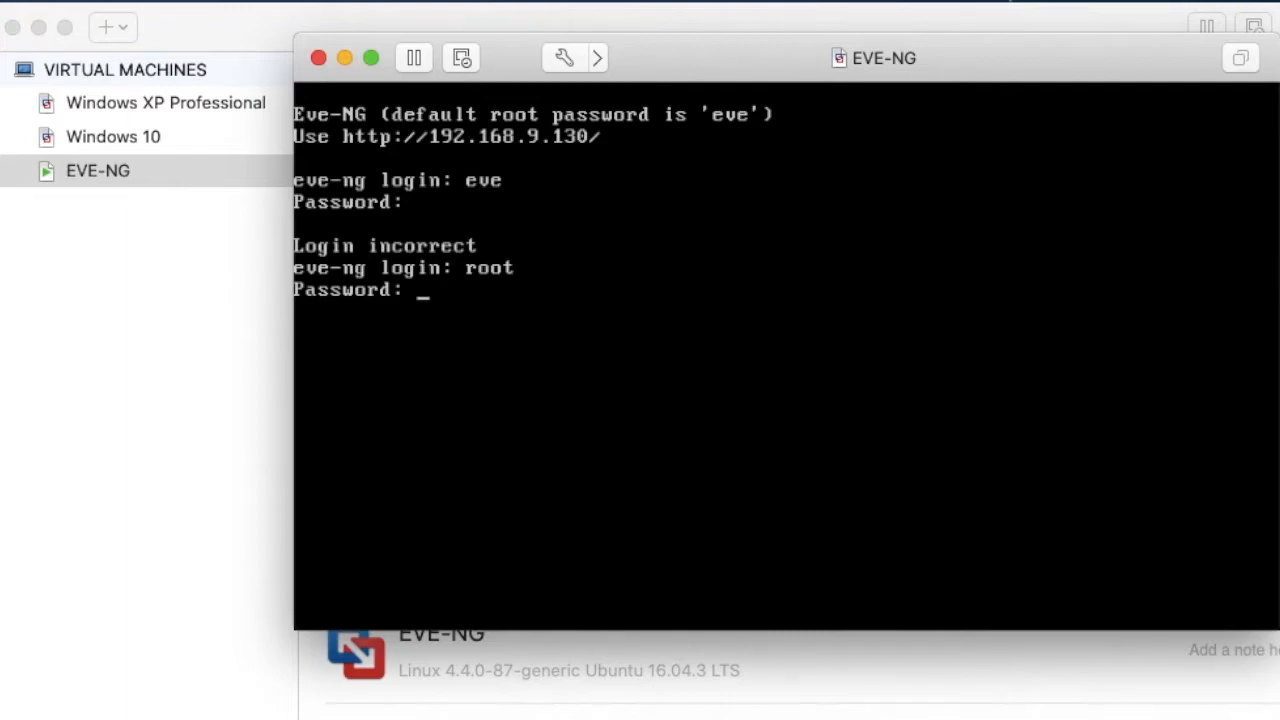
{"action": "key", "text": "Return"}
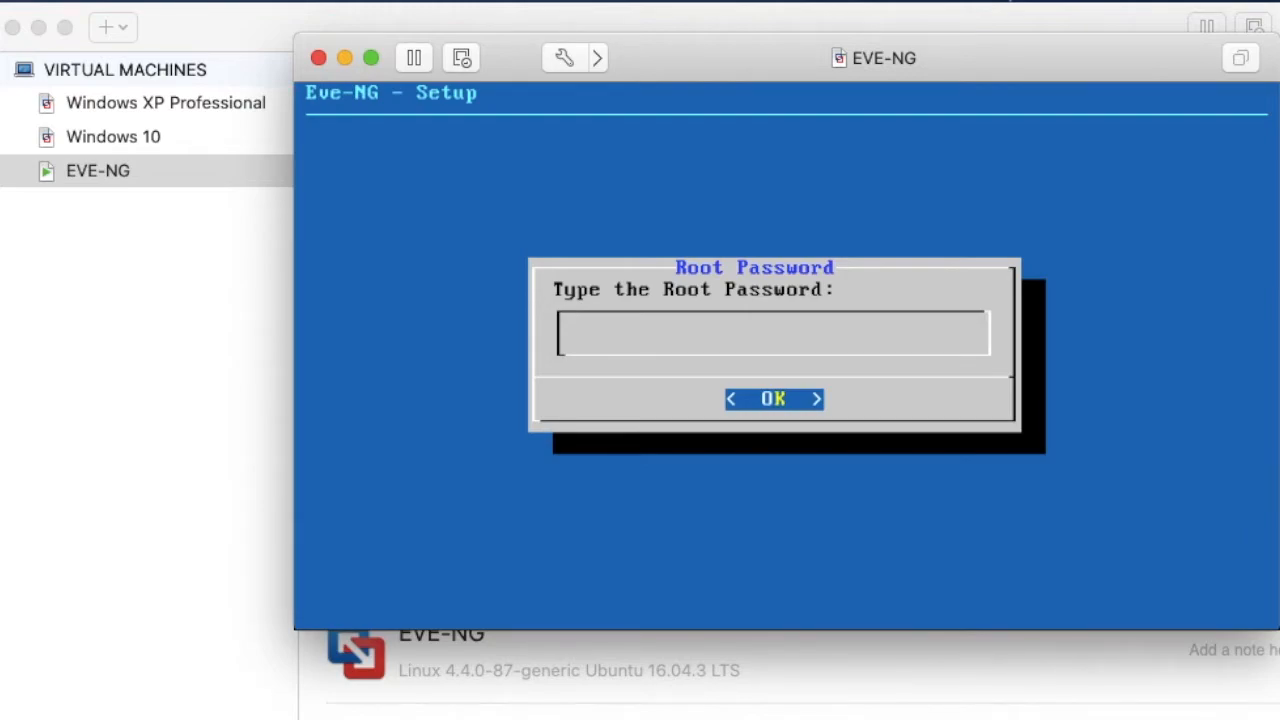
- Submit and repeat the root password in the setup, accepting eve-ng as hostname and example.com as DNS domain name
{"action": "key", "text": "Return"}
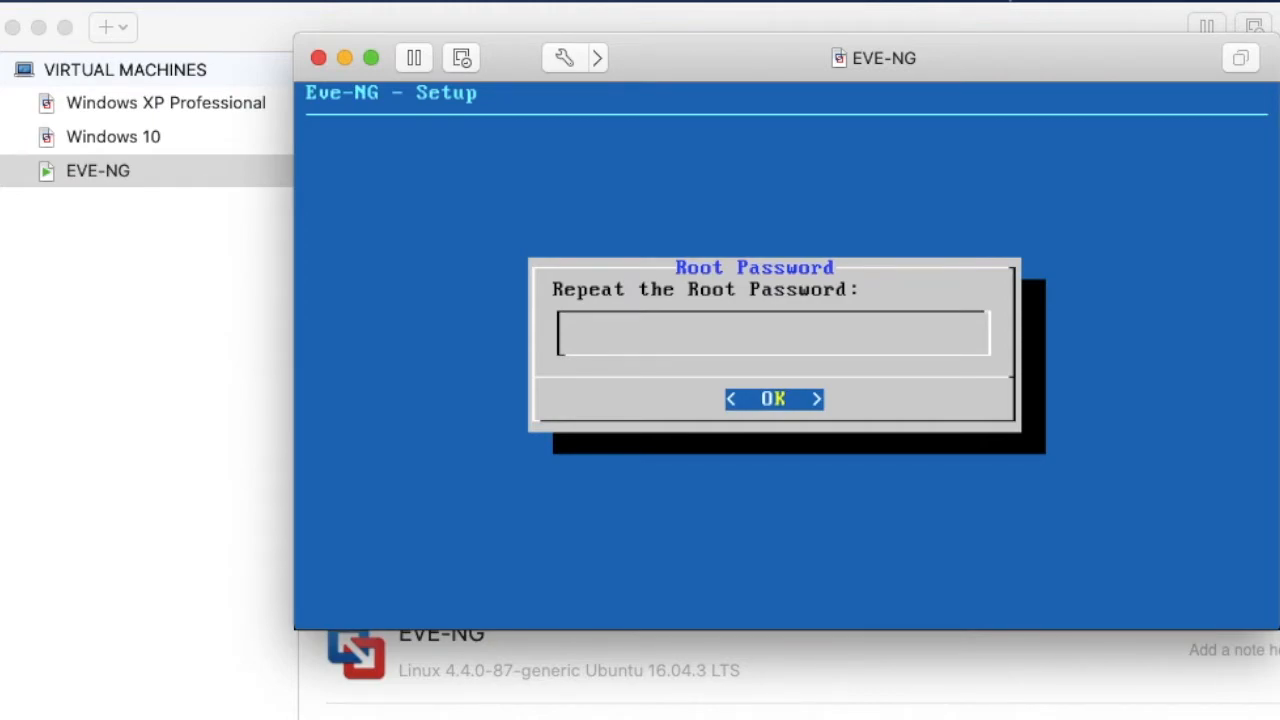
{"action": "key", "text": "Return"}
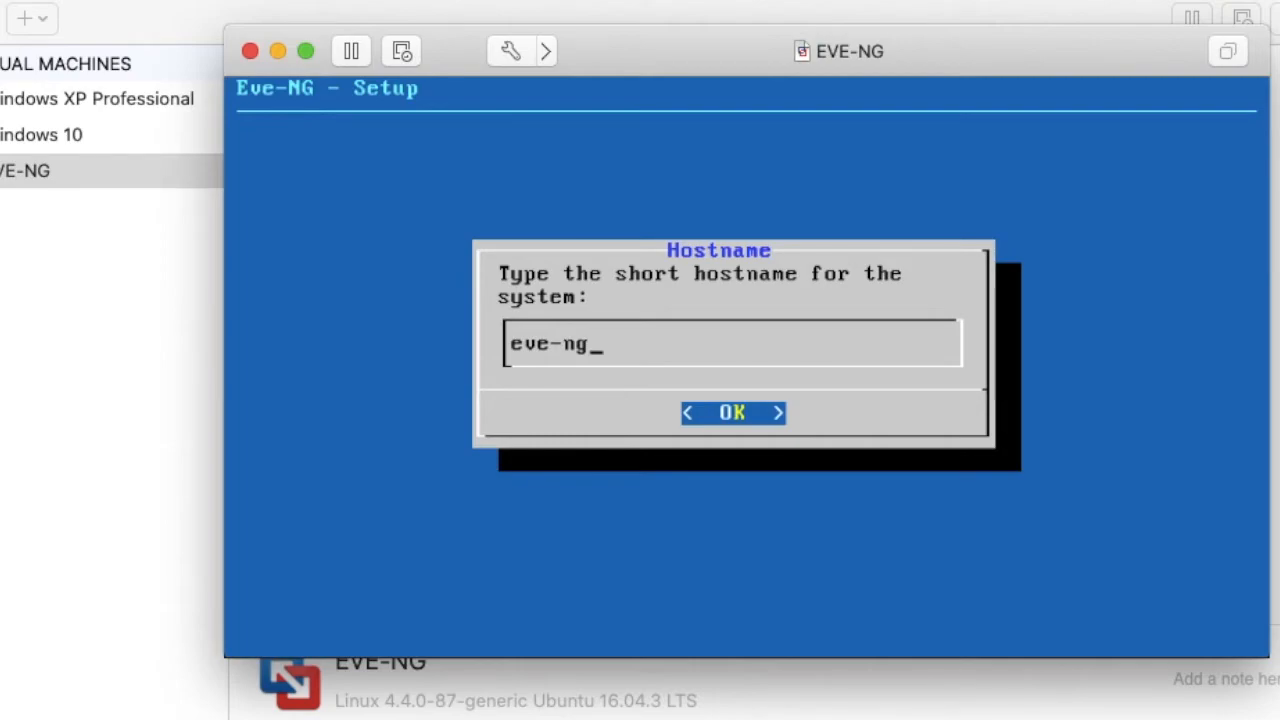
{"action": "key", "text": "Return"}
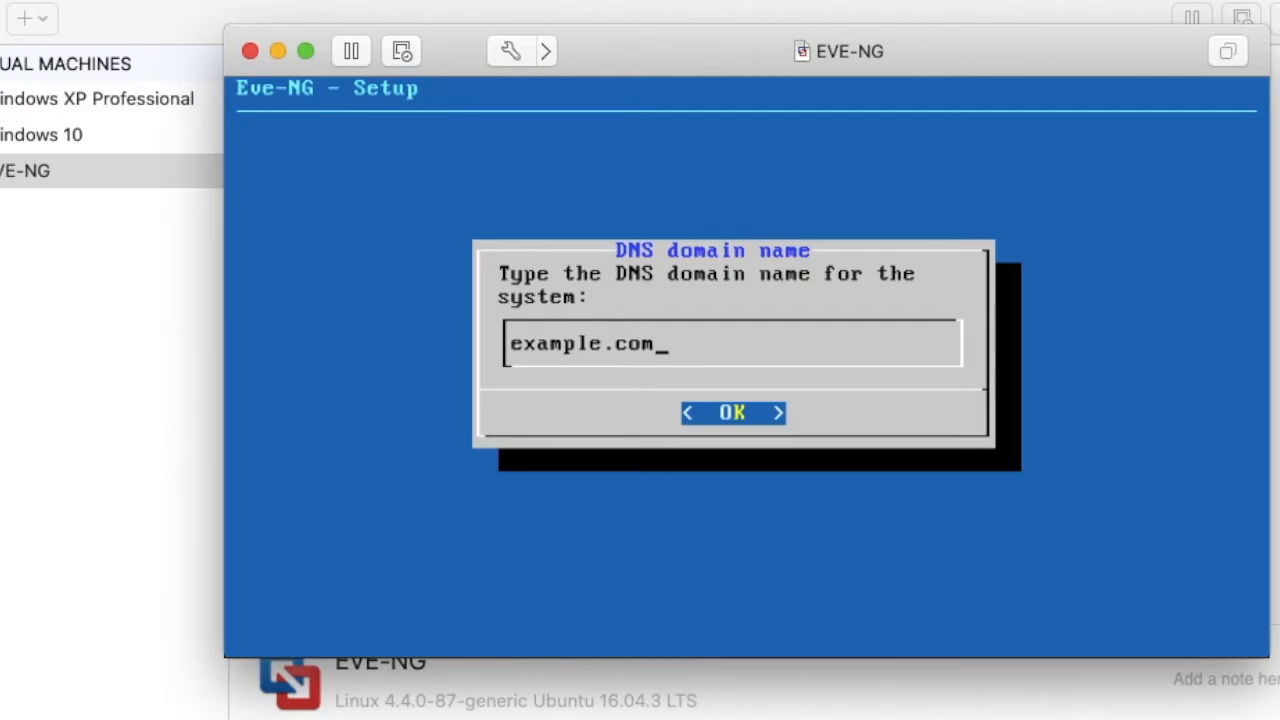
{"action": "key", "text": "Return"}
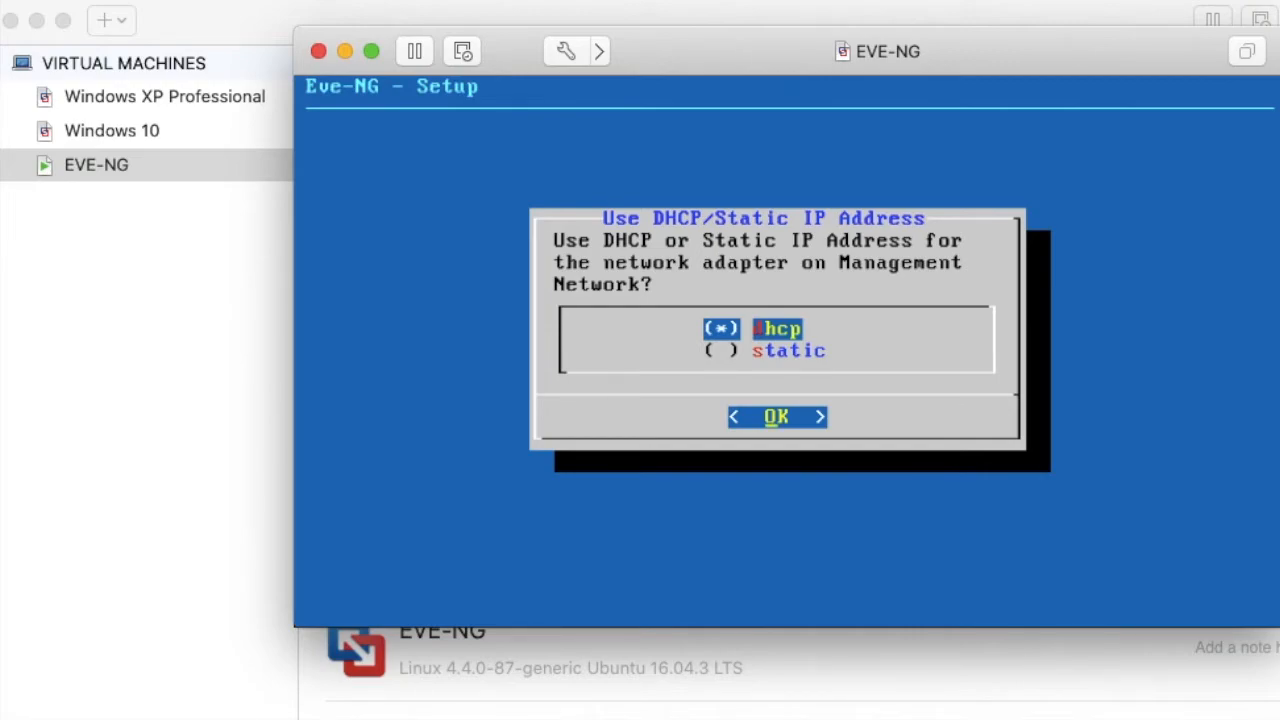
- Use DHCP for the management network adapter and leave the NTP server empty
{"action": "key", "text": "Return"}
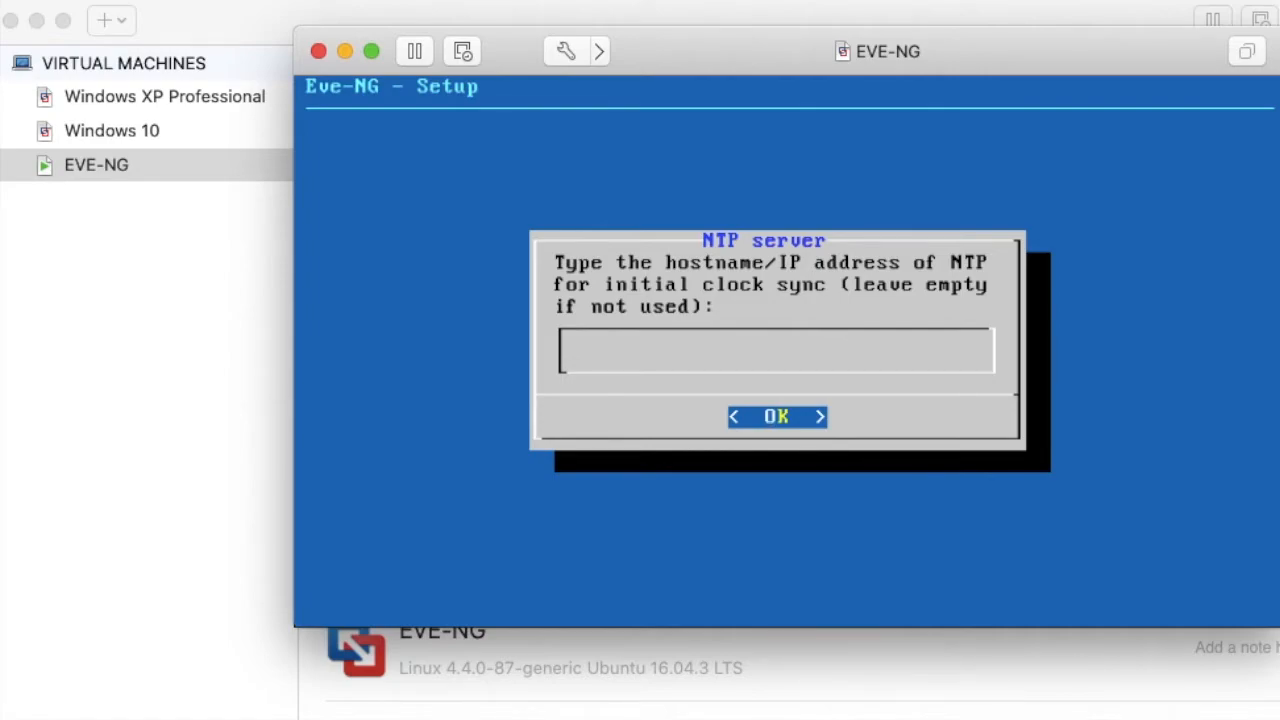
{"action": "key", "text": "Return"}
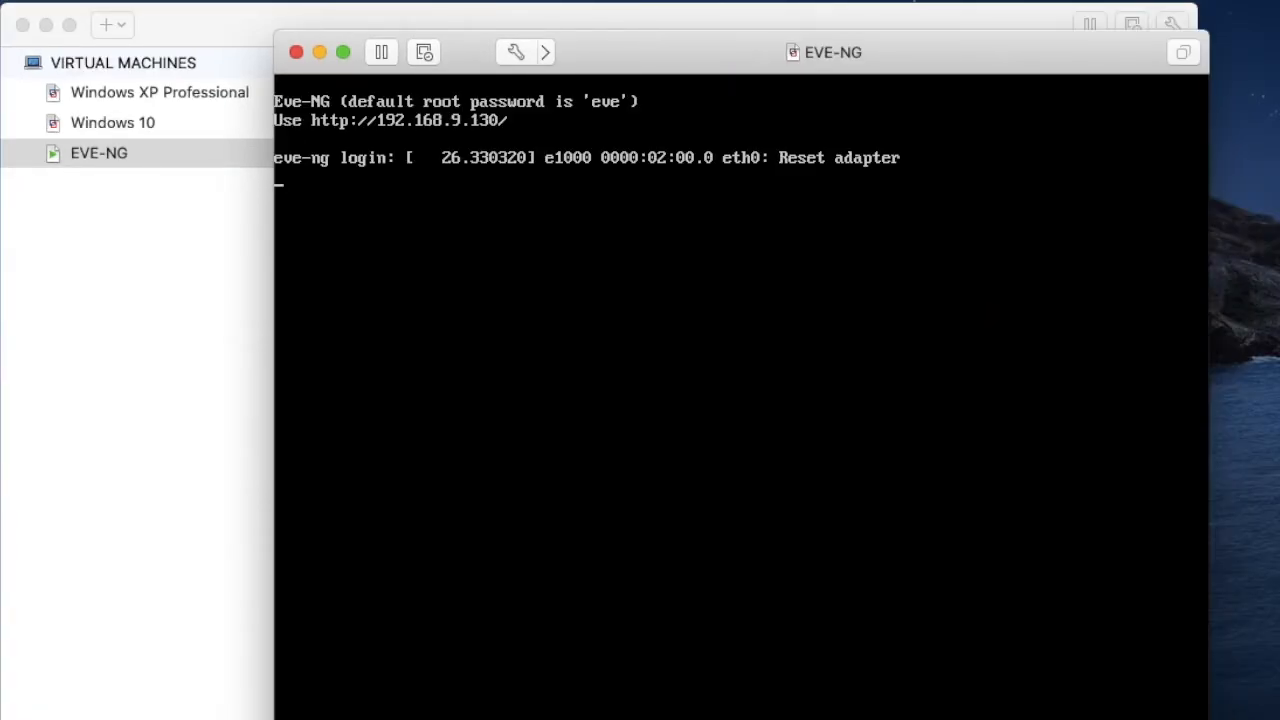
- Log in at the console as root with the root password and reboot the virtual machine
{"action": "key", "text": "Return"}
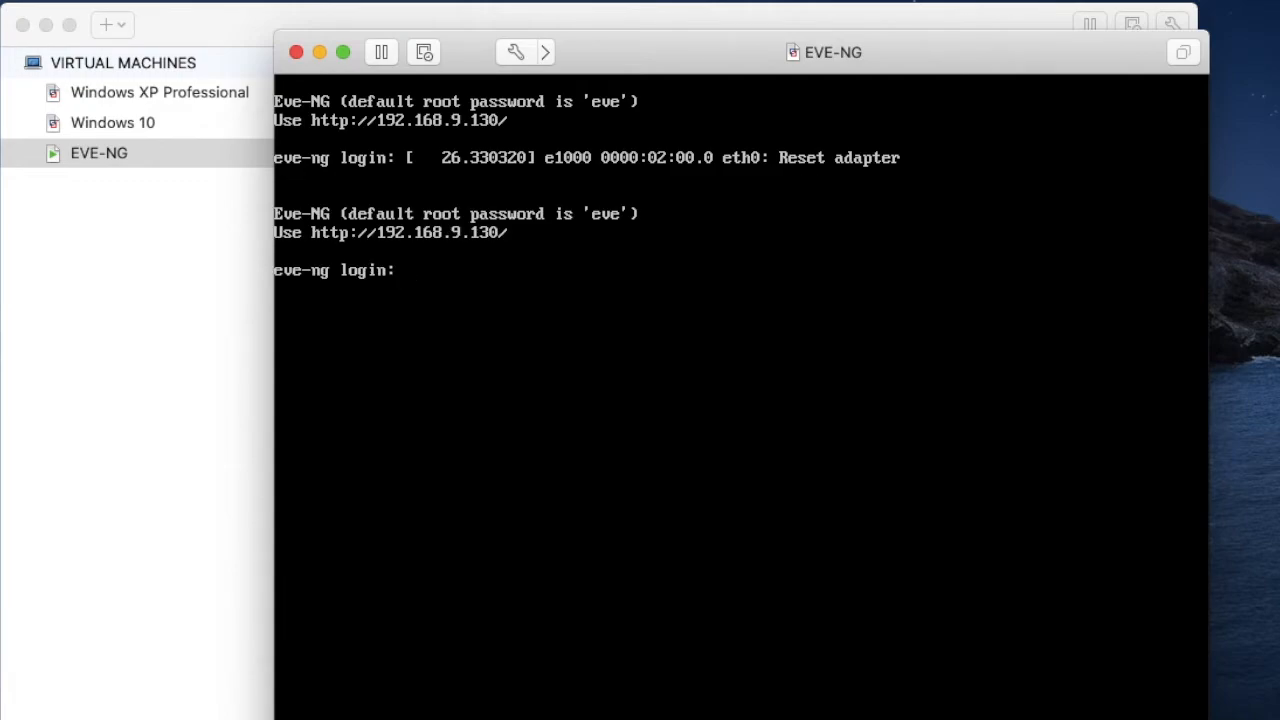
{"action": "type", "text": "root"}
{"action": "key", "text": "Return"}
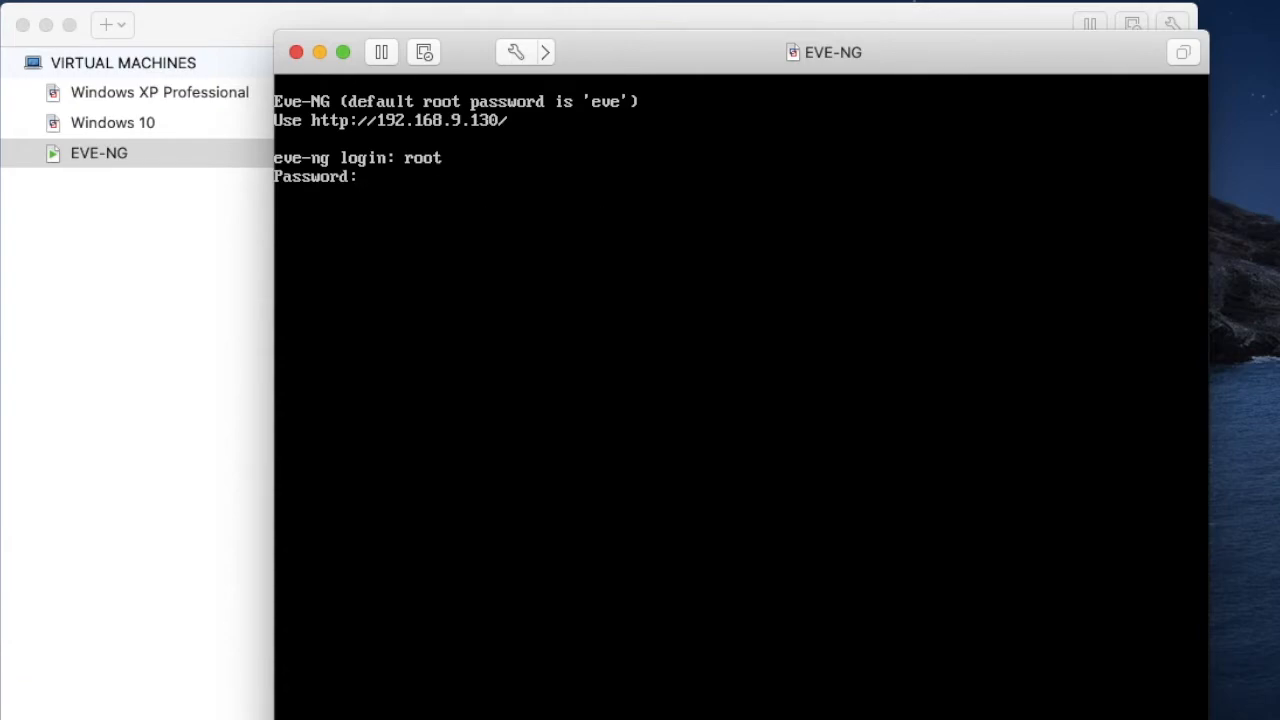
{"action": "key", "text": "Return"}
{"action": "key", "text": "Return"}
{"action": "key", "text": "Return"}
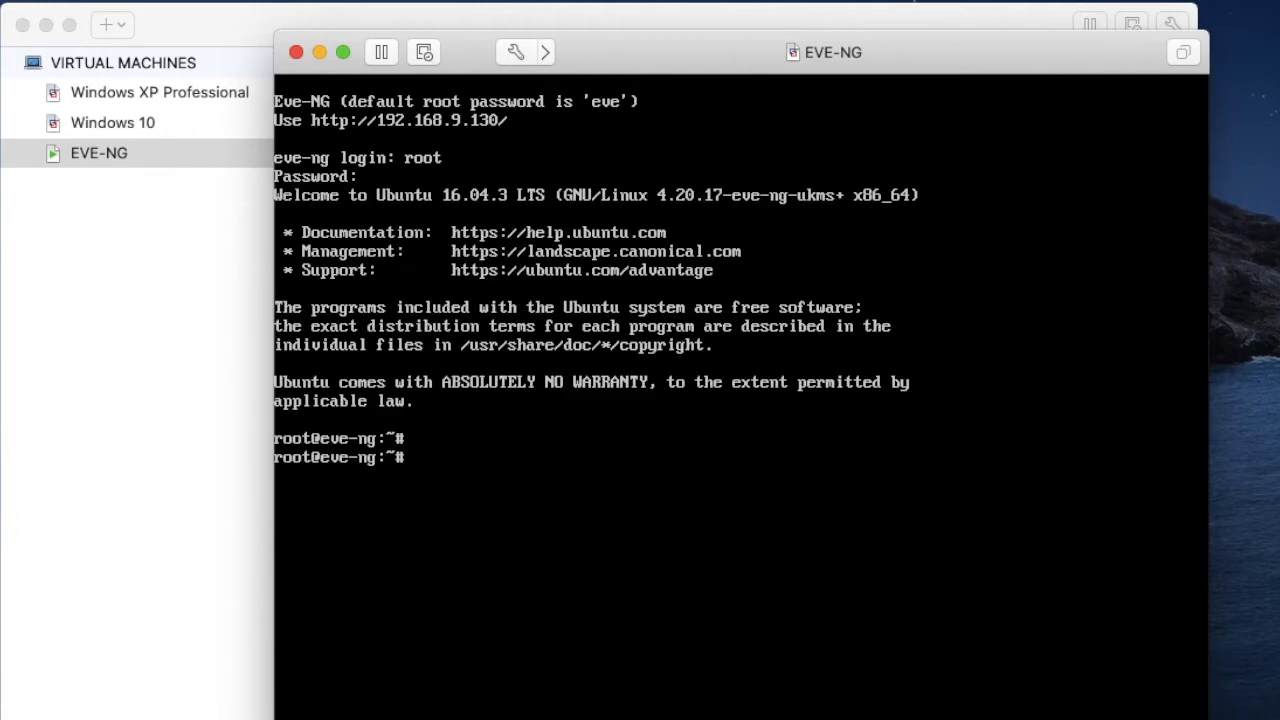
{"action": "type", "text": "reboot"}
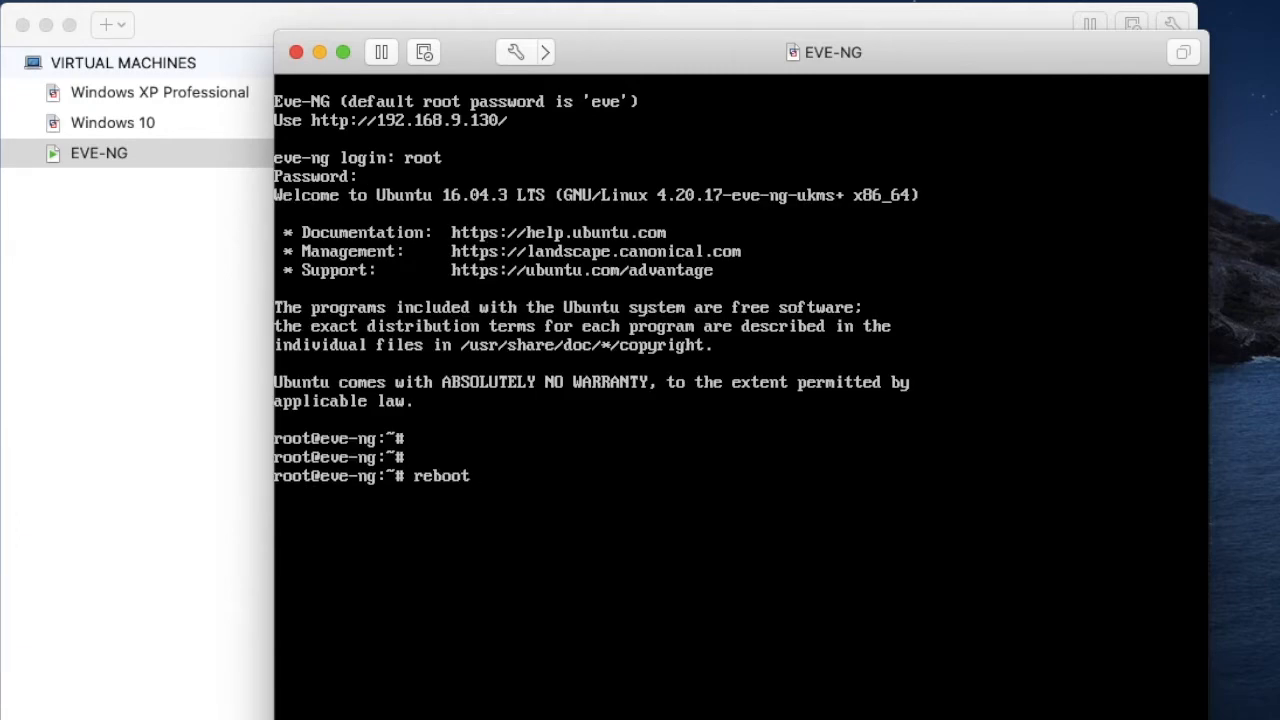
{"action": "key", "text": "Return"}
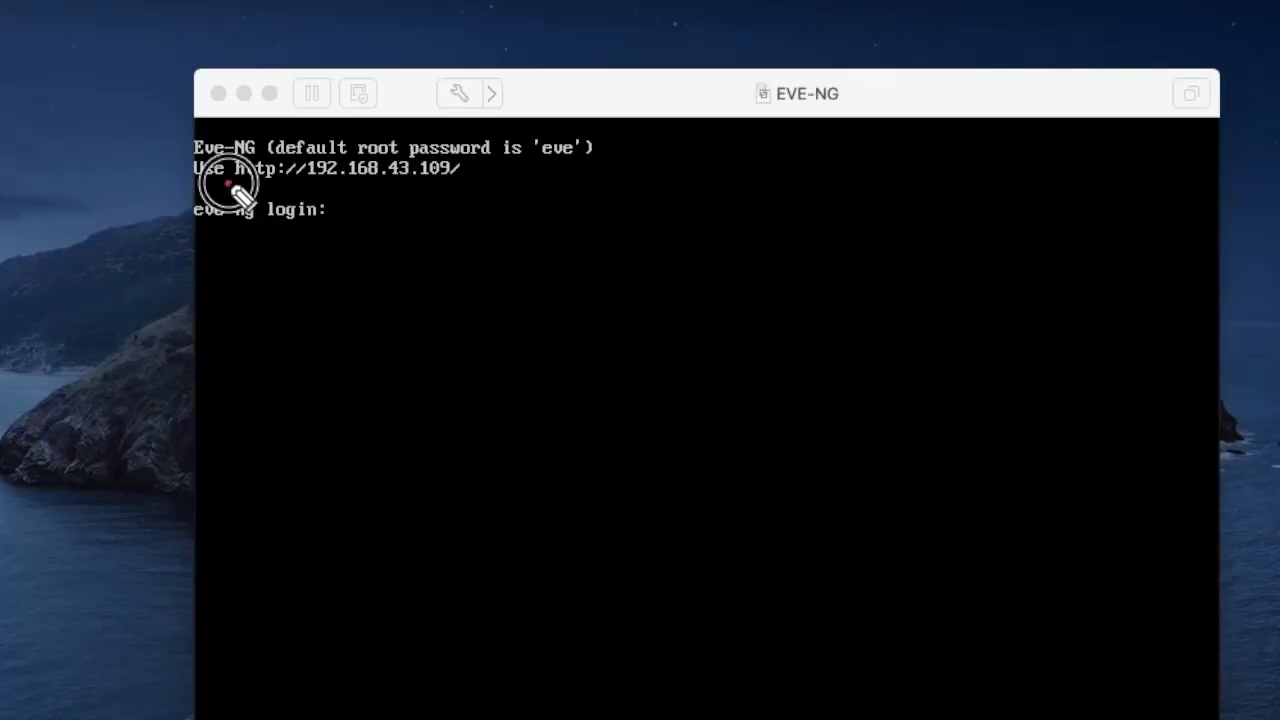
{"action": "left_click_drag", "start_coordinate": [236, 184], "coordinate": [468, 184]}
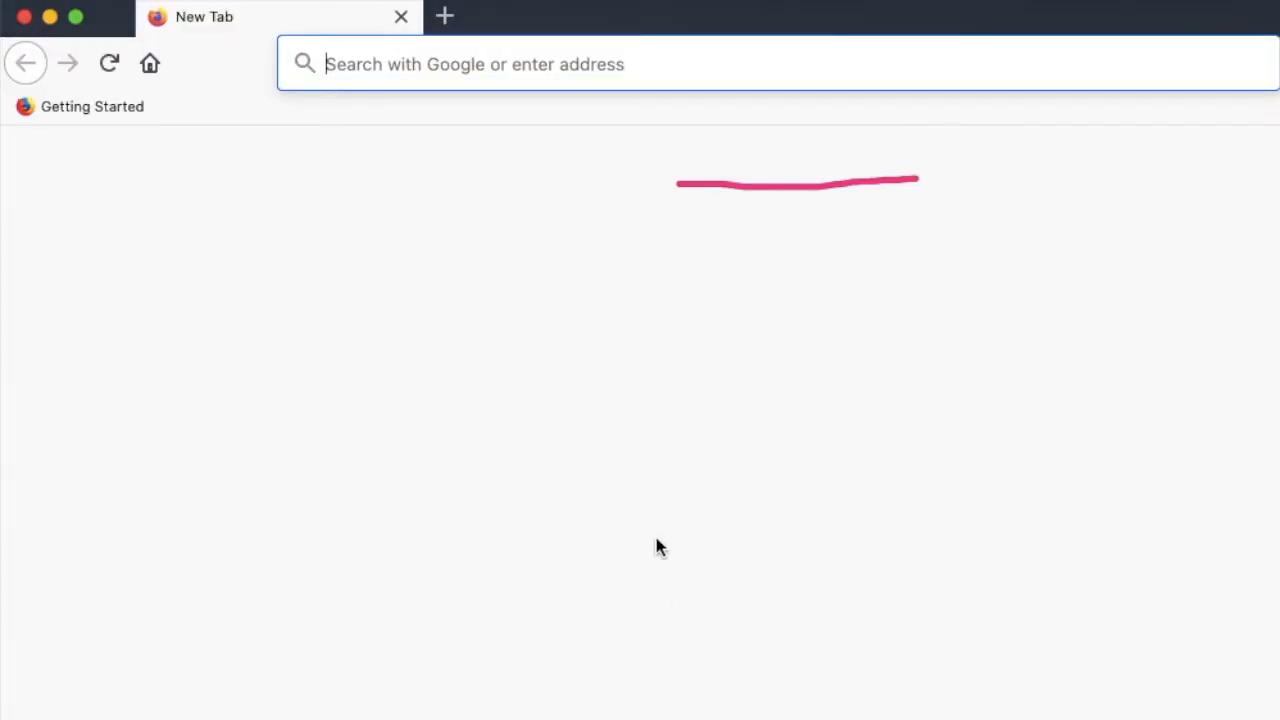
{"action": "left_click", "coordinate": [471, 57]}
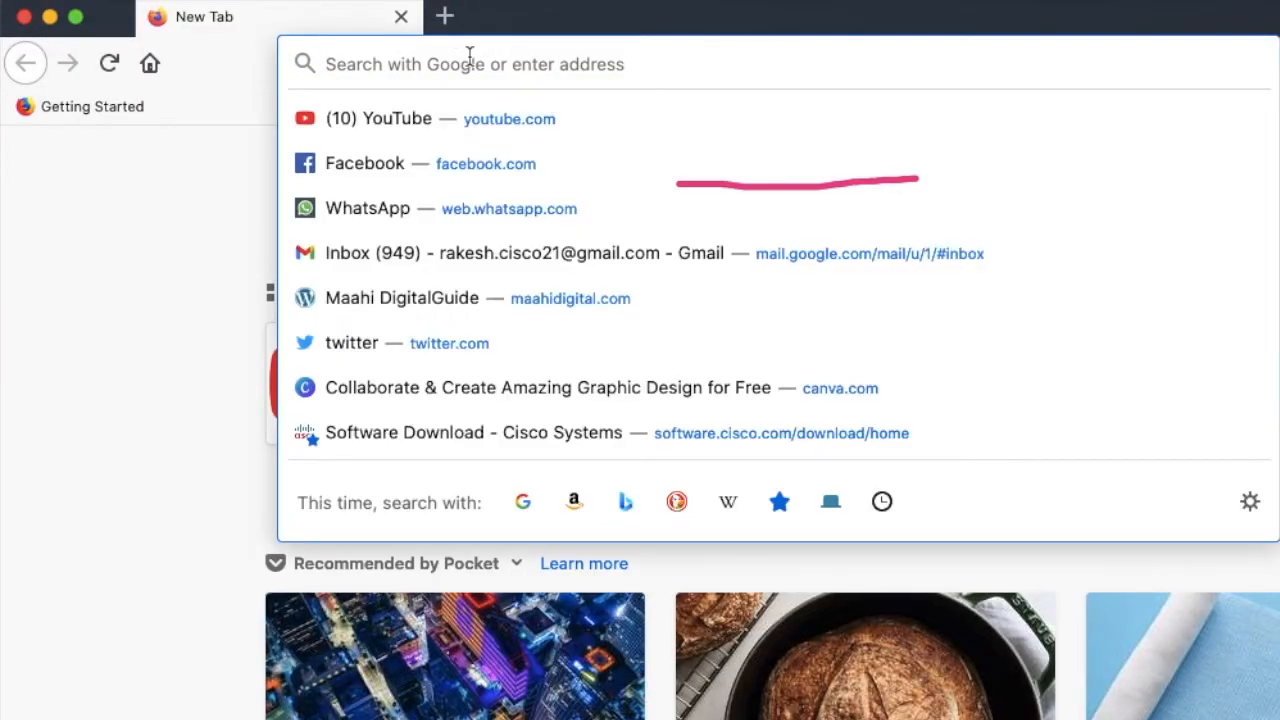
{"action": "type", "text": "https"}
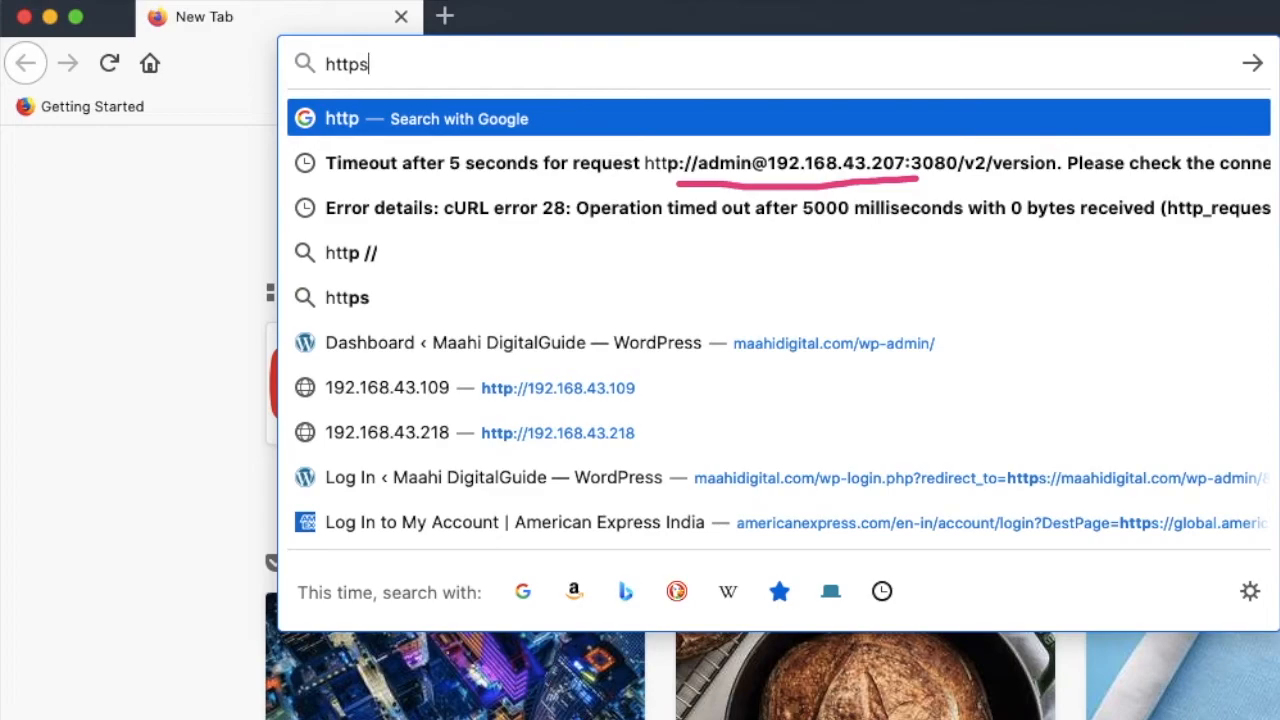
{"action": "type", "text": "://1"}
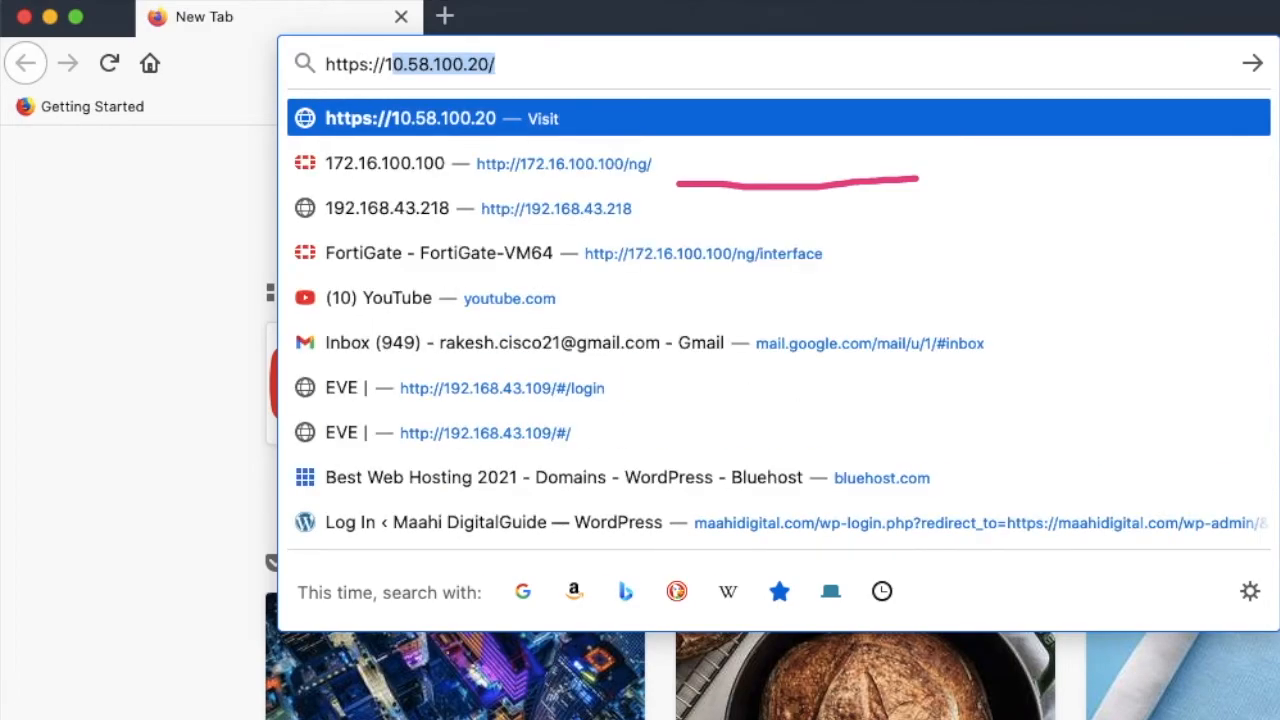
{"action": "type", "text": "8"}
{"action": "key", "text": "BackSpace"}
{"action": "type", "text": "92"}
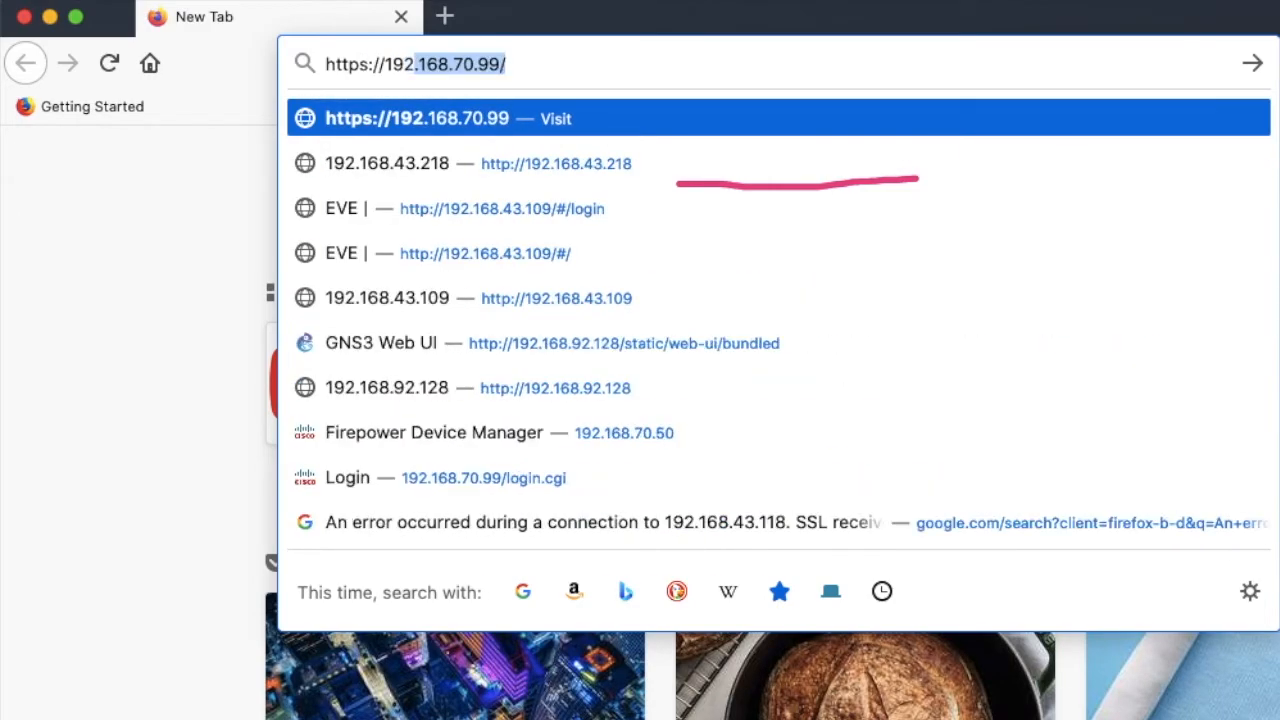
{"action": "type", "text": ".168."}
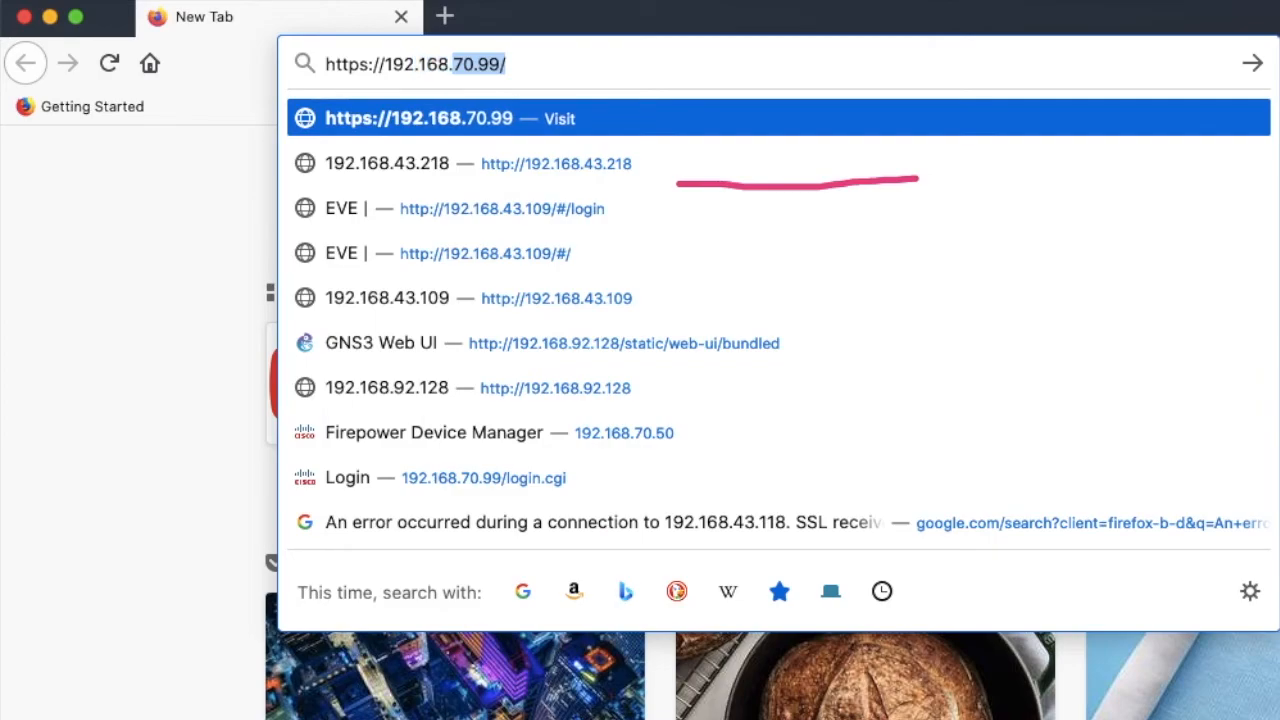
{"action": "type", "text": "43"}
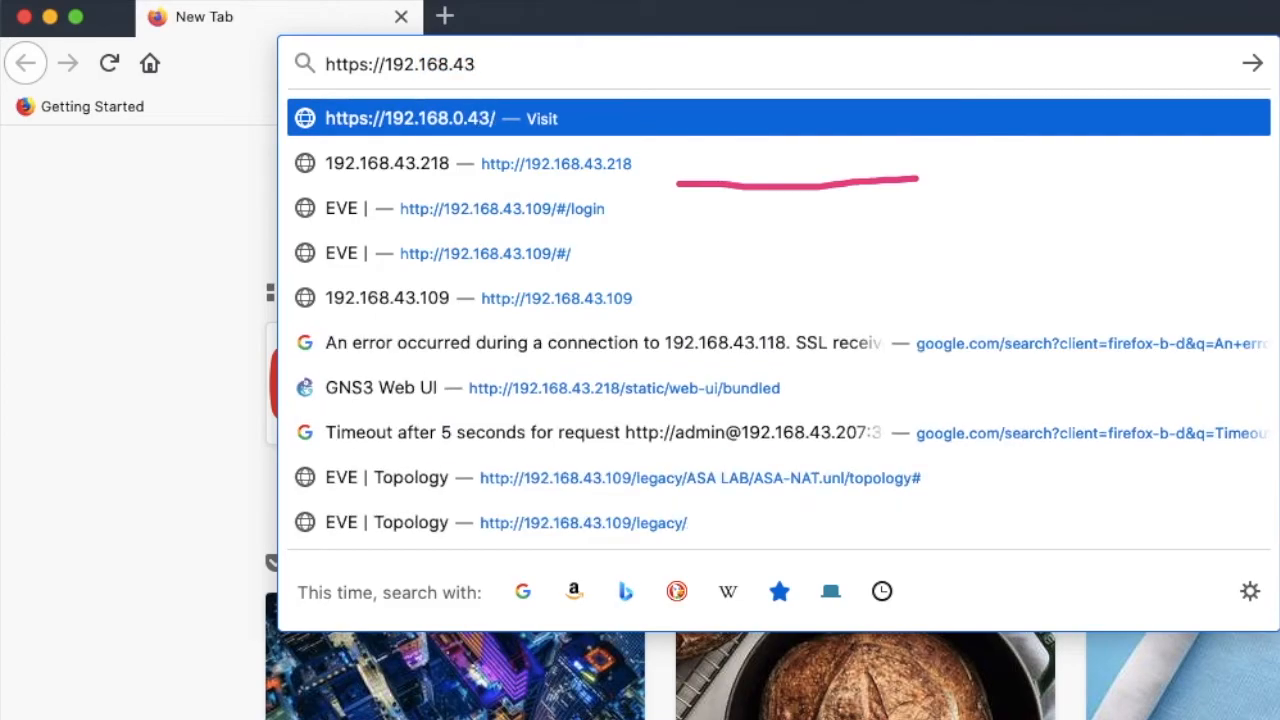
{"action": "type", "text": ".109"}
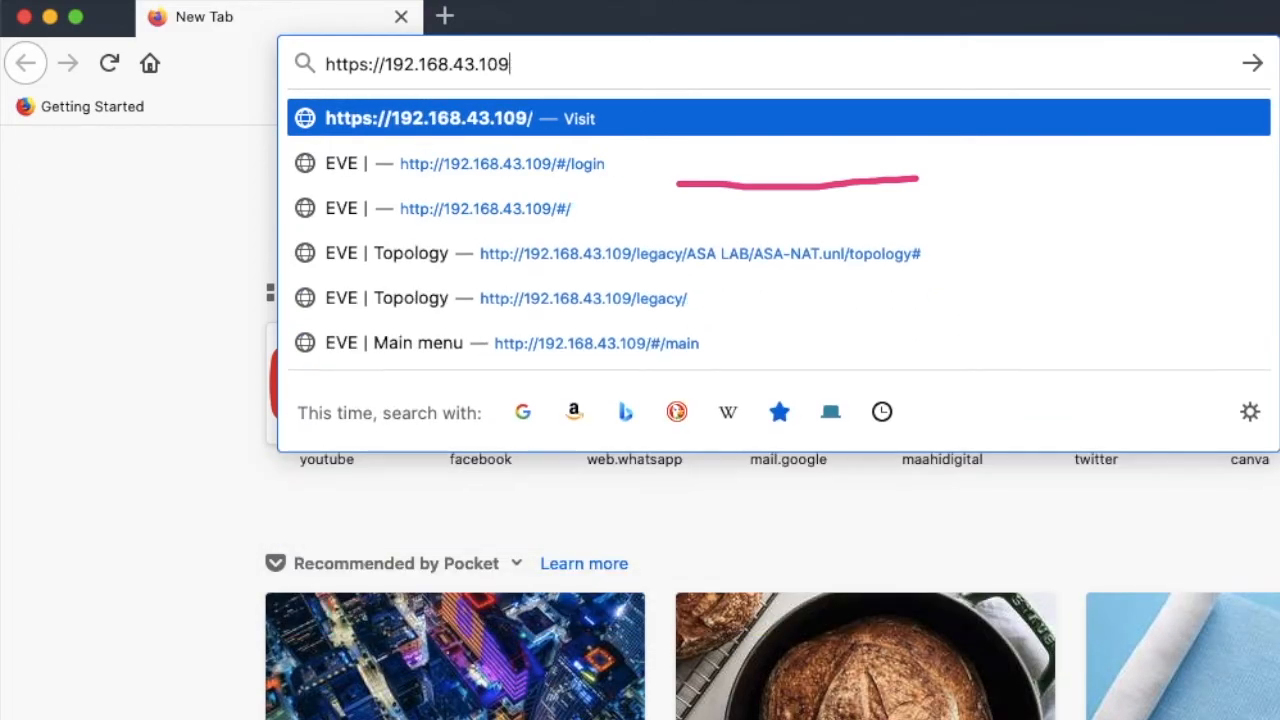
{"action": "key", "text": "Return"}
- Sign in to the EVE web interface as admin with the account password, using the native console
{"action": "left_click", "coordinate": [606, 378]}
{"action": "key", "text": "BackSpace"}
{"action": "key", "text": "BackSpace"}
{"action": "key", "text": "BackSpace"}
{"action": "key", "text": "BackSpace"}
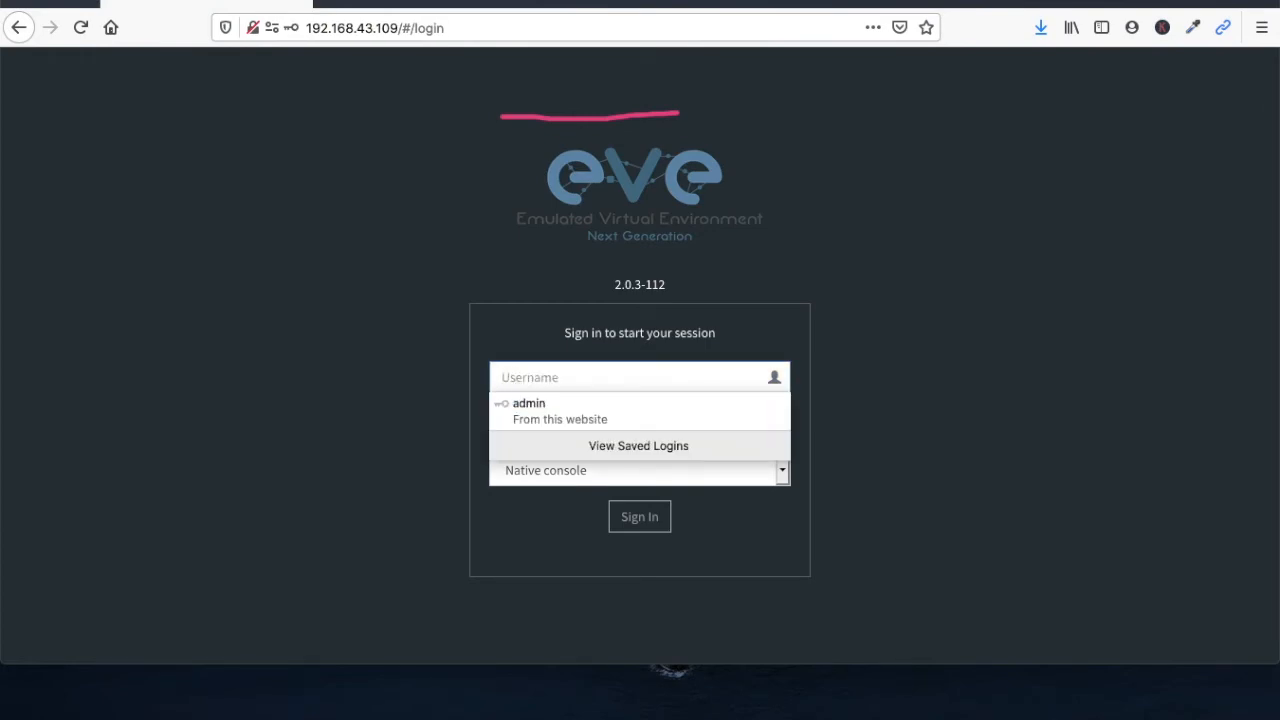
{"action": "type", "text": "admin"}
{"action": "key", "text": "Tab"}
{"action": "type", "text": "eve"}
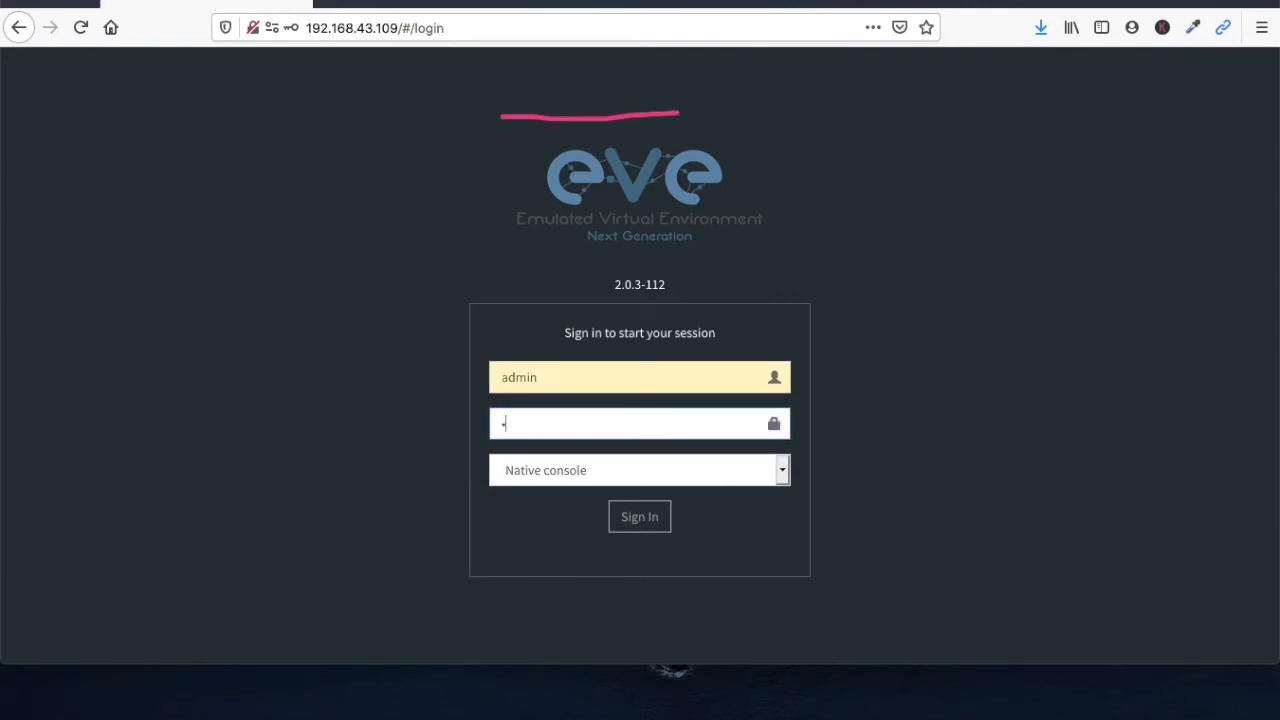
{"action": "key", "text": "Return"}
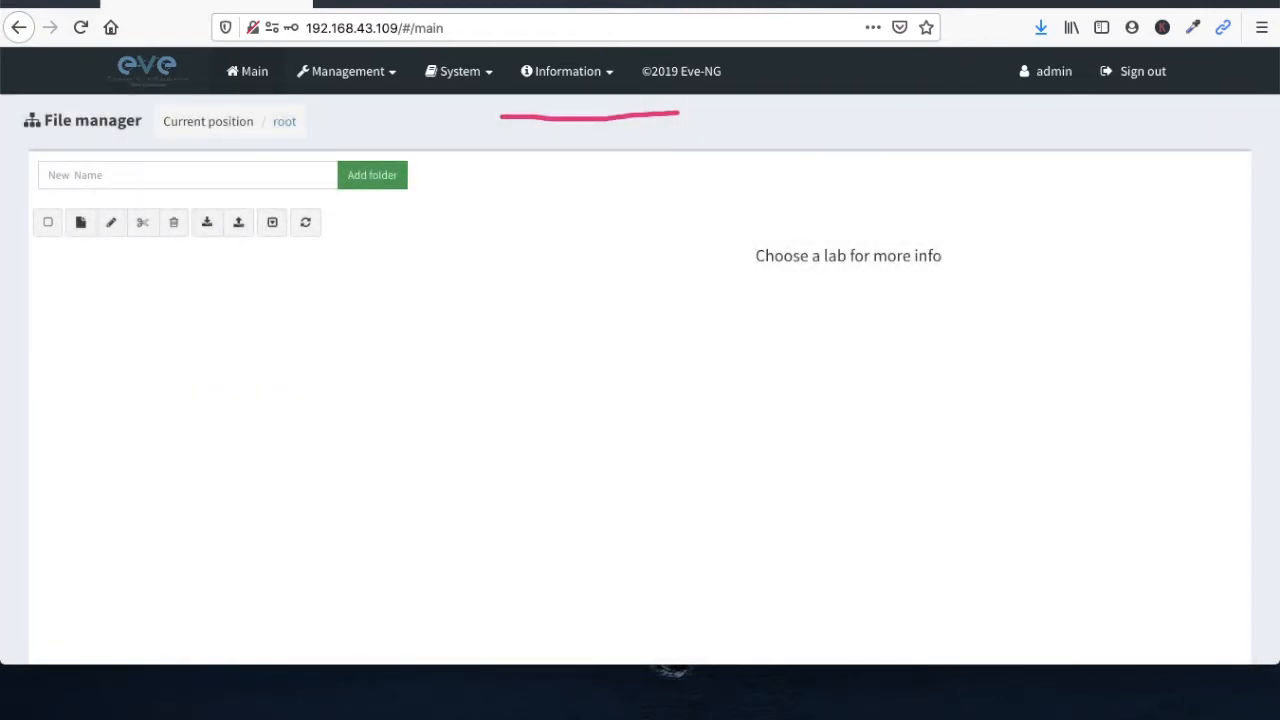
- Look through the management and system options and view the System status page
{"action": "left_click", "coordinate": [348, 78]}
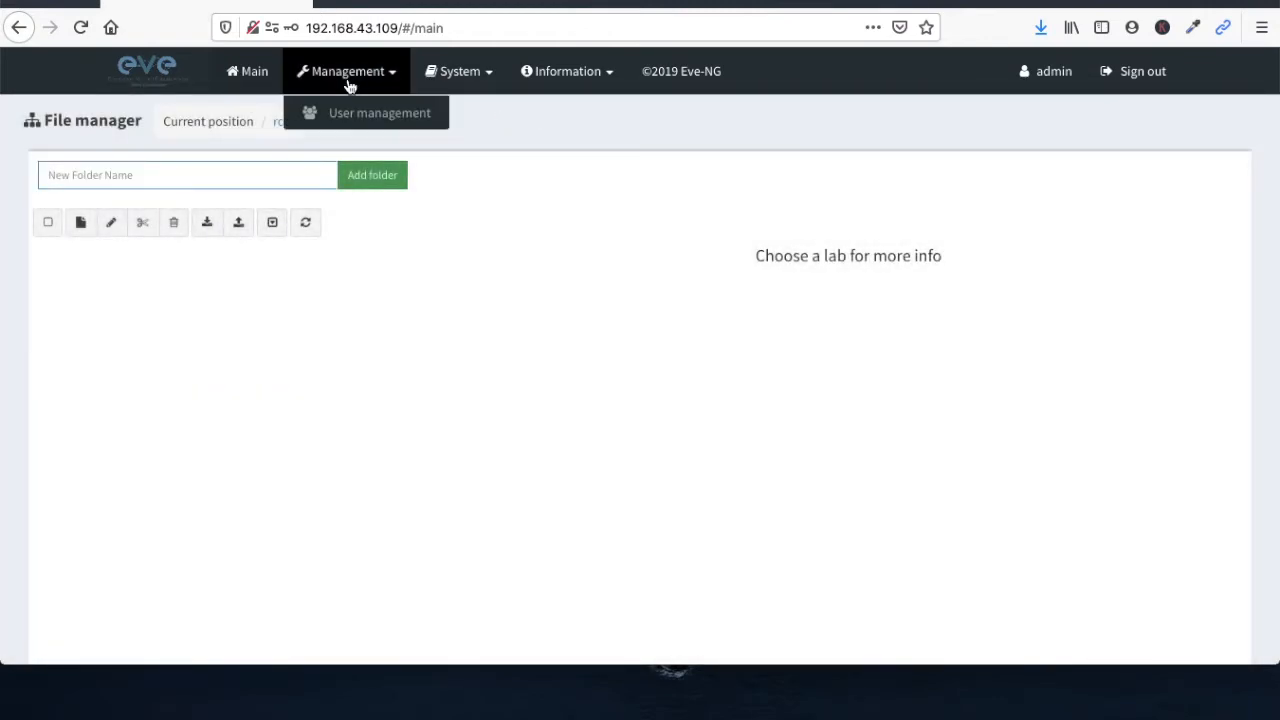
{"action": "left_click", "coordinate": [495, 80]}
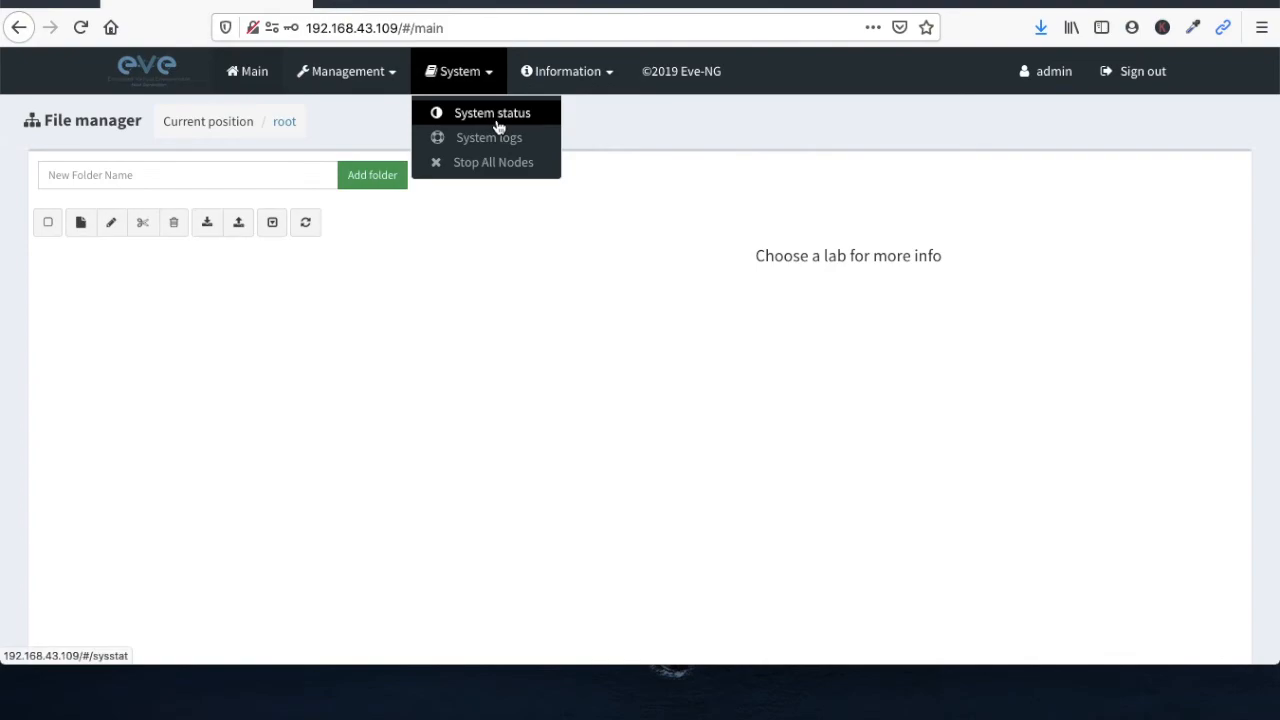
{"action": "left_click", "coordinate": [498, 118]}
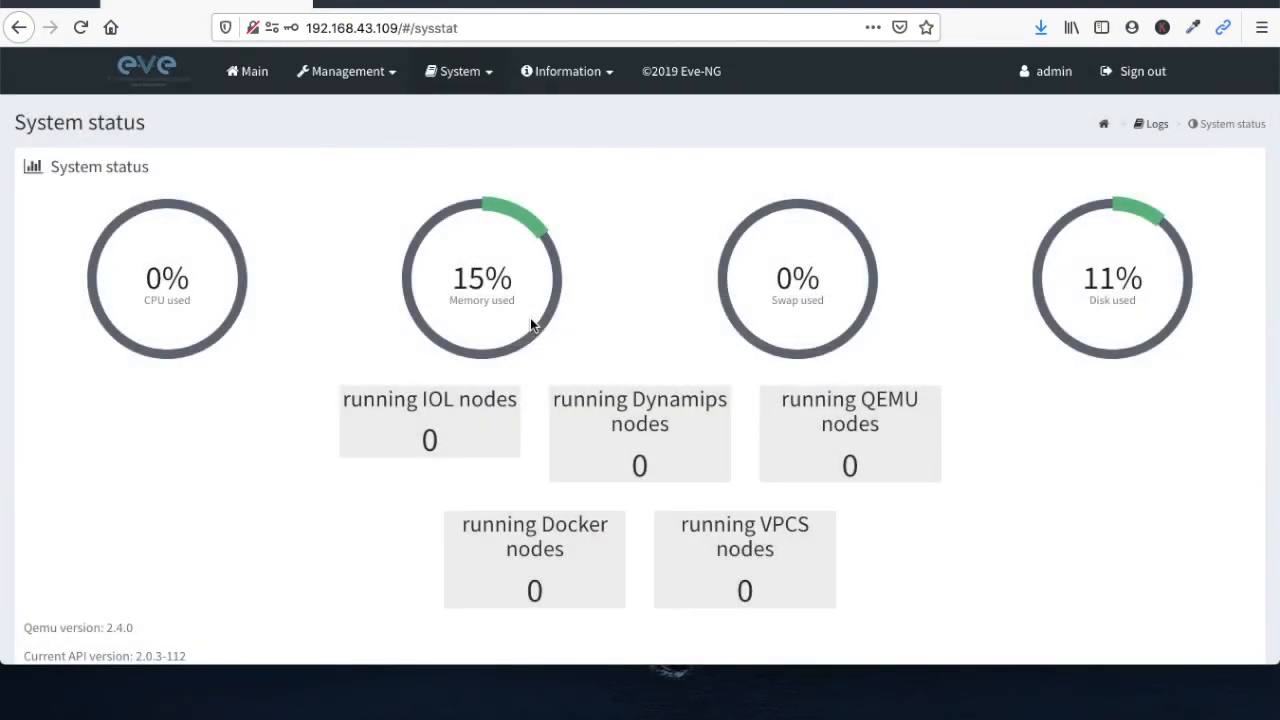
{"action": "left_click", "coordinate": [549, 79]}
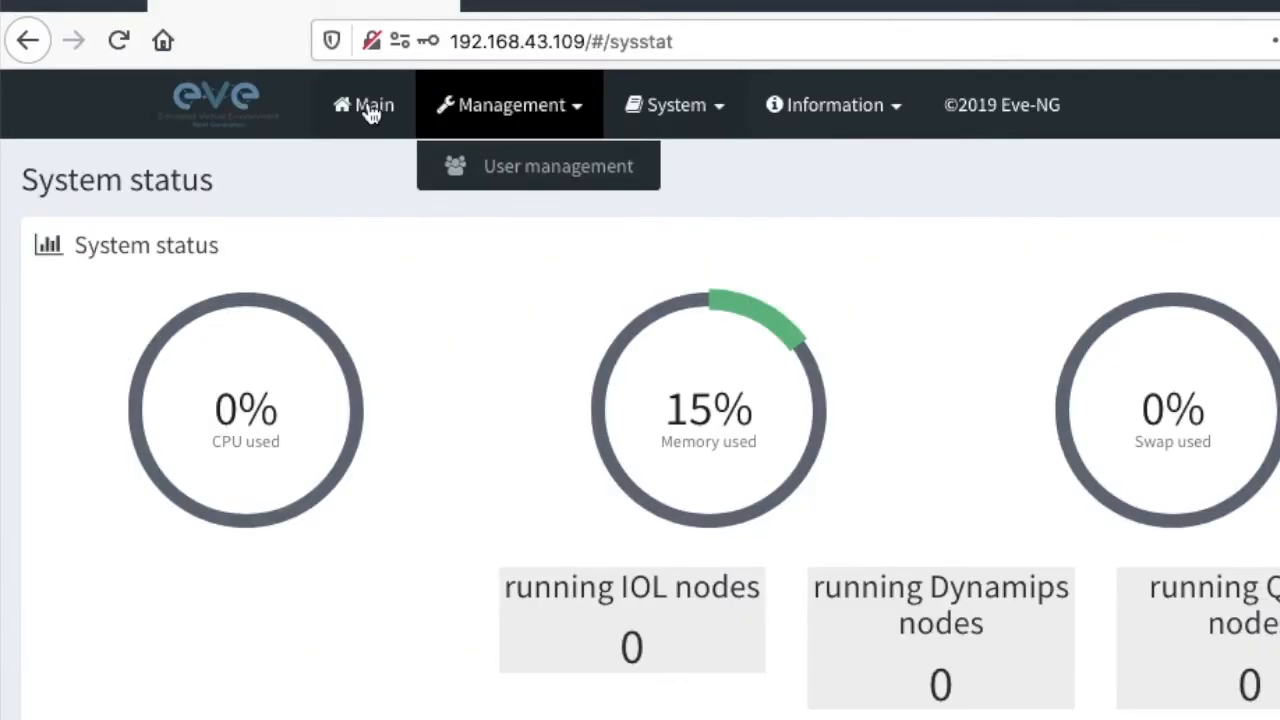
- Return to the main file manager and add a folder named EVE-Lab in root
{"action": "left_click", "coordinate": [253, 76]}
{"action": "left_click", "coordinate": [285, 257]}
{"action": "type", "text": "EVE"}
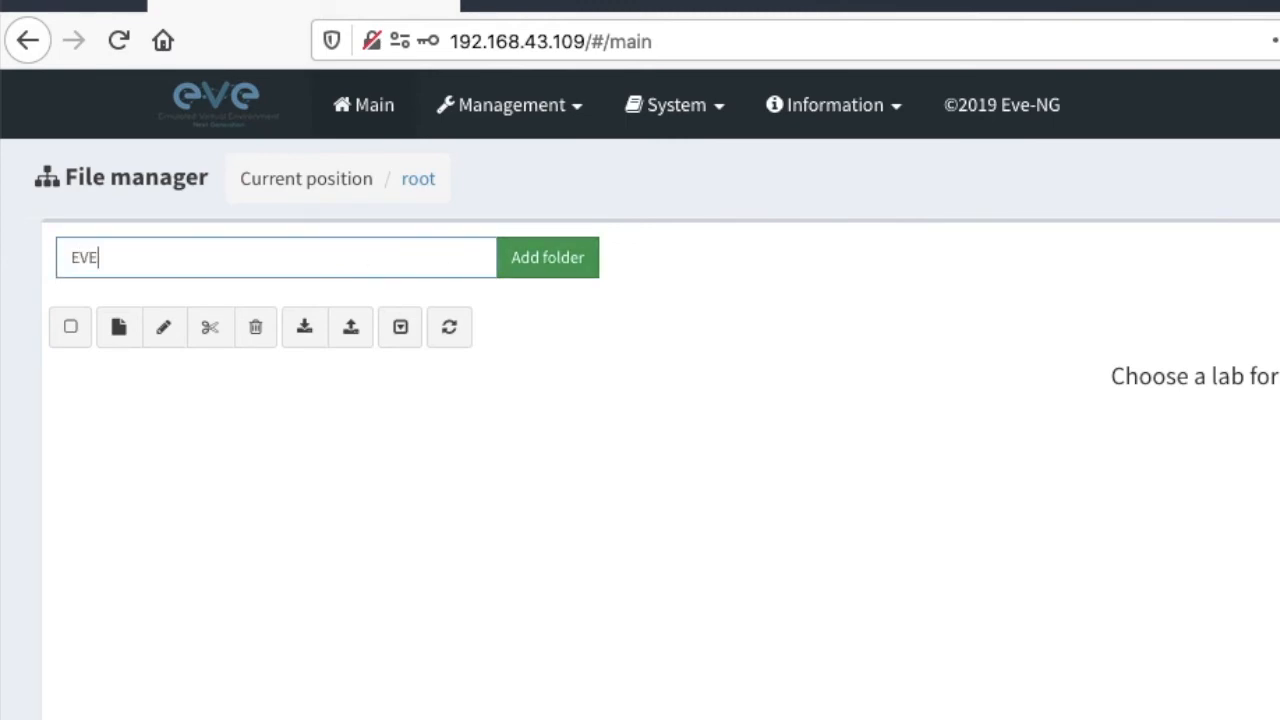
{"action": "type", "text": "-Lab"}
{"action": "left_click", "coordinate": [525, 274]}
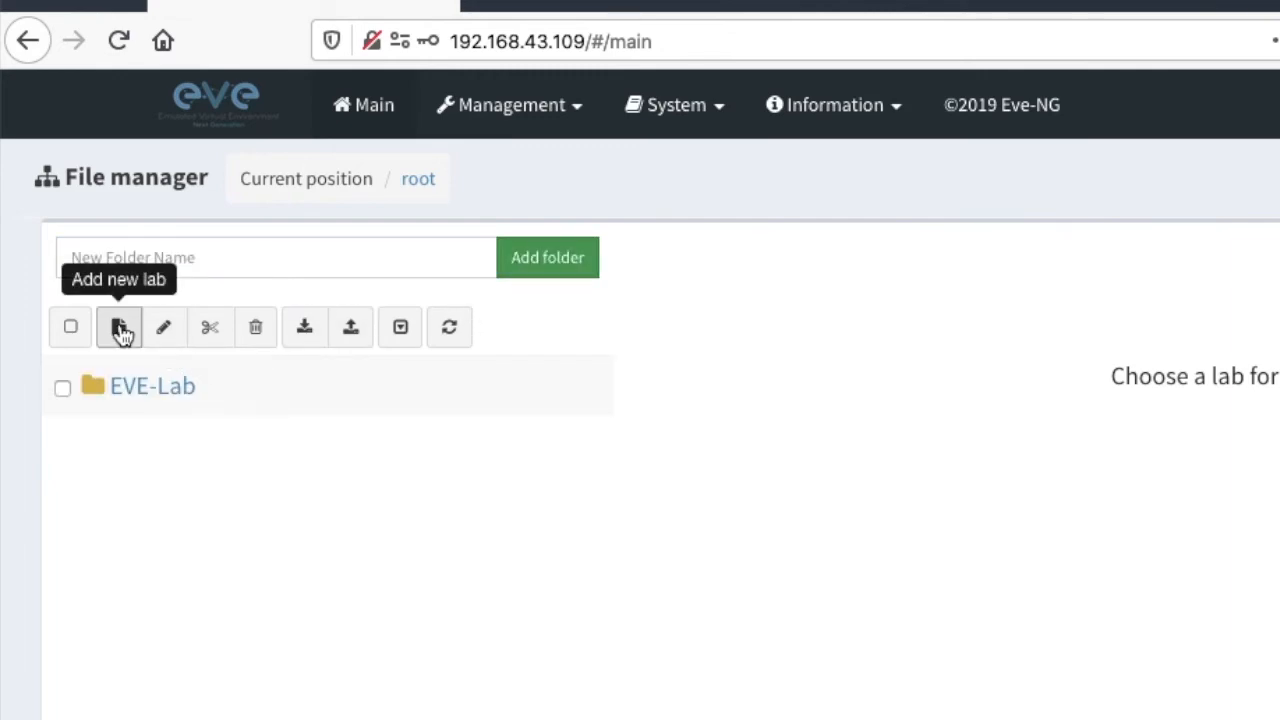
- Create a lab named ASA-NAT in the EVE-Lab folder with the author's name and the description ASA NAT LAB
{"action": "double_click", "coordinate": [124, 380]}
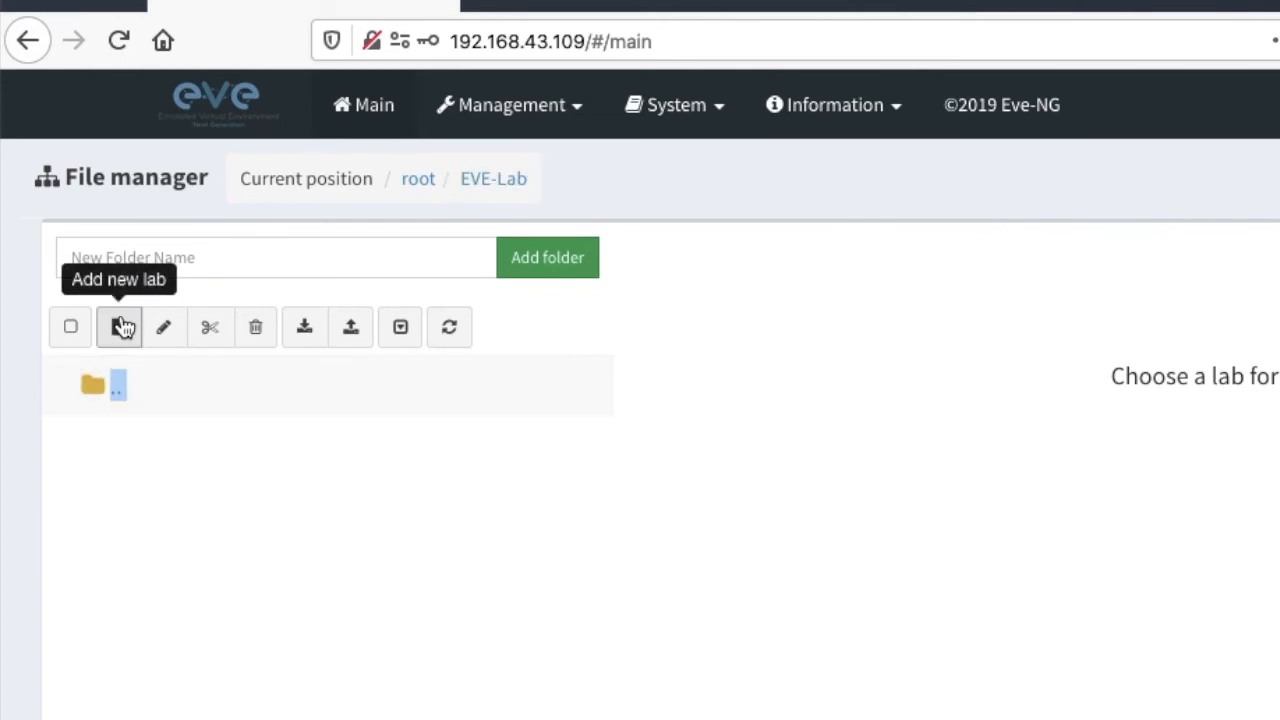
{"action": "left_click", "coordinate": [124, 326]}
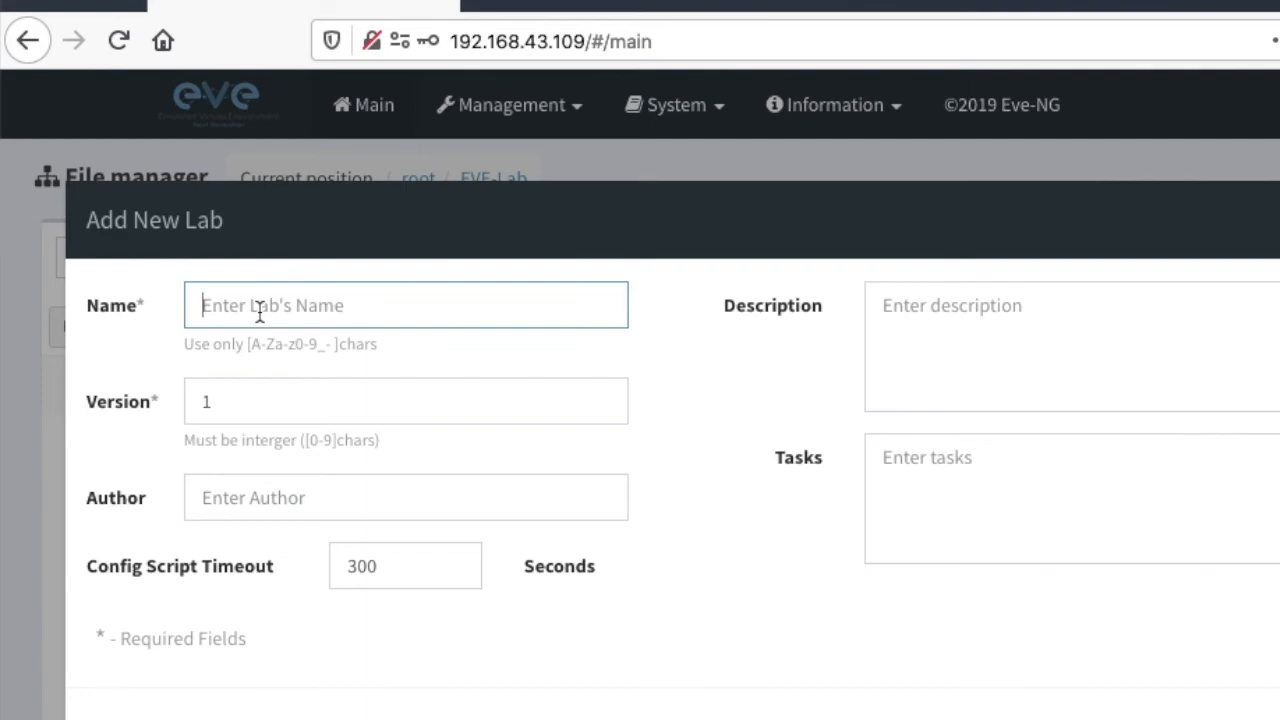
{"action": "type", "text": "AS"}
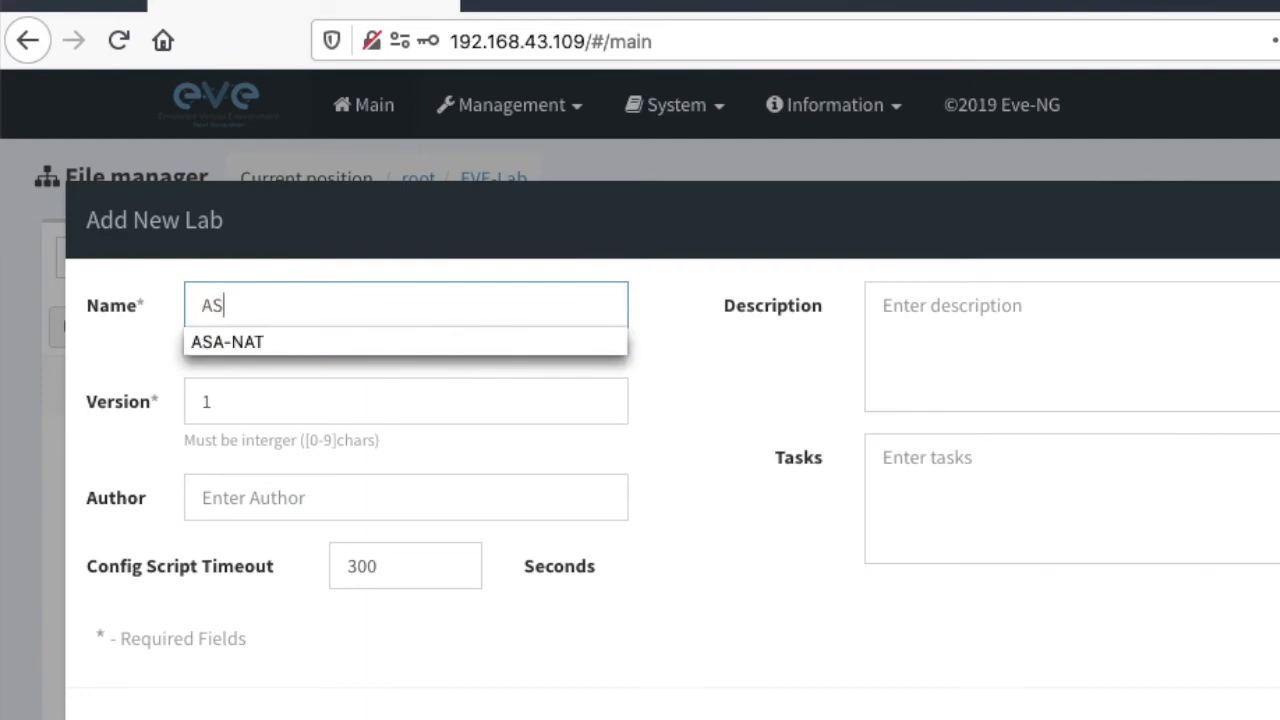
{"action": "left_click", "coordinate": [274, 342]}
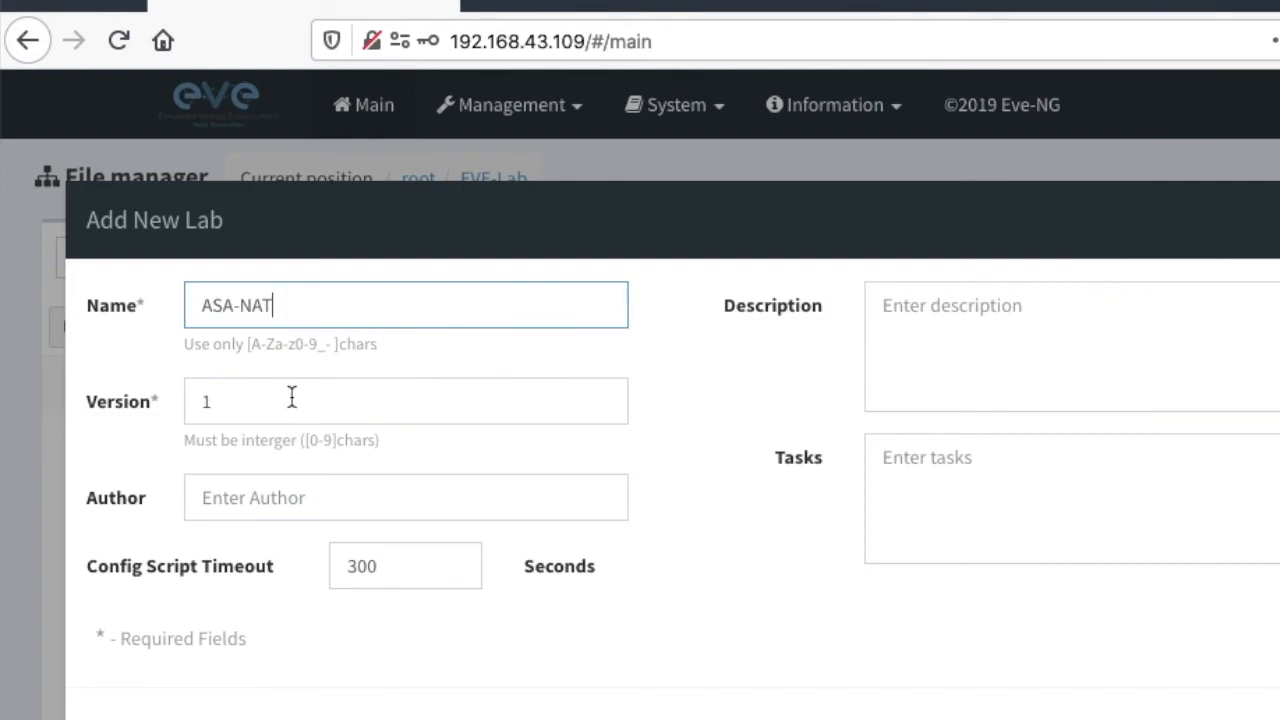
{"action": "left_click", "coordinate": [285, 502]}
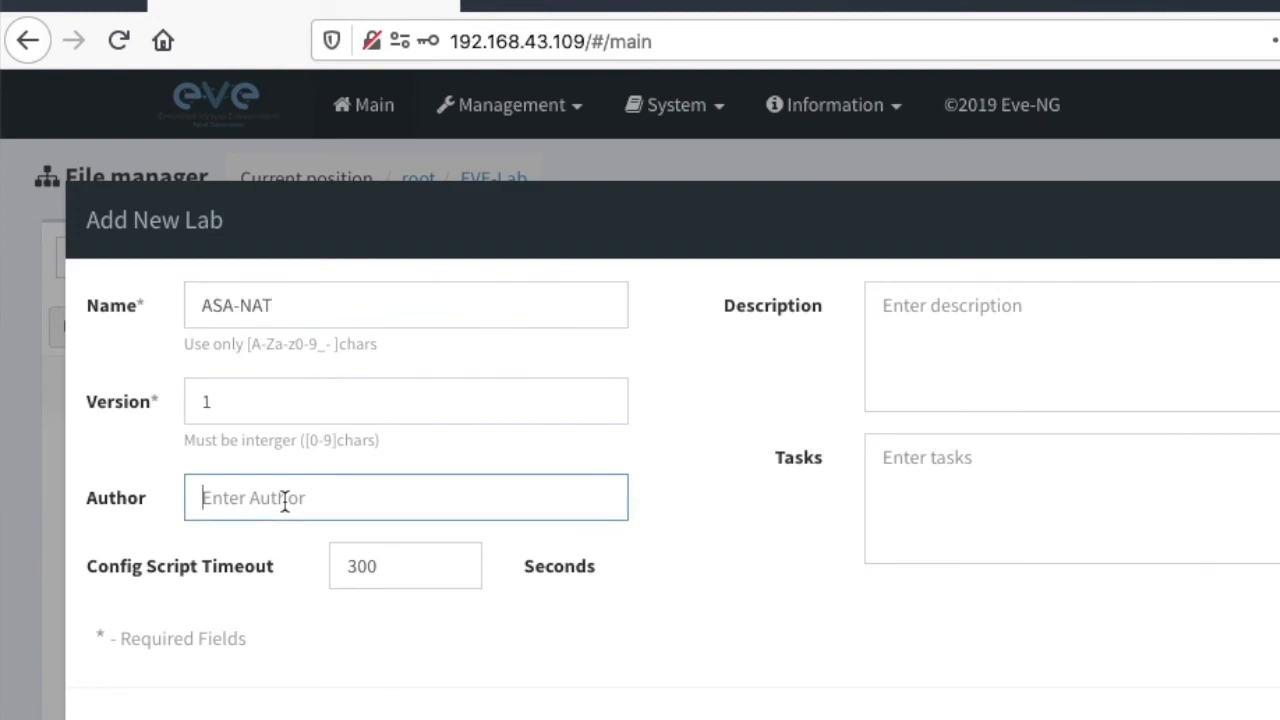
{"action": "type", "text": "Rakesh"}
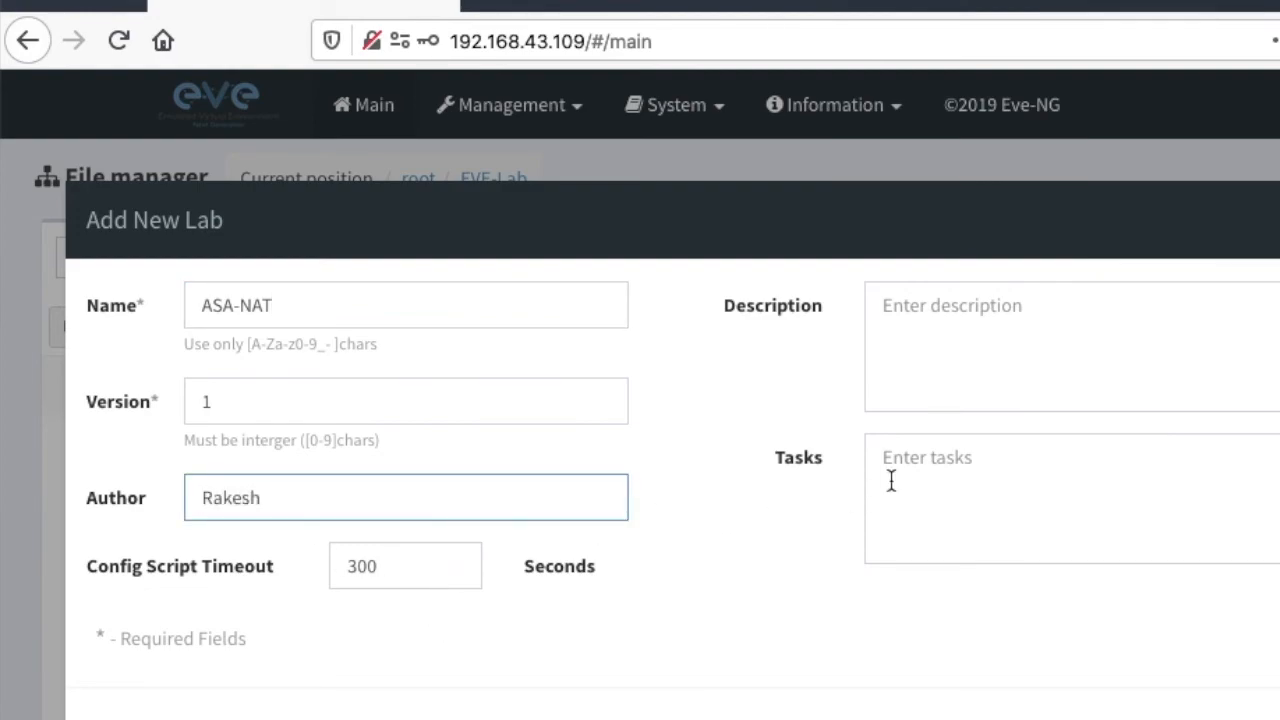
{"action": "left_click", "coordinate": [1014, 328]}
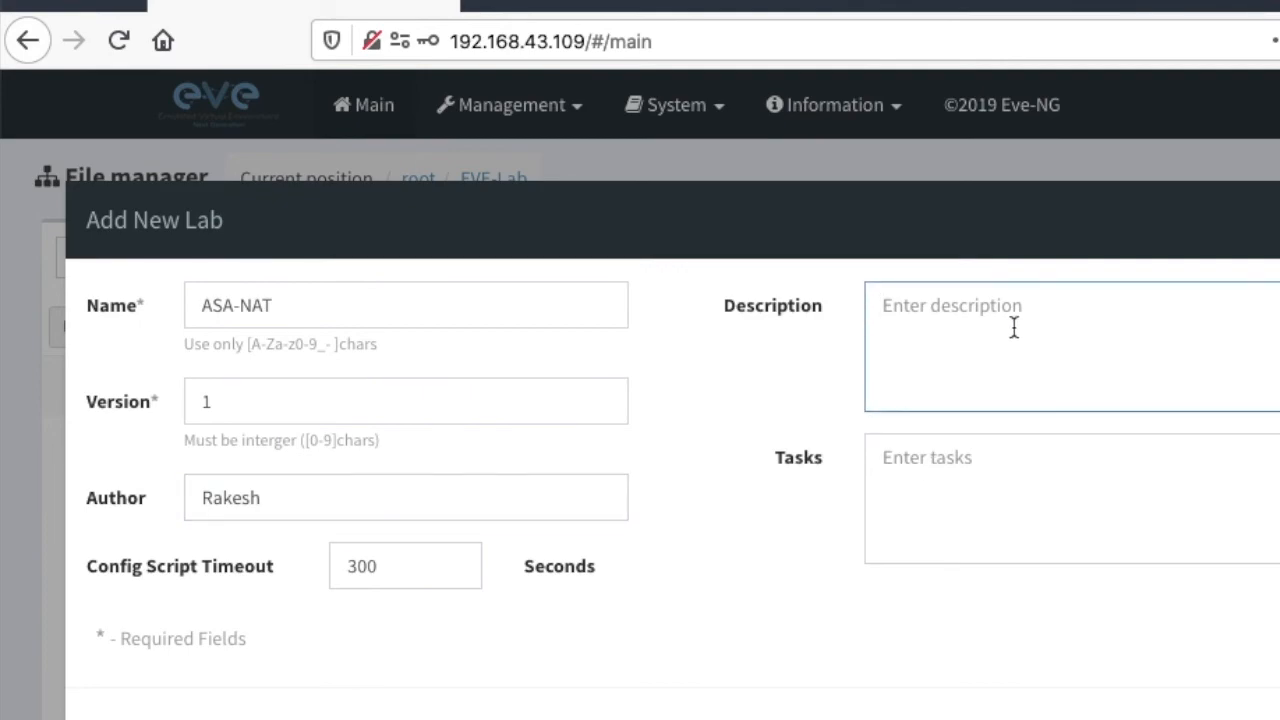
{"action": "type", "text": "ASA NA"}
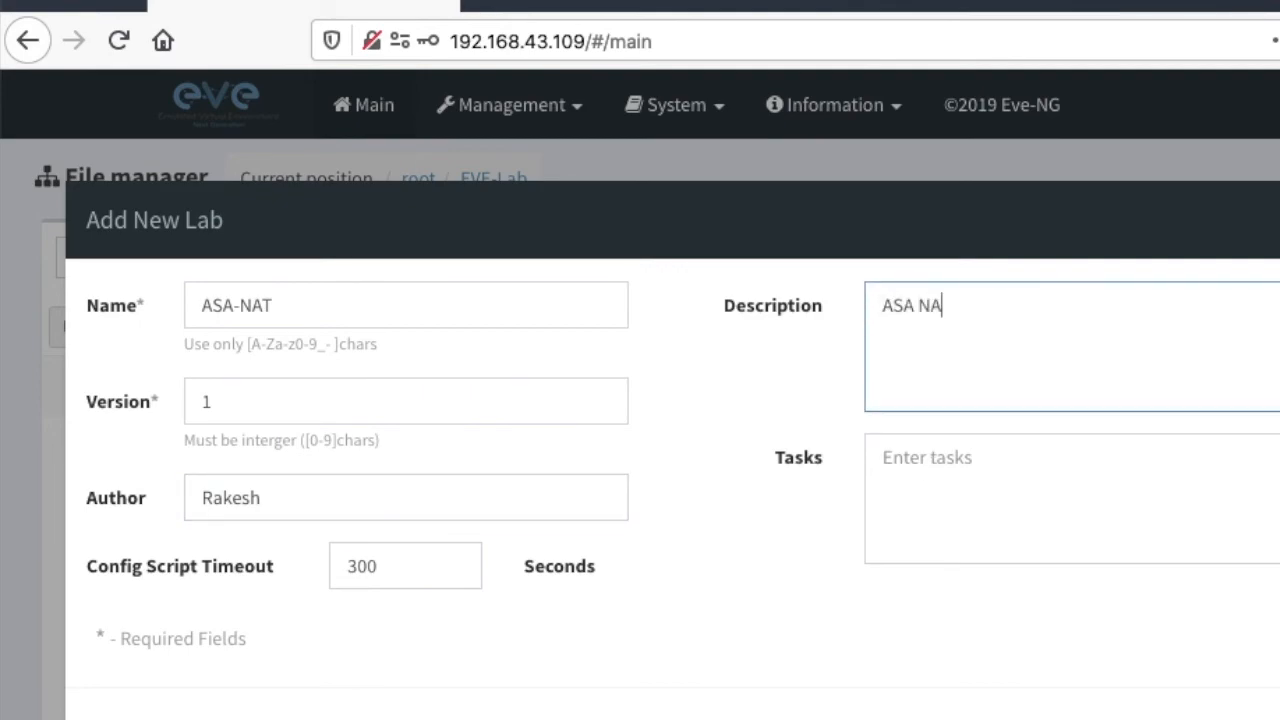
{"action": "type", "text": "T LAB"}
{"action": "left_click", "coordinate": [1090, 504]}
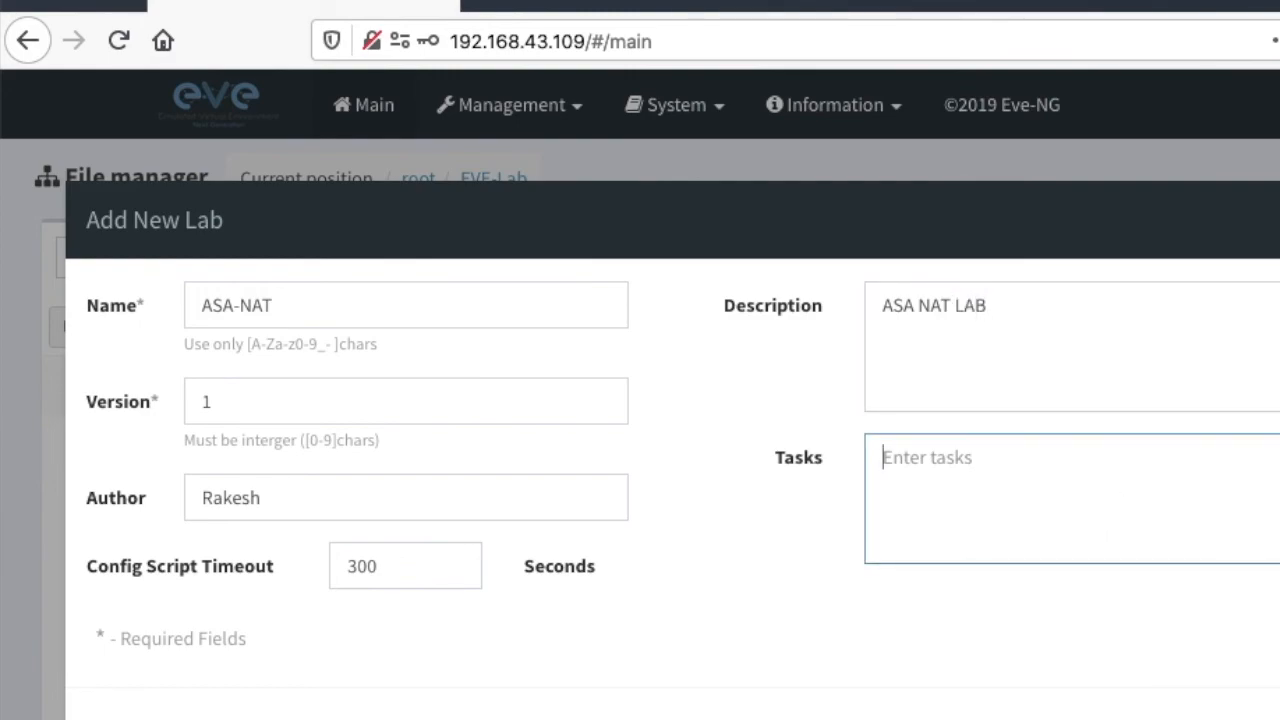
{"action": "left_click", "coordinate": [1275, 715]}
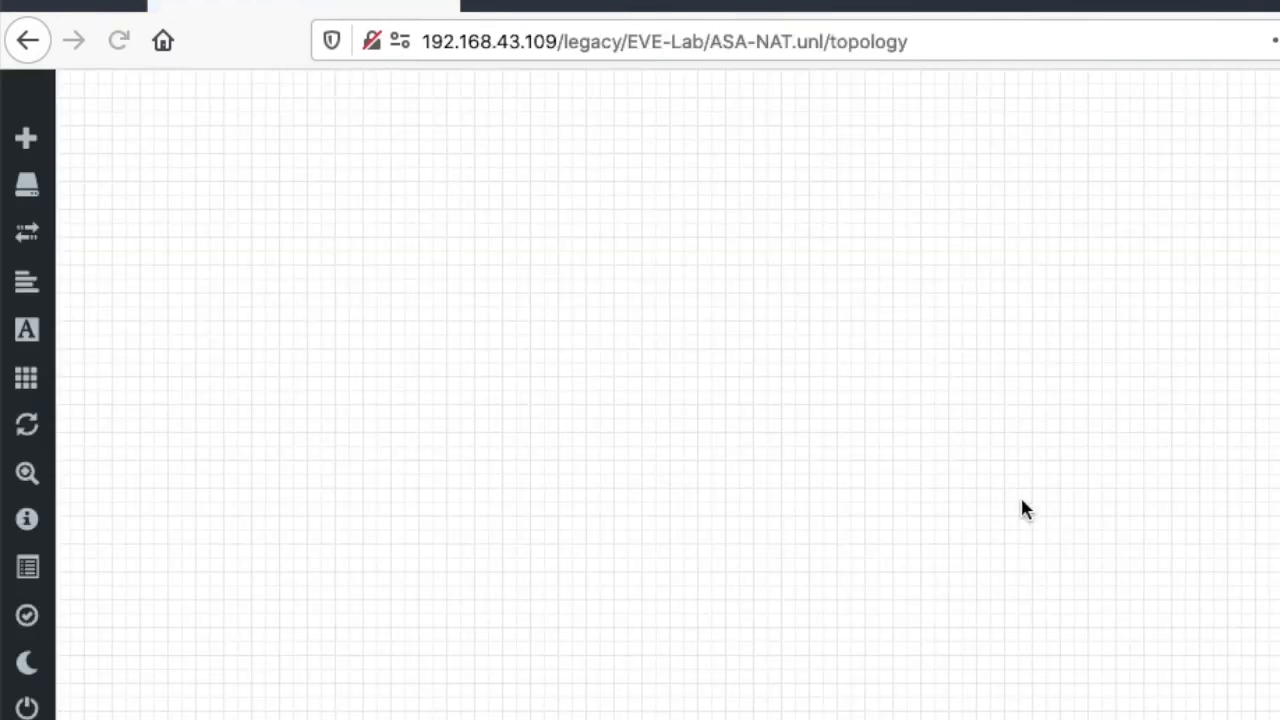
- View the lab's configured nodes and browse the node templates available for a new node, leaving without adding one
{"action": "mouse_move", "coordinate": [24, 222]}
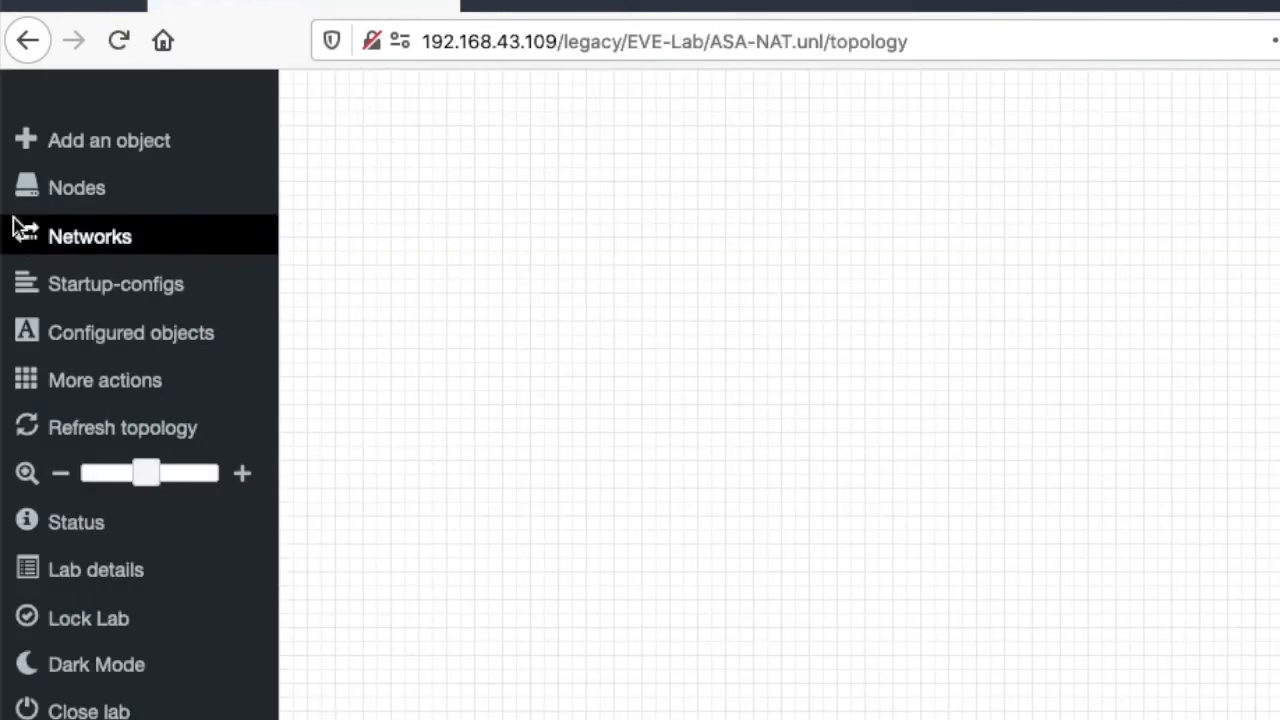
{"action": "left_click", "coordinate": [70, 192]}
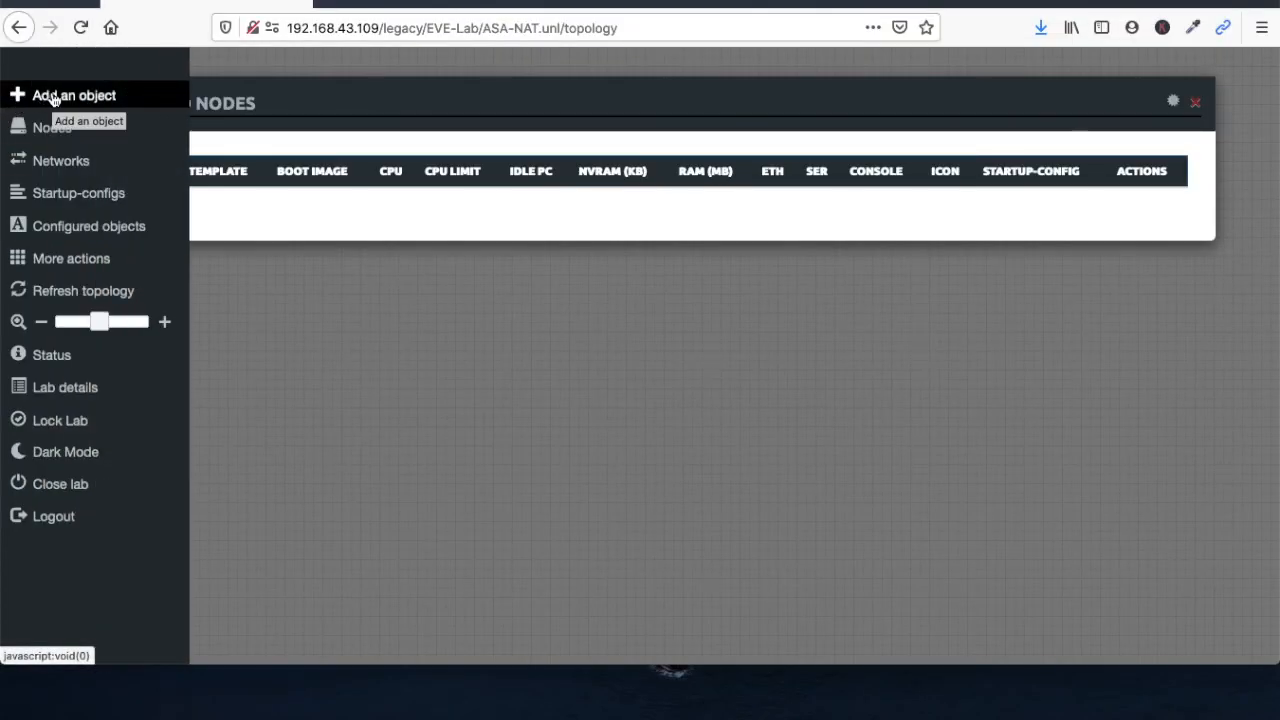
{"action": "left_click", "coordinate": [52, 95]}
{"action": "left_click", "coordinate": [88, 116]}
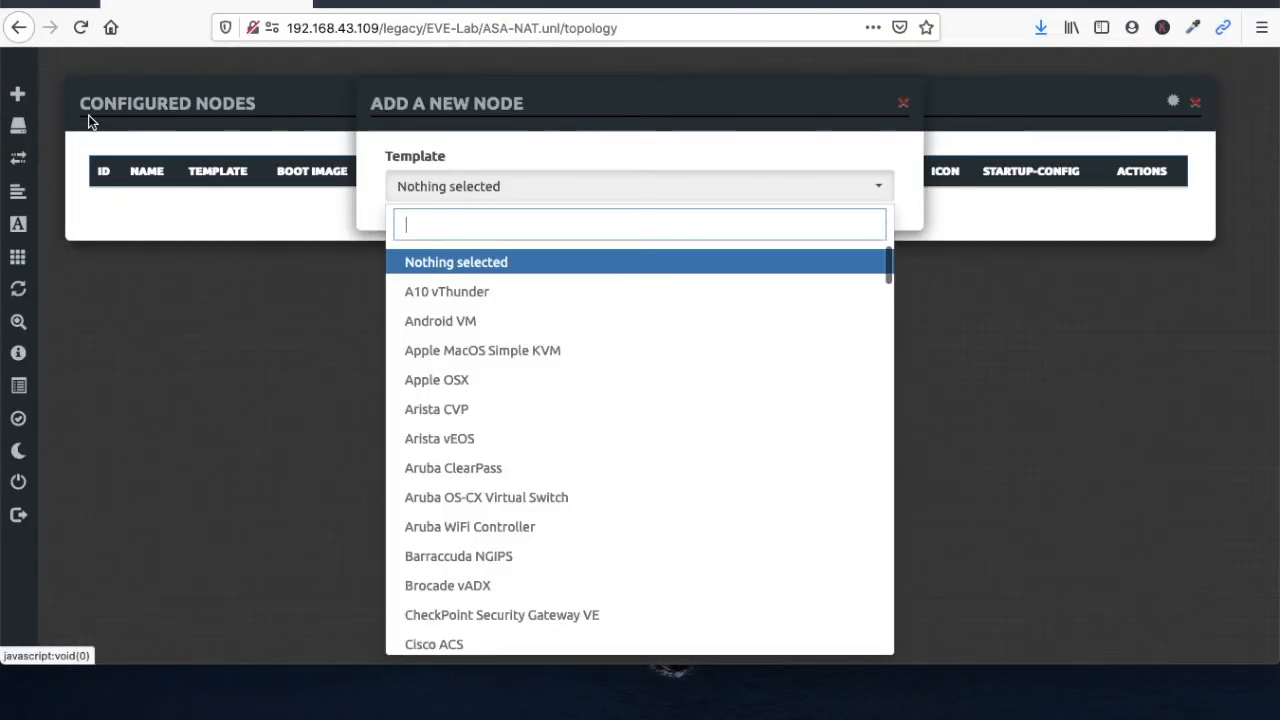
{"action": "scroll", "coordinate": [517, 445], "scroll_direction": "down", "scroll_amount": 3}
{"action": "scroll", "coordinate": [517, 447], "scroll_direction": "down", "scroll_amount": 3}
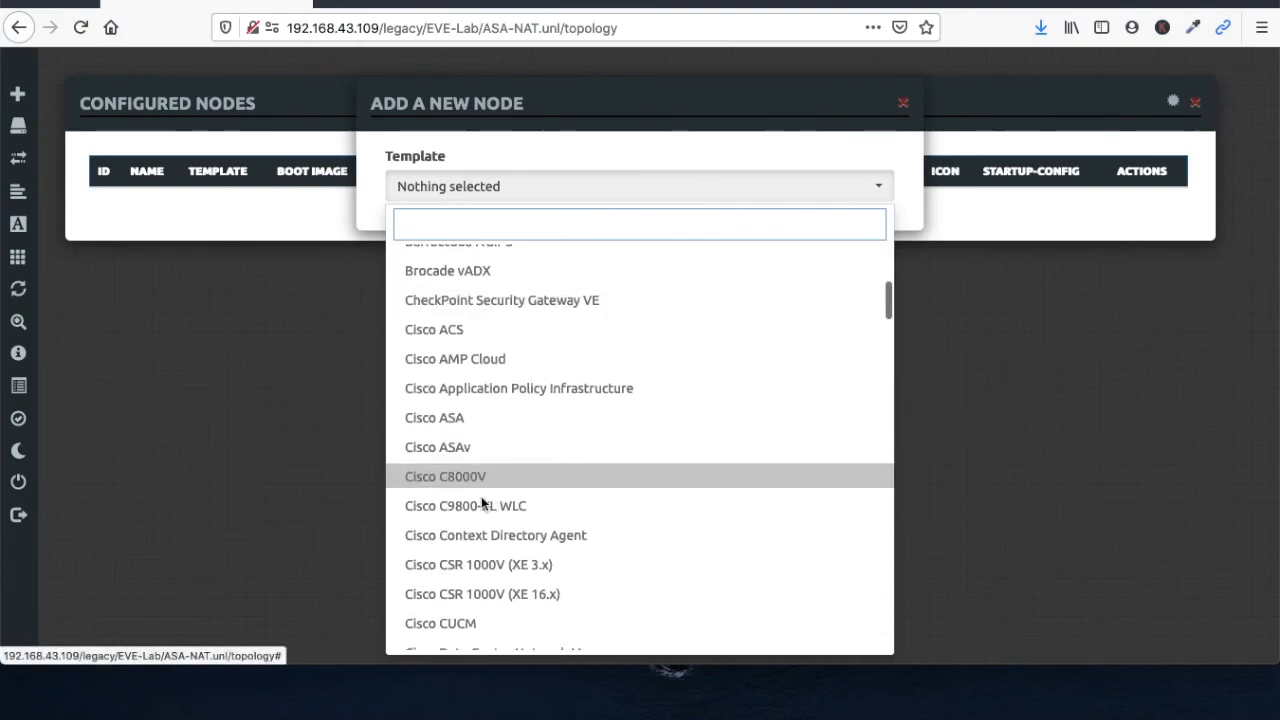
{"action": "scroll", "coordinate": [484, 500], "scroll_direction": "down", "scroll_amount": 10}
{"action": "scroll", "coordinate": [482, 481], "scroll_direction": "down", "scroll_amount": 15}
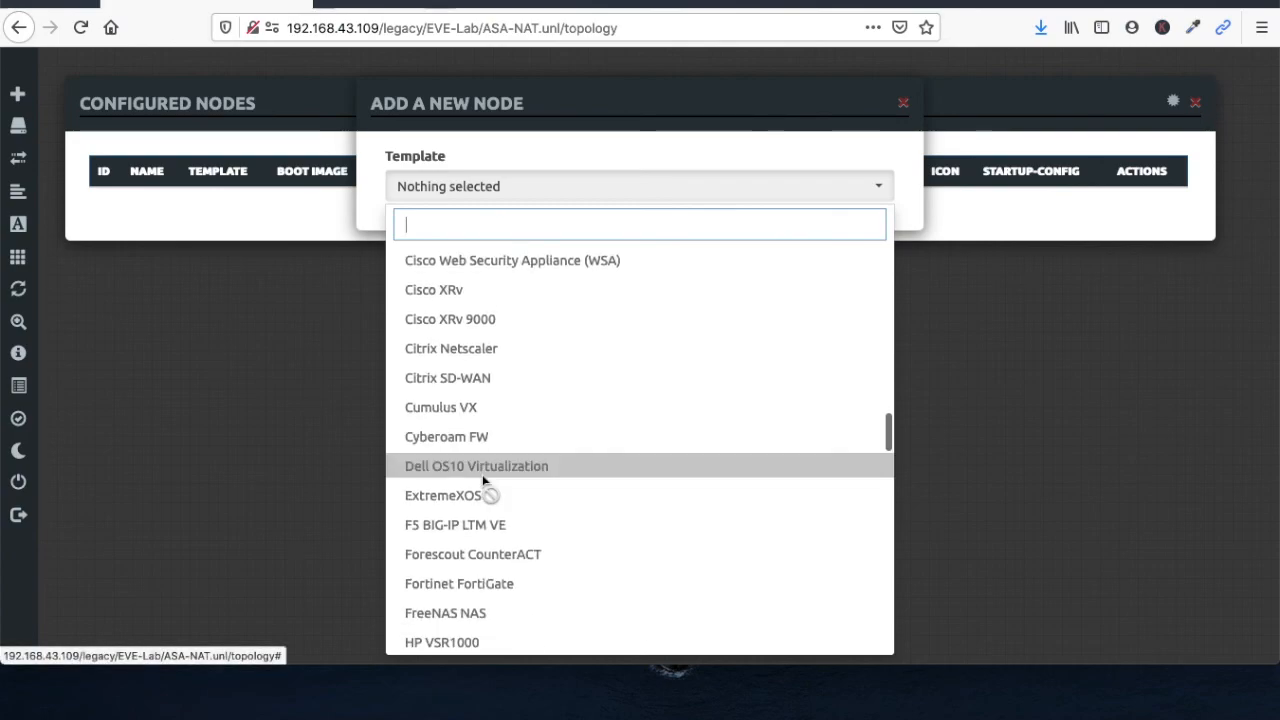
{"action": "scroll", "coordinate": [482, 481], "scroll_direction": "down", "scroll_amount": 15}
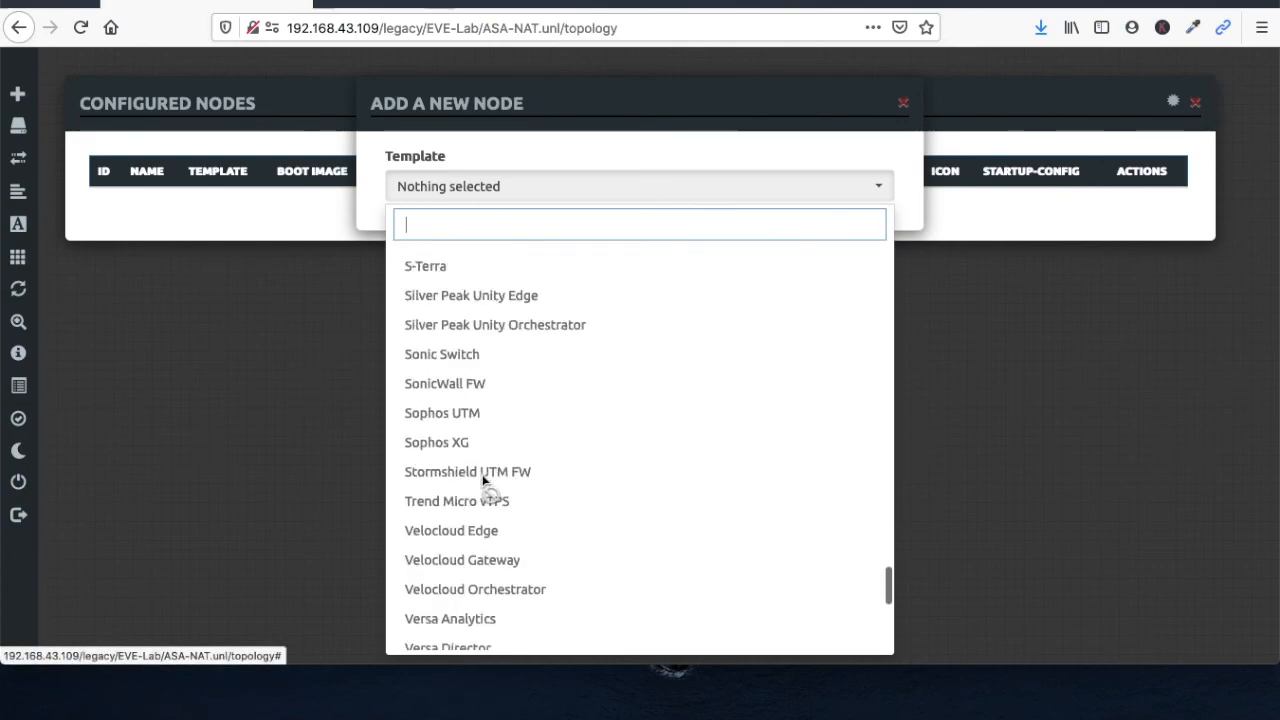
{"action": "scroll", "coordinate": [482, 481], "scroll_direction": "up", "scroll_amount": 1}
{"action": "scroll", "coordinate": [485, 488], "scroll_direction": "up", "scroll_amount": 20}
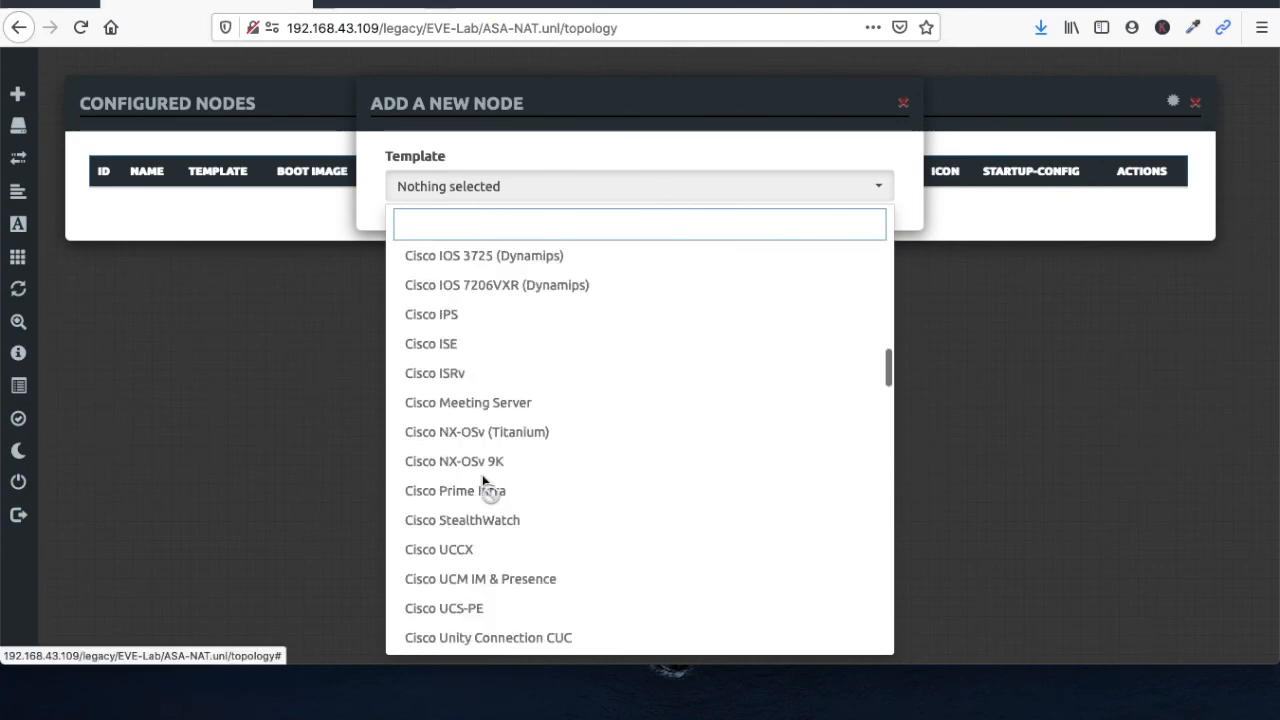
{"action": "left_click", "coordinate": [1025, 535]}
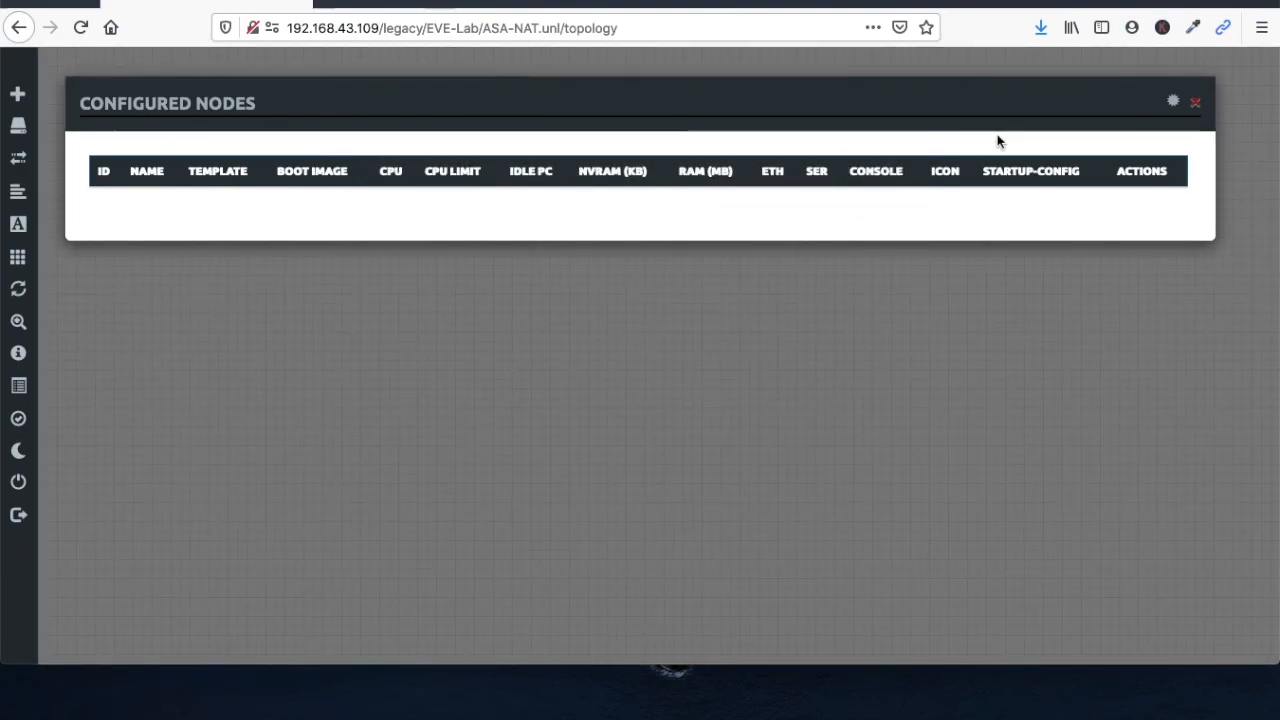
{"action": "left_click", "coordinate": [1199, 107]}
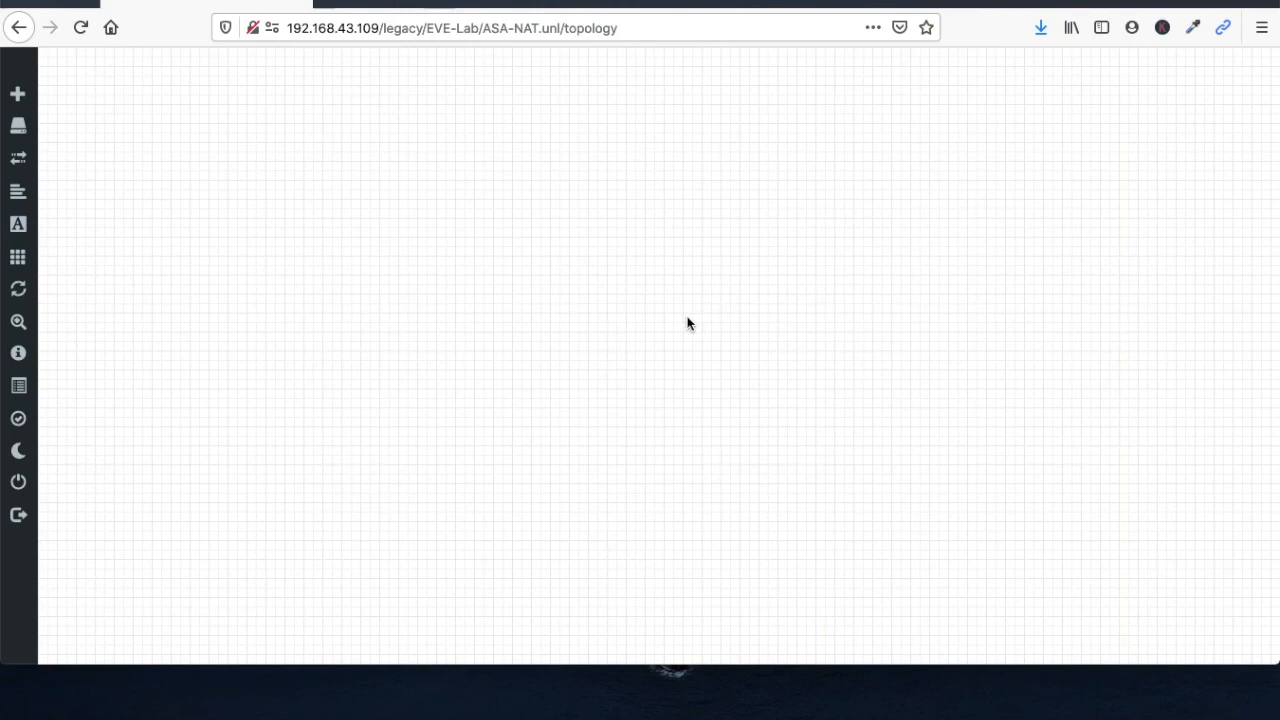